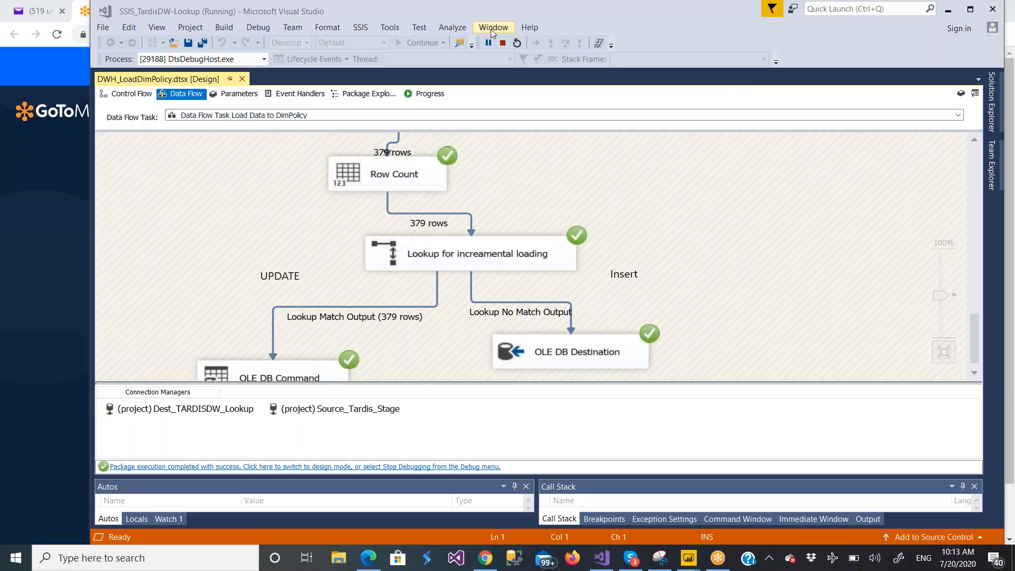
# - Stop debugging the package and add a Lookup transformation beside the UPDATE label in the data flow
pyautogui.click(503, 44)
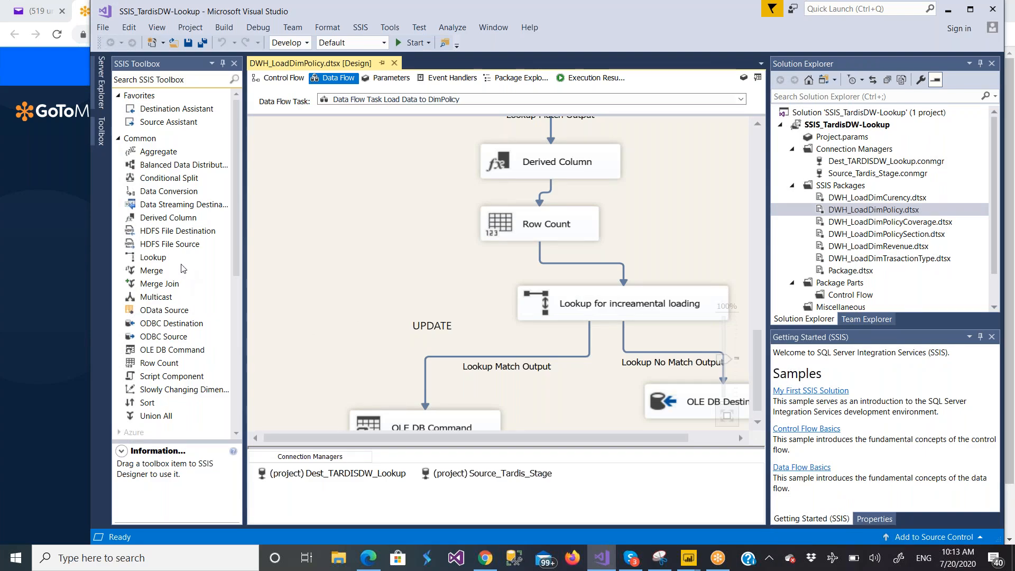
pyautogui.moveTo(159, 261); pyautogui.dragTo(315, 313)
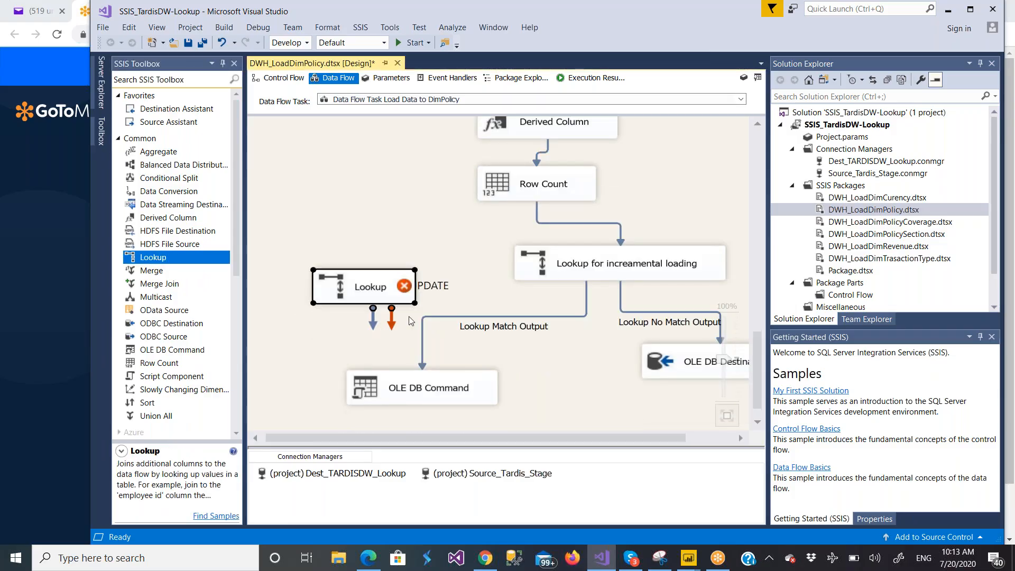
# - Reroute the Lookup Match Output of "Lookup for increamental loading" from the OLE DB Command to the new Lookup
pyautogui.click(431, 316)
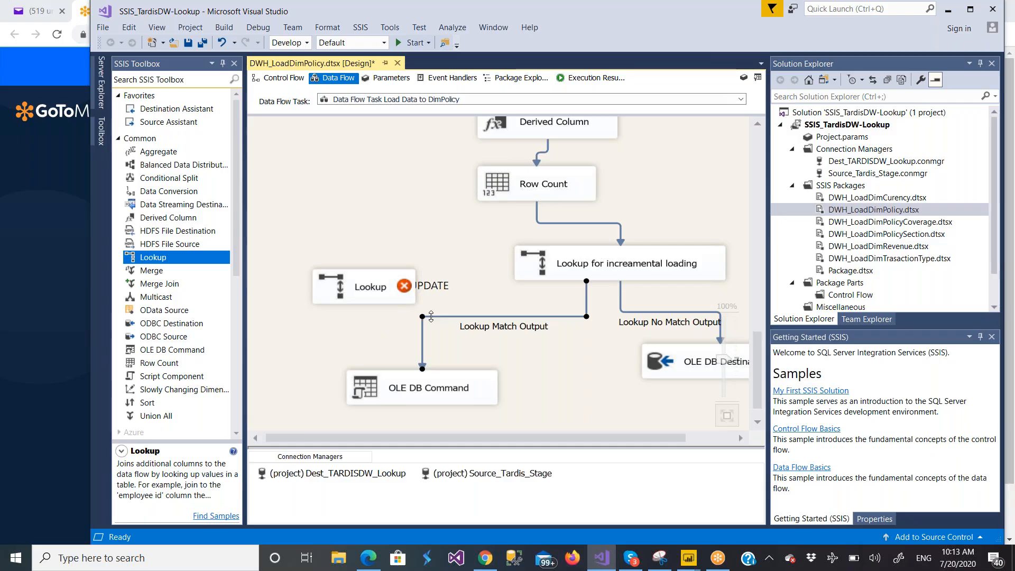
pyautogui.press('Delete')
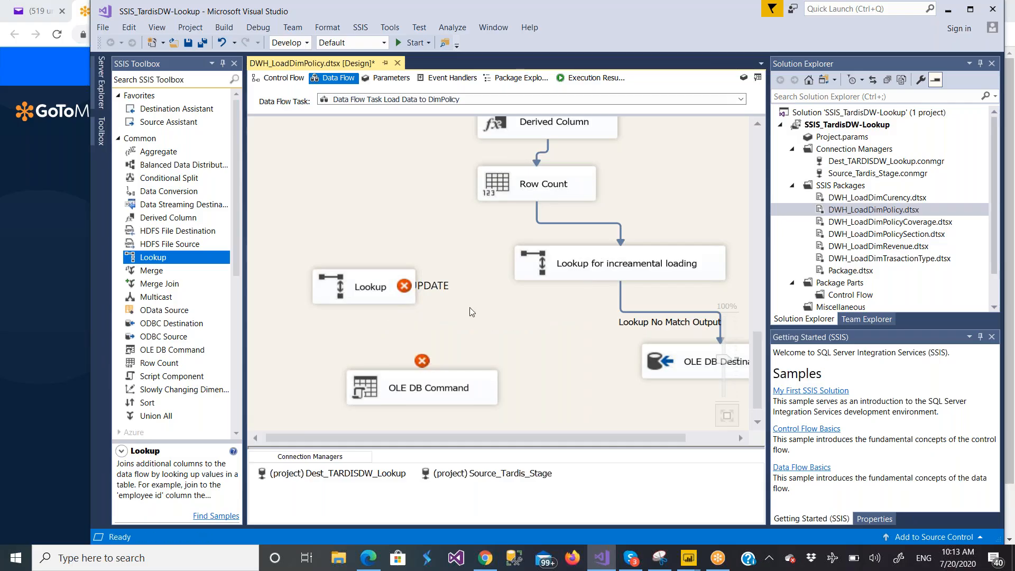
pyautogui.click(581, 272)
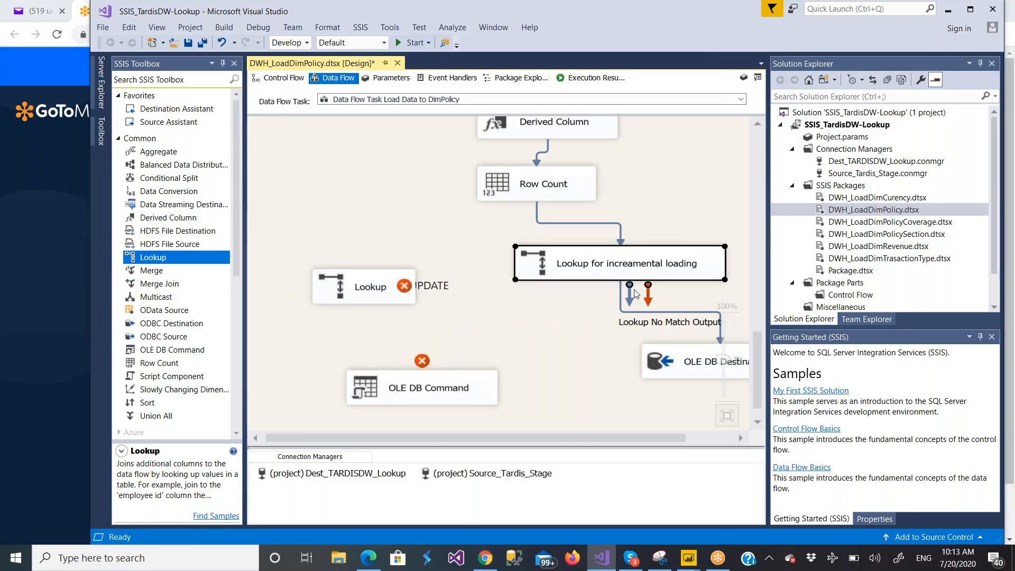
pyautogui.moveTo(631, 287); pyautogui.dragTo(327, 299)
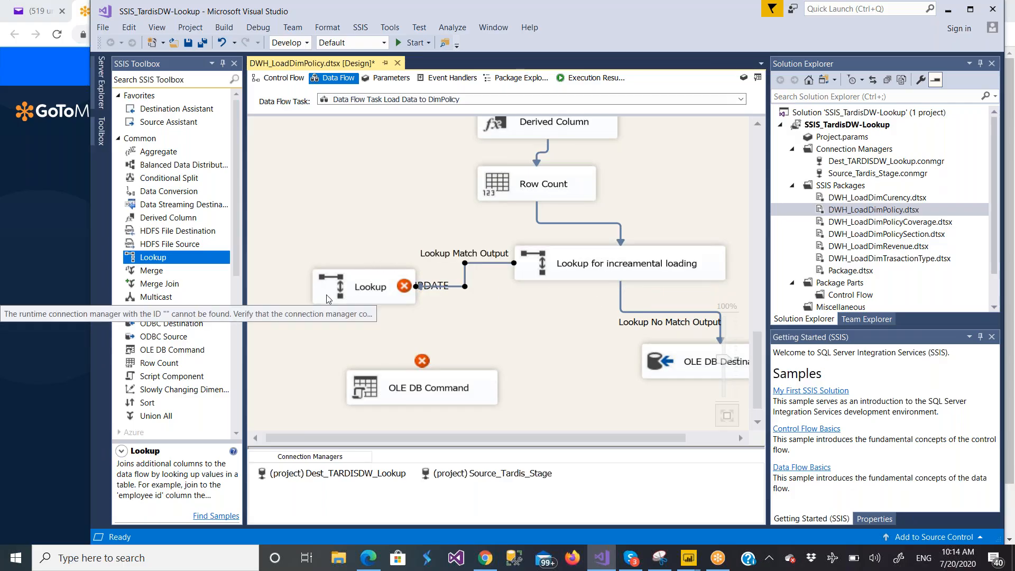
# - Set the new Lookup to redirect rows with no matching entries to the no match output
pyautogui.click(362, 282)
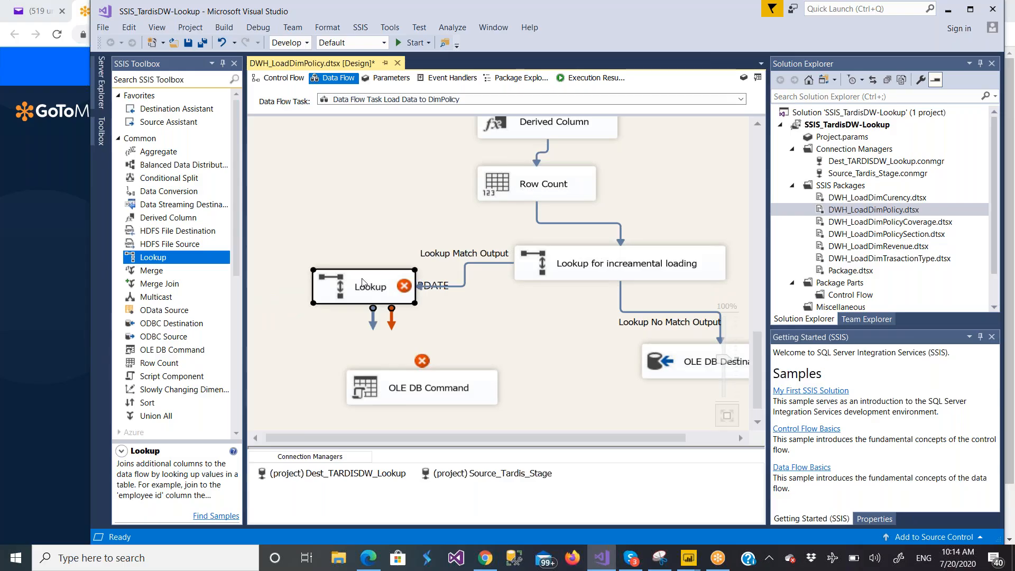
pyautogui.doubleClick(362, 283)
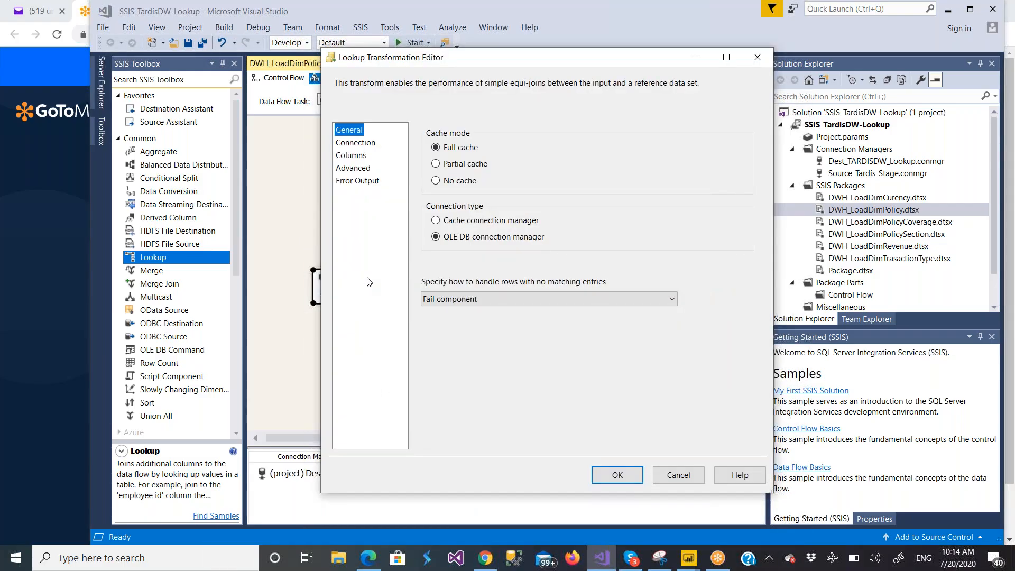
pyautogui.click(671, 300)
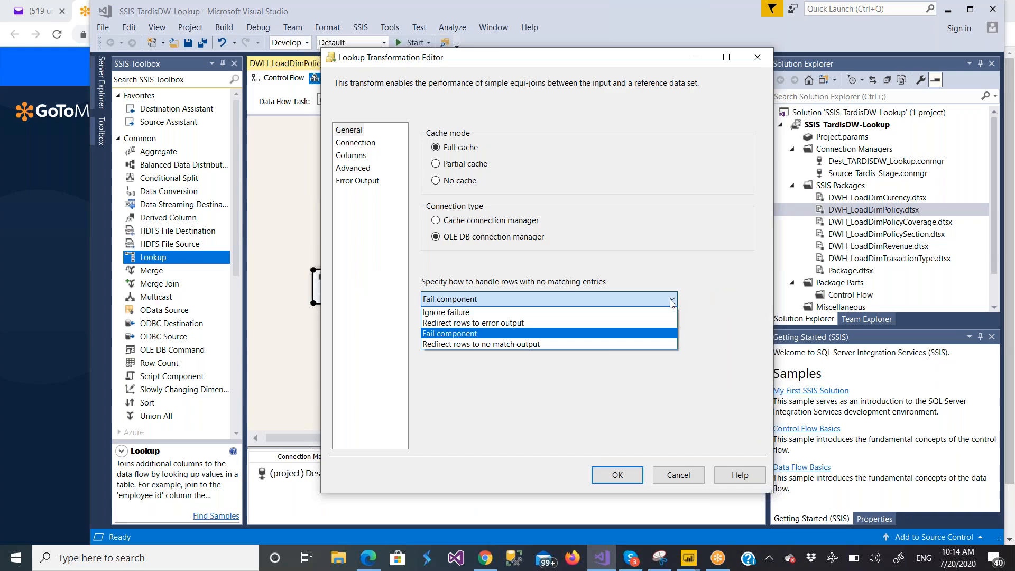
pyautogui.click(630, 344)
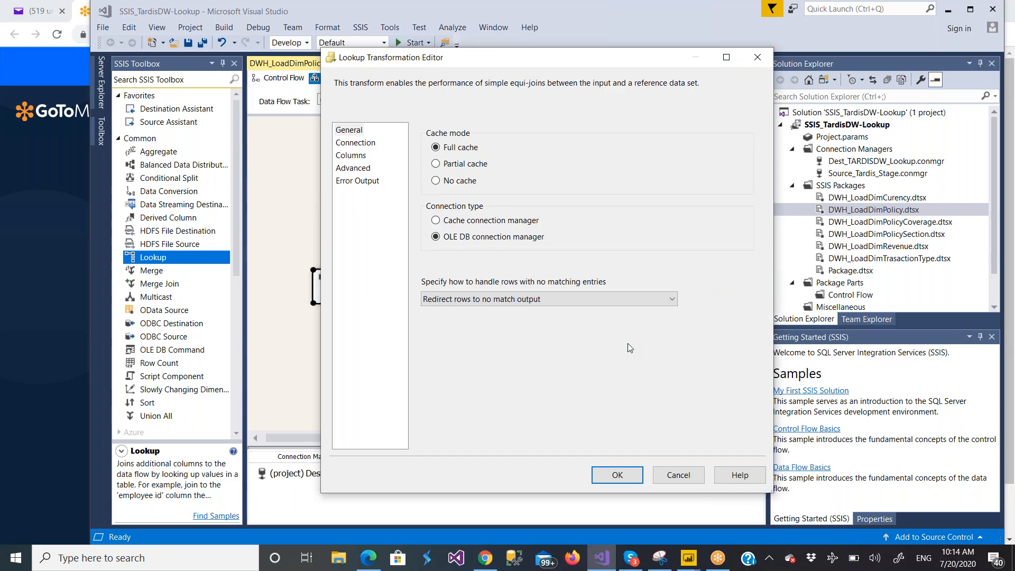
# - Set the Lookup's reference table to [Dimension].[Policy] and display its column mappings
pyautogui.click(363, 147)
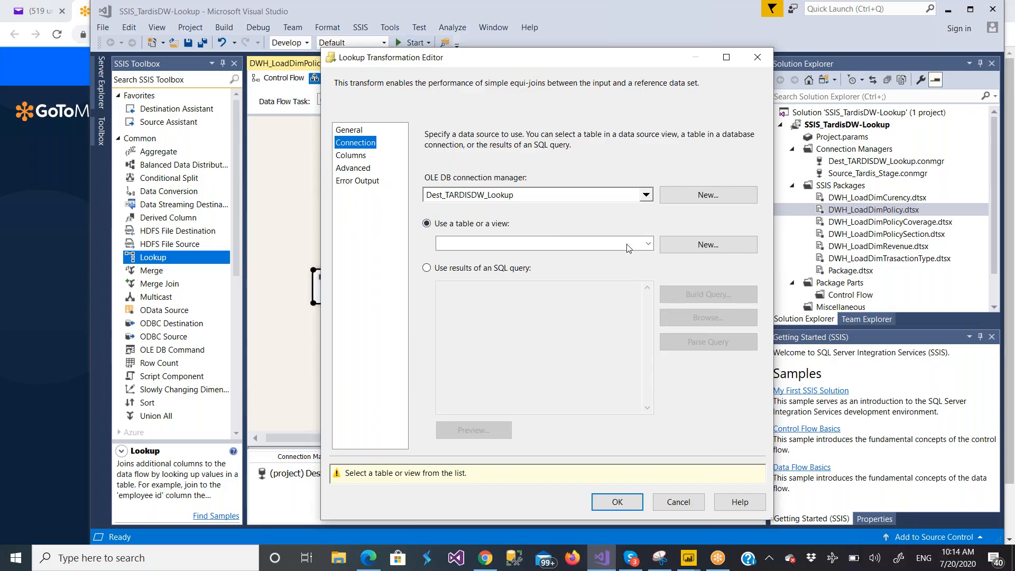
pyautogui.click(649, 243)
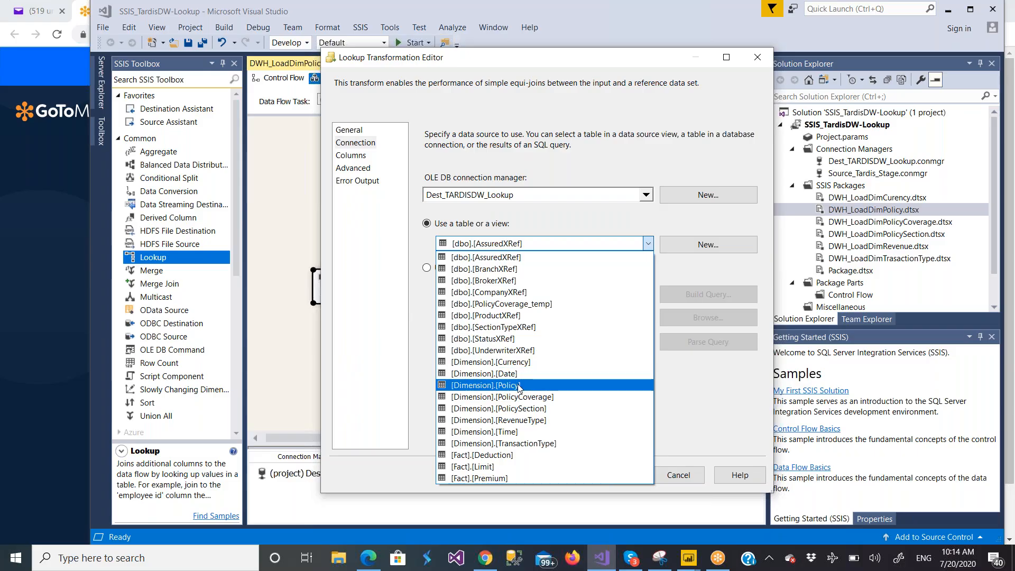
pyautogui.click(550, 385)
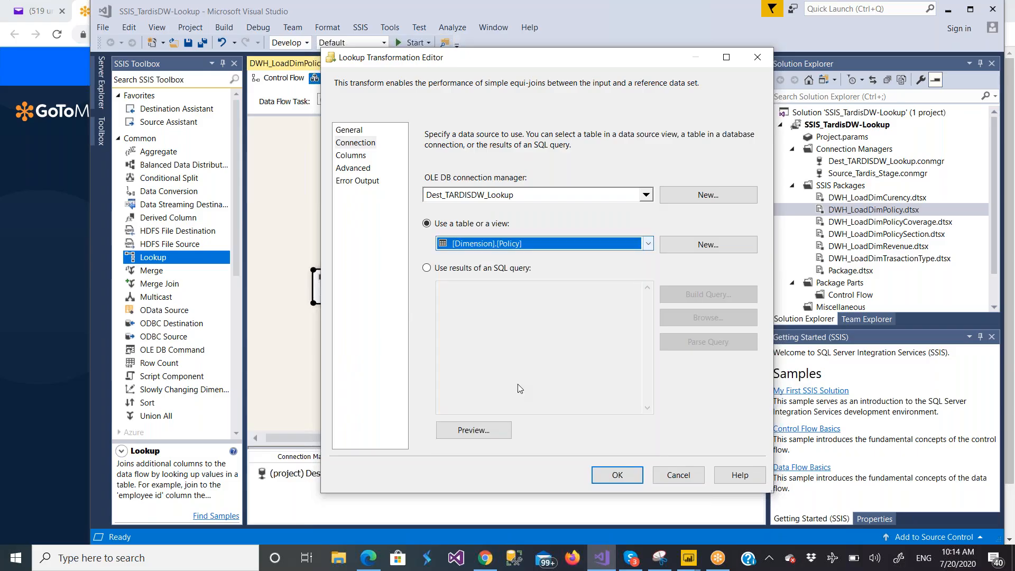
pyautogui.click(350, 157)
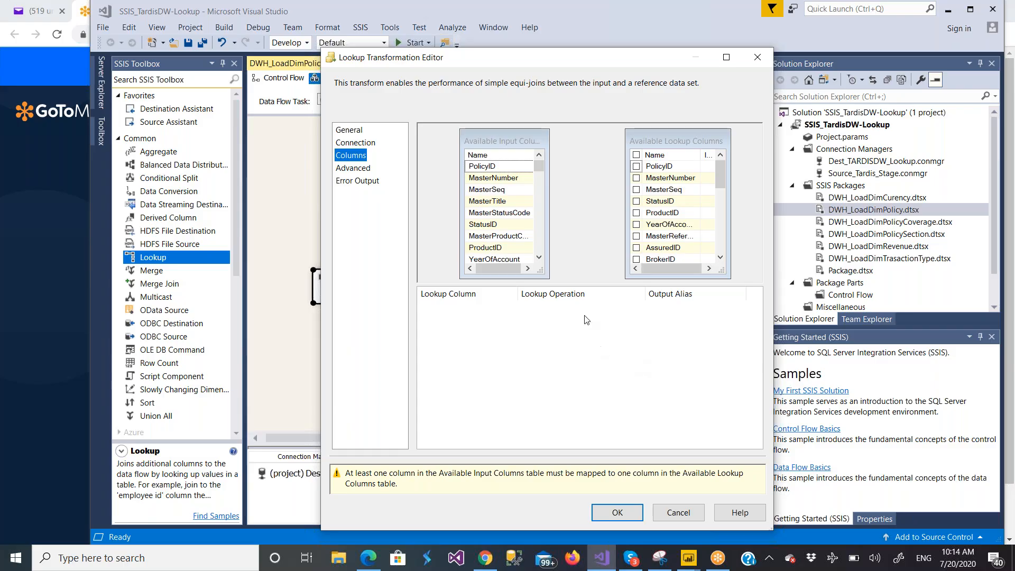
# - Search File Explorer for the ETL mapping document on drives D: and C:, including Tardis subfolders SSIS_Tardis_DWH and OLTP
pyautogui.click(338, 560)
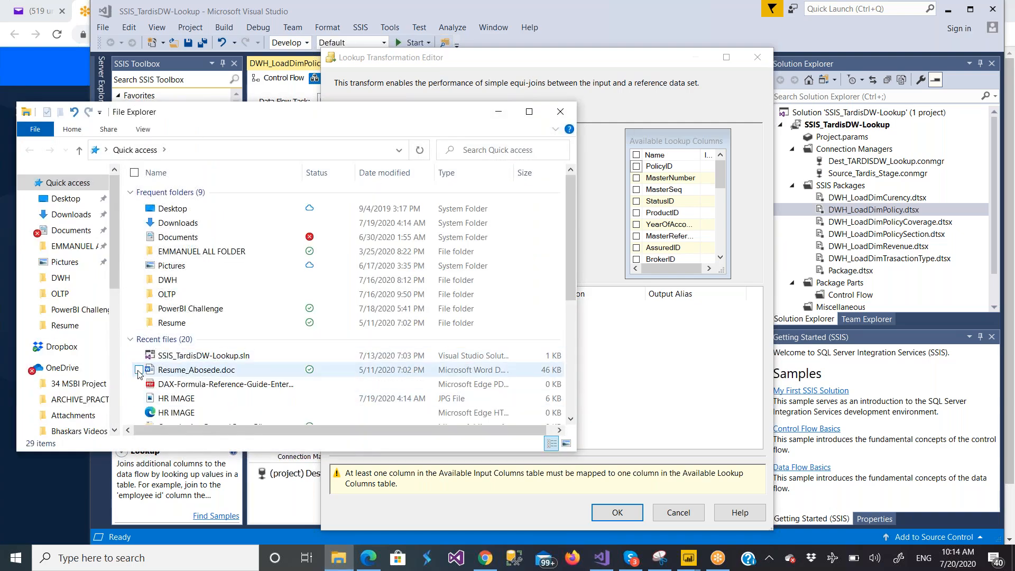
pyautogui.click(113, 432)
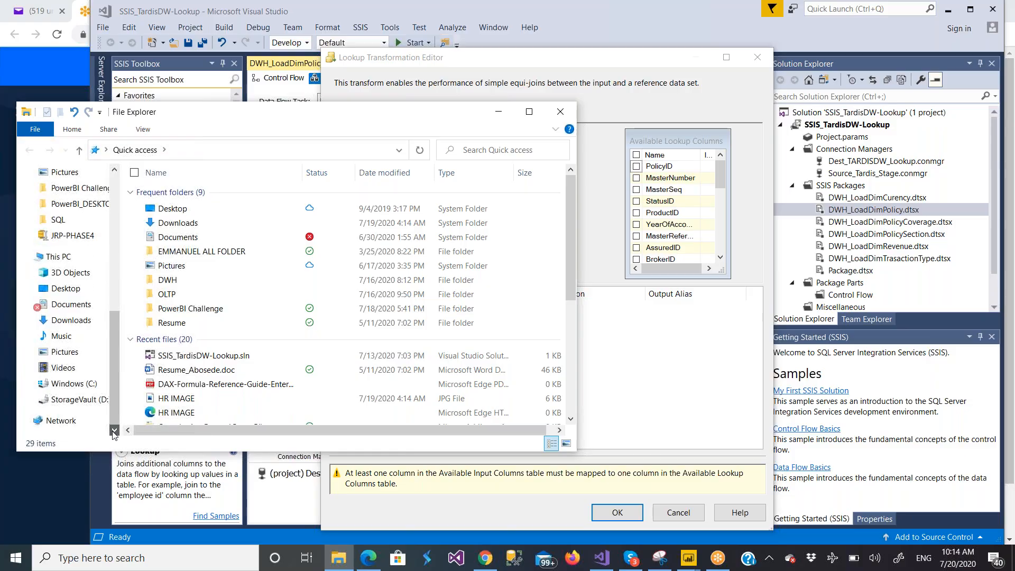
pyautogui.click(77, 400)
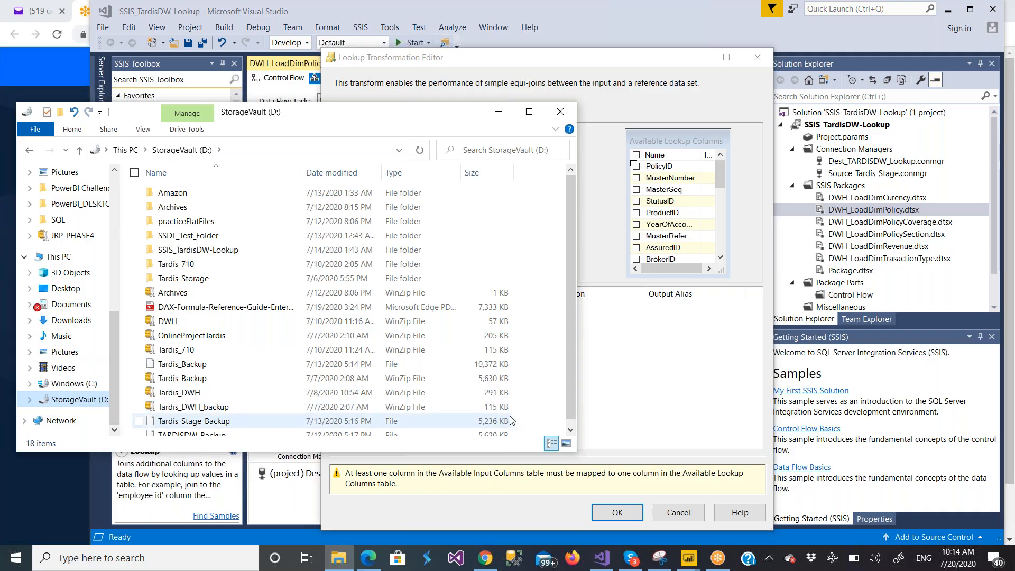
pyautogui.scroll(-1, 317, 296)
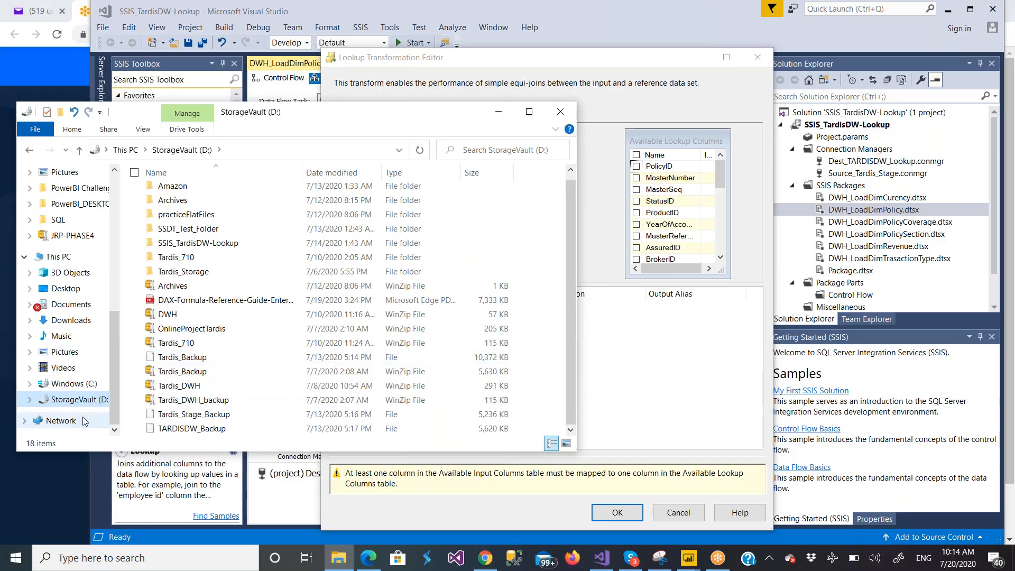
pyautogui.click(61, 387)
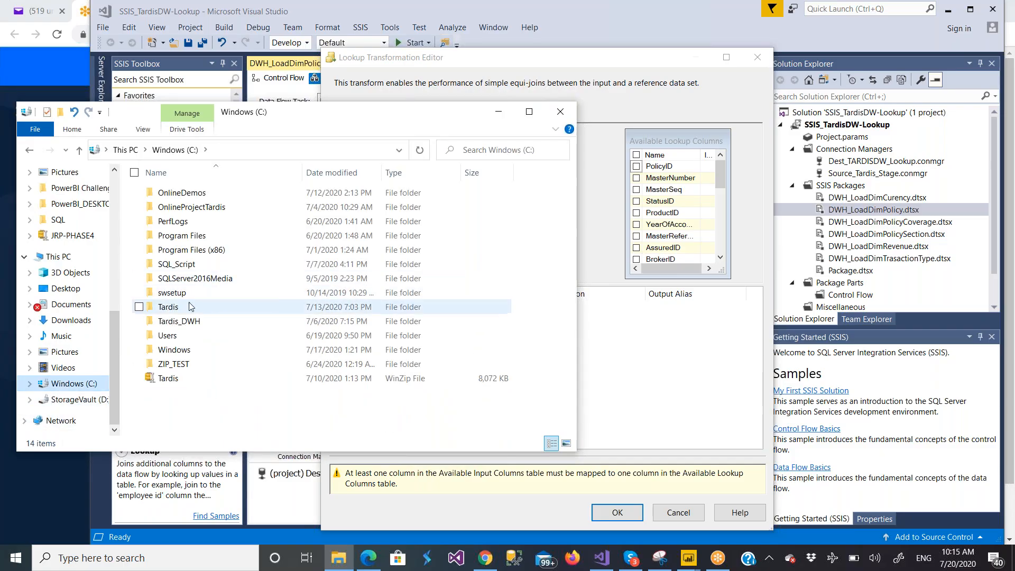
pyautogui.click(174, 309)
pyautogui.doubleClick(173, 307)
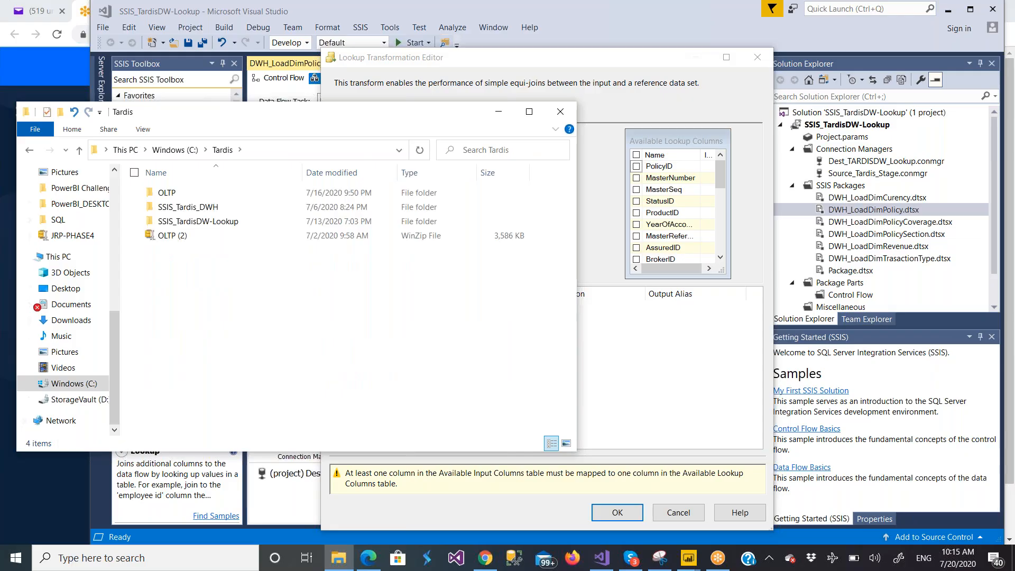
pyautogui.doubleClick(187, 207)
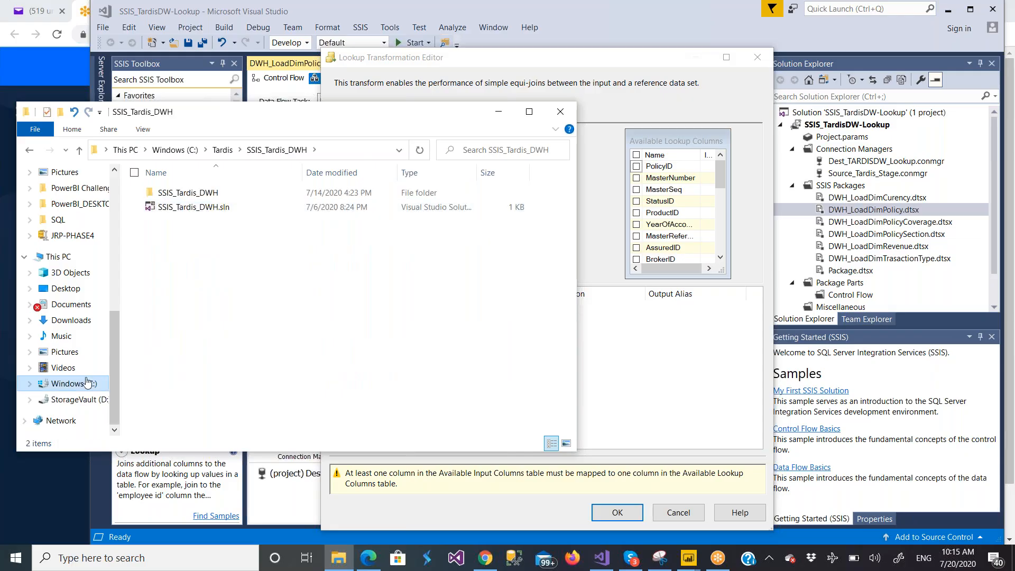
pyautogui.click(68, 384)
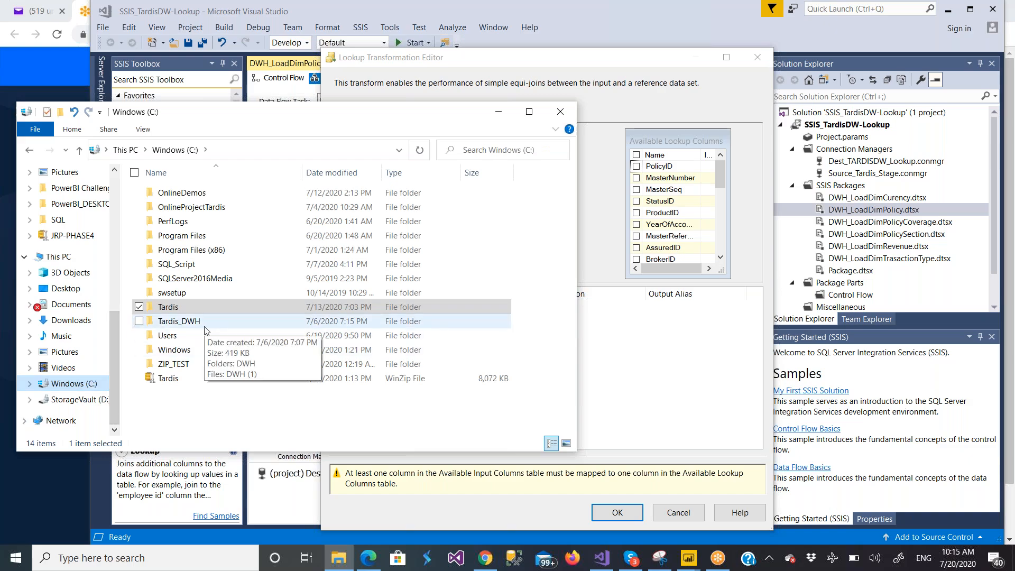
pyautogui.click(170, 312)
pyautogui.doubleClick(169, 307)
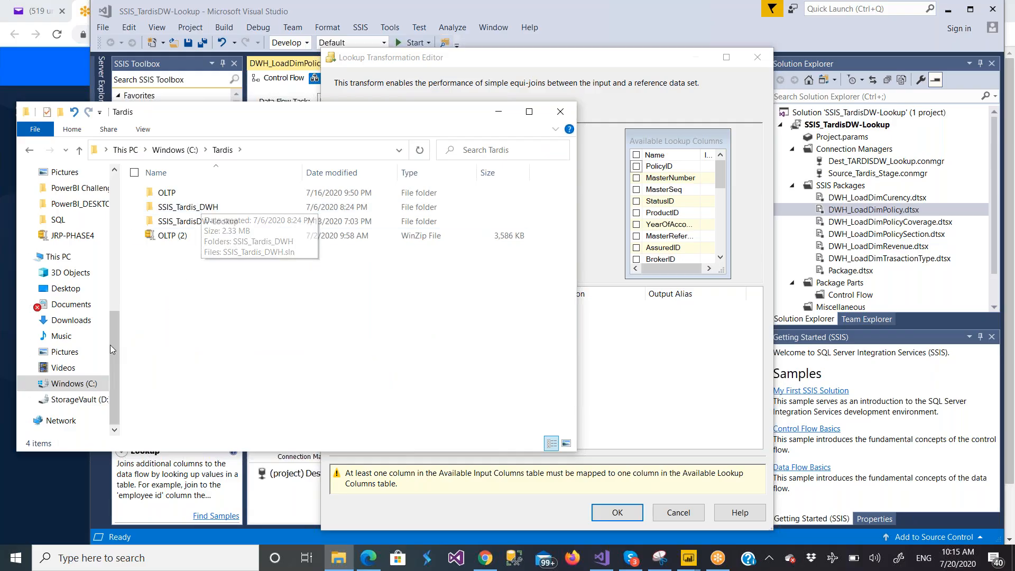
pyautogui.doubleClick(167, 192)
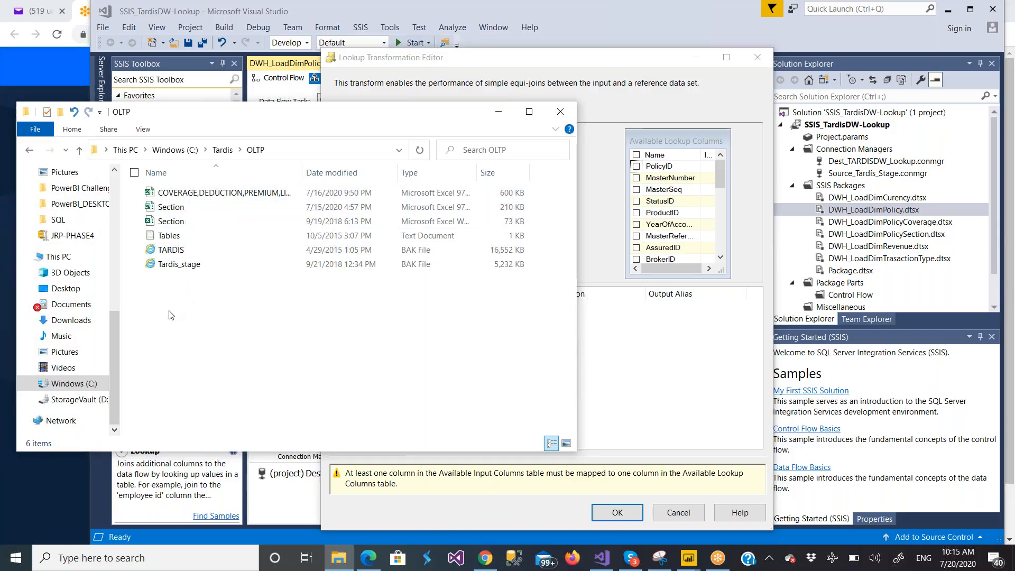
# - Open the ETL Mapping doc workbook from the DWH folder in C:\Tardis_DWH
pyautogui.click(63, 384)
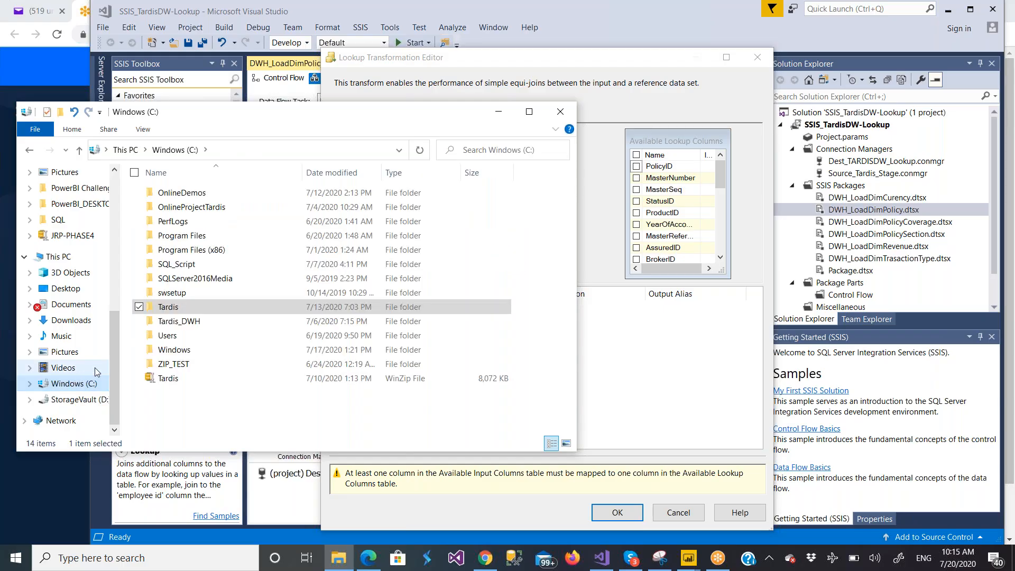
pyautogui.doubleClick(167, 323)
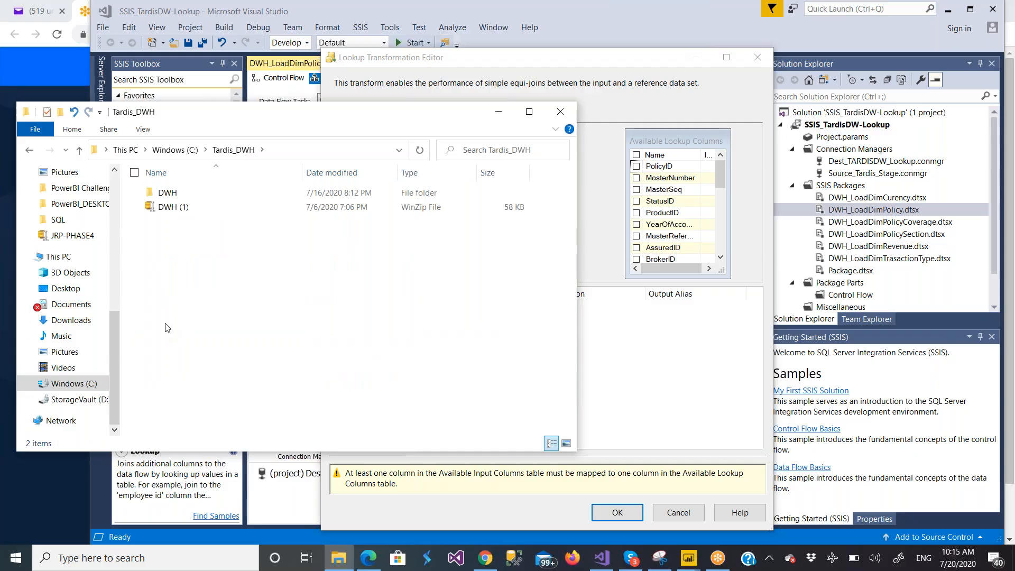
pyautogui.click(163, 195)
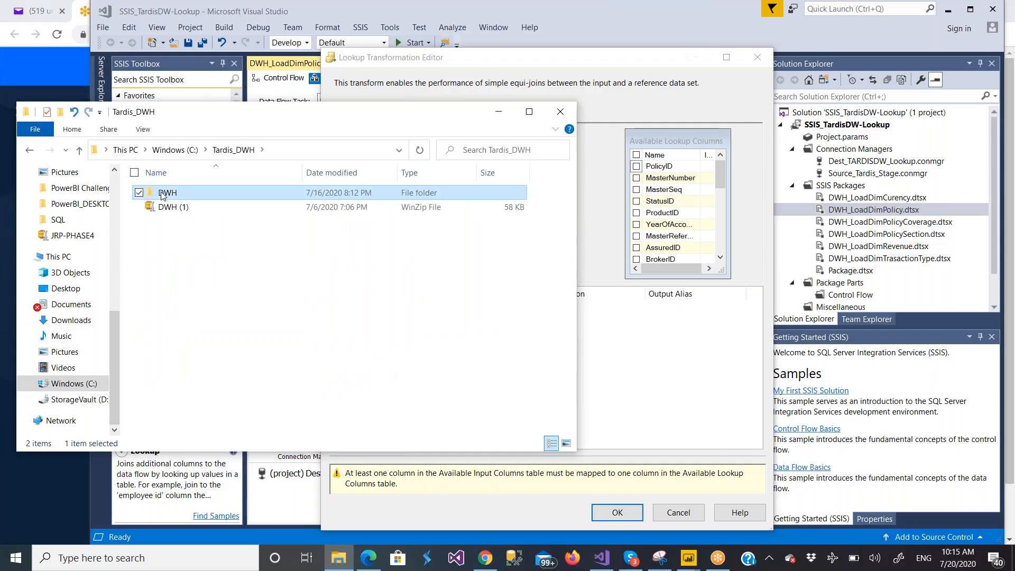
pyautogui.doubleClick(162, 195)
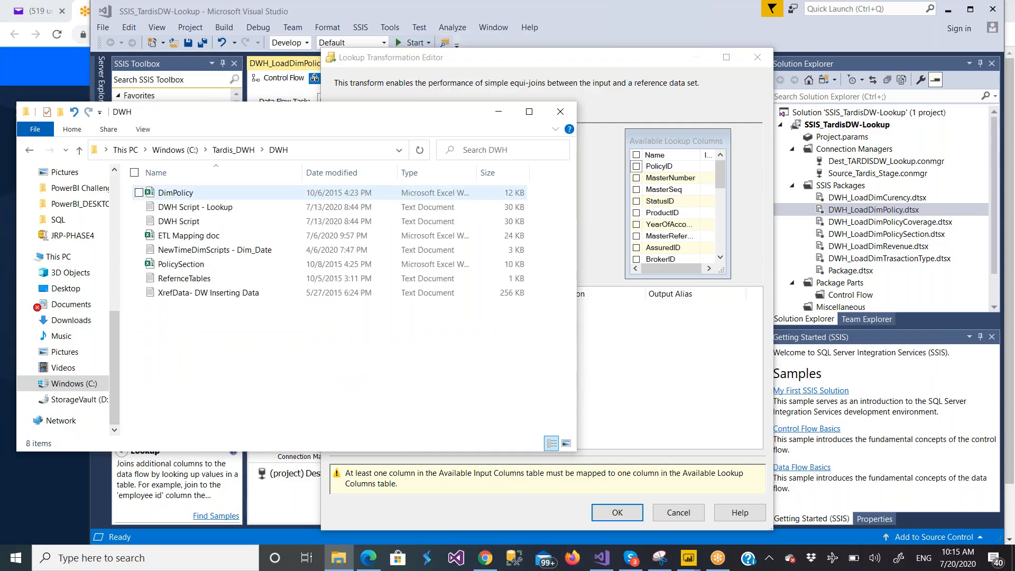
pyautogui.click(179, 236)
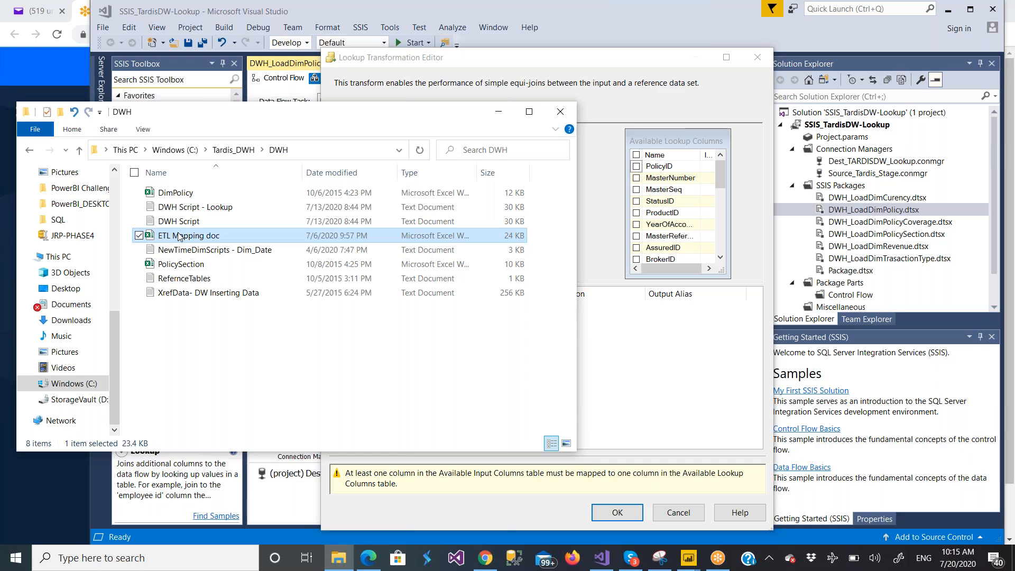
pyautogui.doubleClick(180, 236)
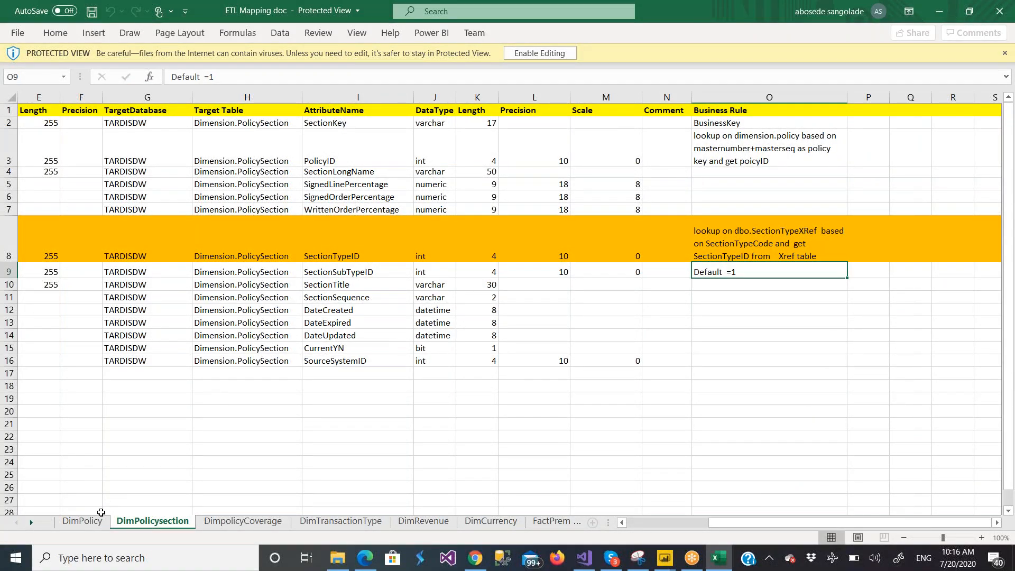
# - Examine the DimPolicy sheet's target attributes and business rules, then return to the Lookup editor in Visual Studio
pyautogui.click(84, 522)
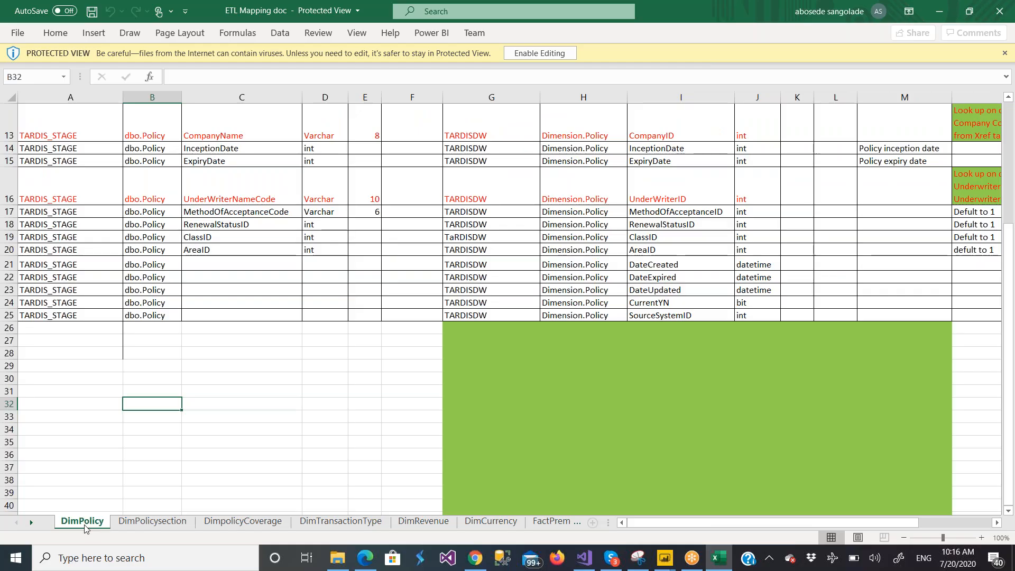
pyautogui.click(997, 524)
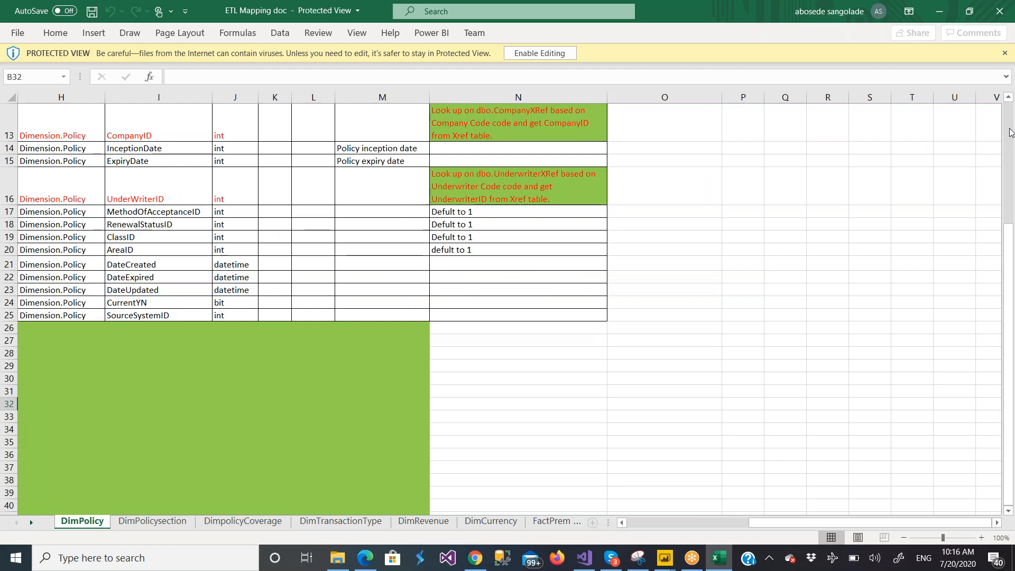
pyautogui.scroll(1, 1011, 133)
pyautogui.scroll(3, 1011, 134)
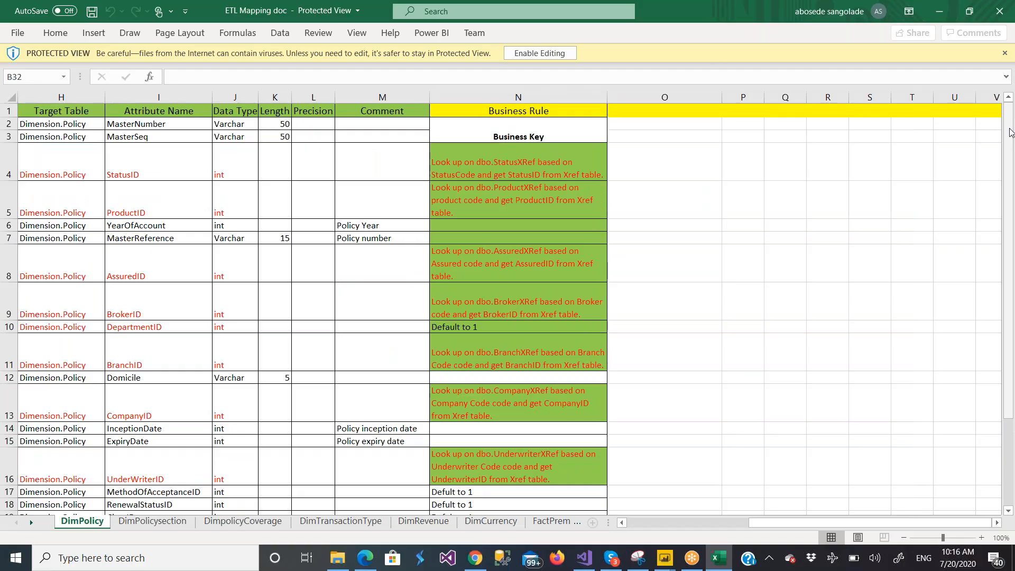
pyautogui.hscroll(-3, 889, 206)
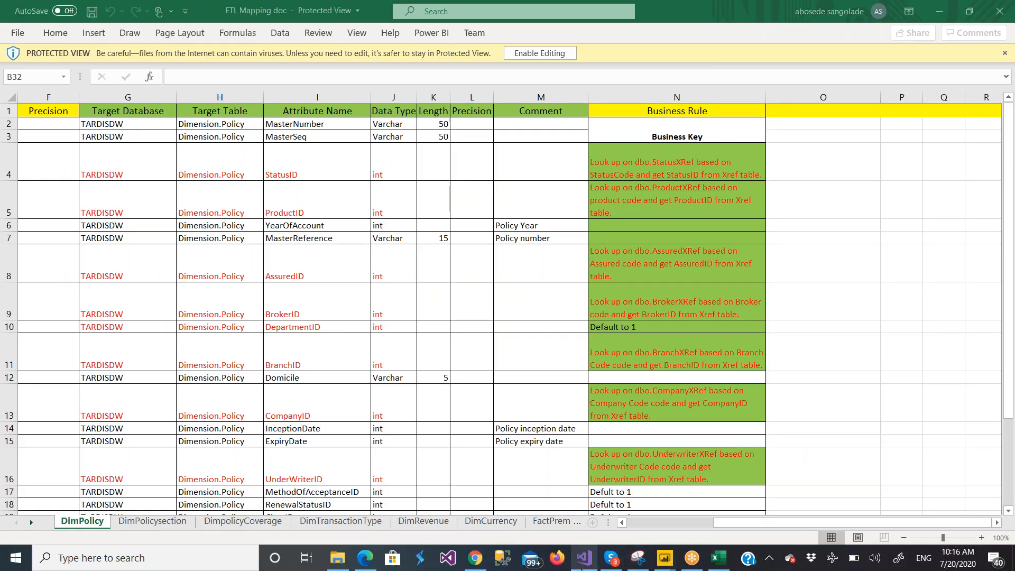
pyautogui.moveTo(581, 569)
pyautogui.click(577, 518)
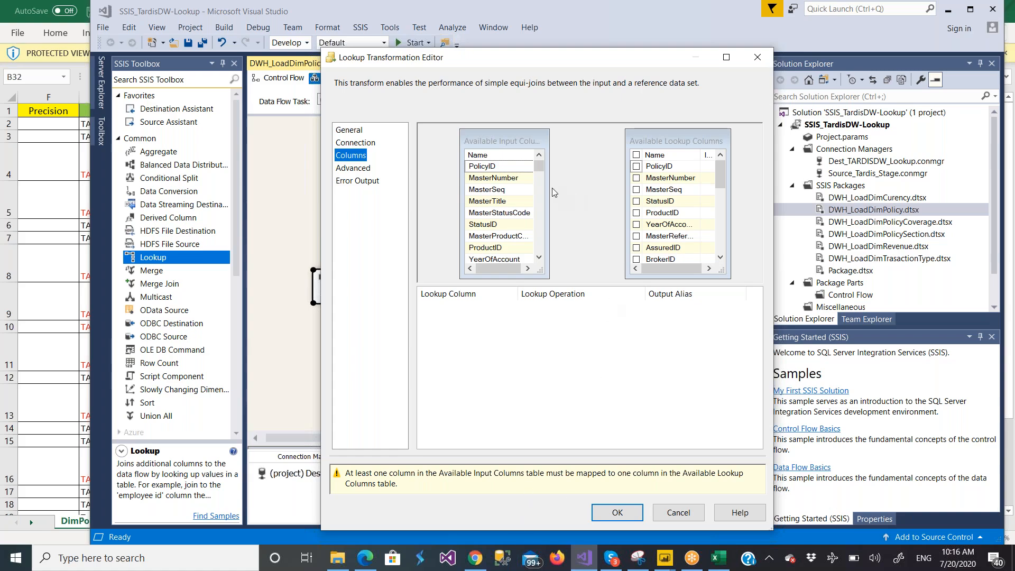
# - Try to map the MasterNumber input column to the PolicyID lookup column
pyautogui.moveTo(529, 183); pyautogui.dragTo(658, 169)
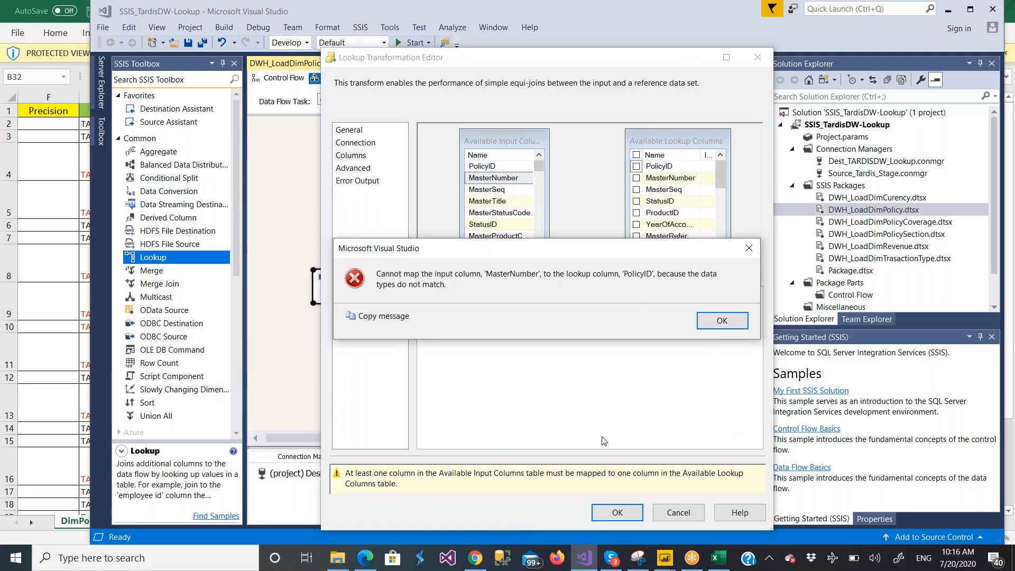
pyautogui.click(786, 362)
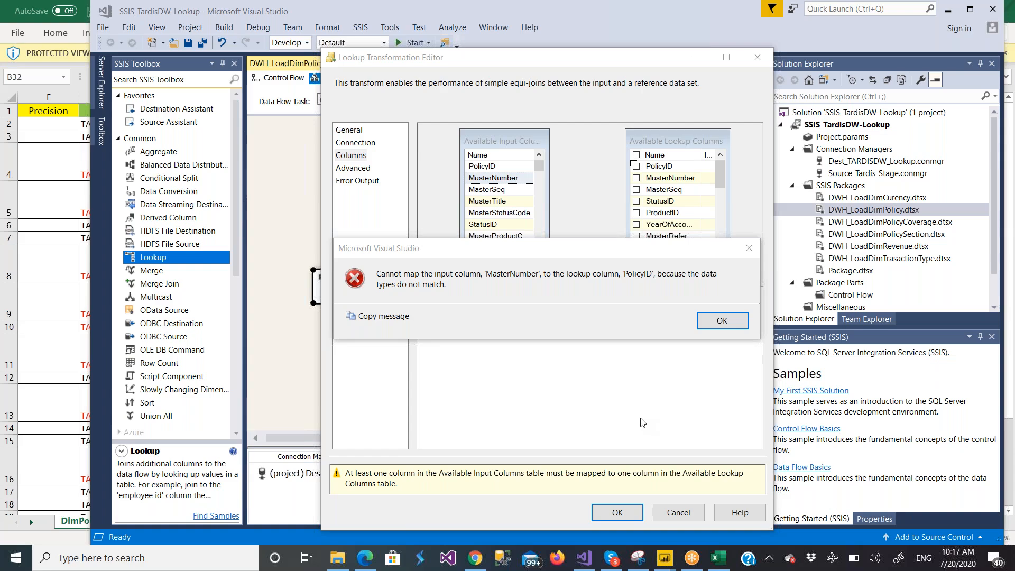
pyautogui.click(722, 321)
# - Open the Lookup's relationship editor, check the business keys on the DimPolicy sheet in Excel, and return to Visual Studio
pyautogui.rightClick(590, 204)
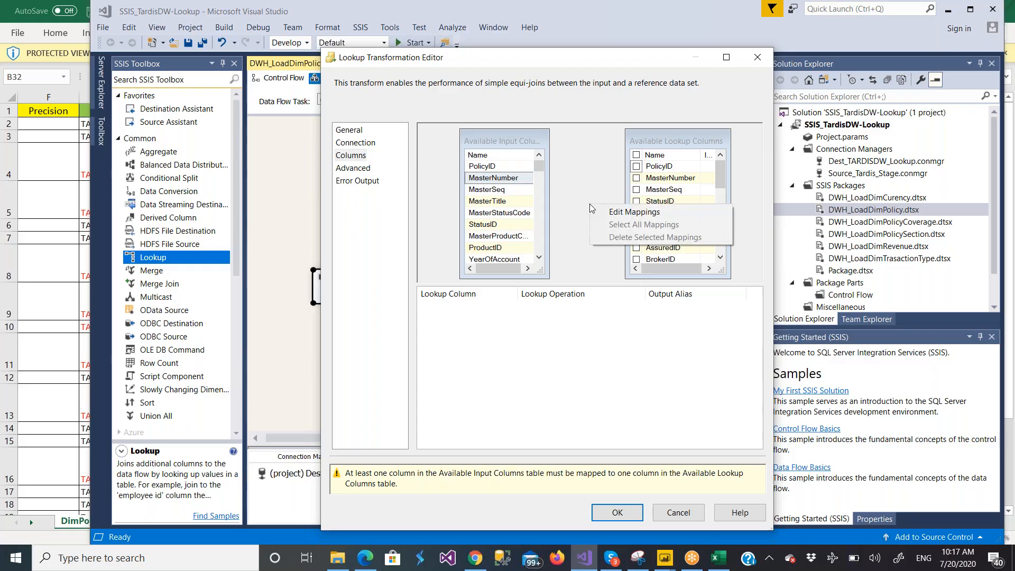
pyautogui.click(613, 212)
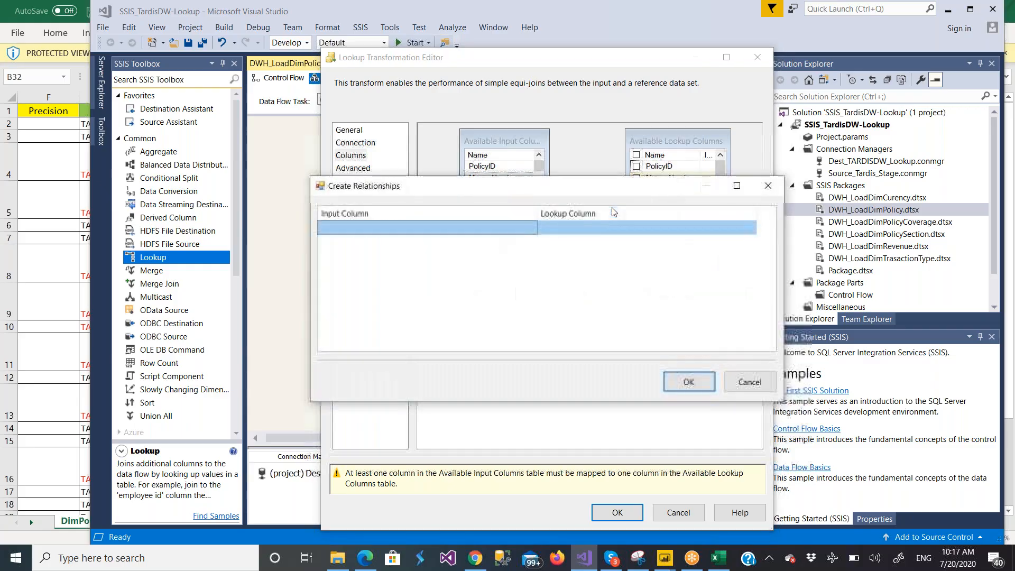
pyautogui.click(534, 228)
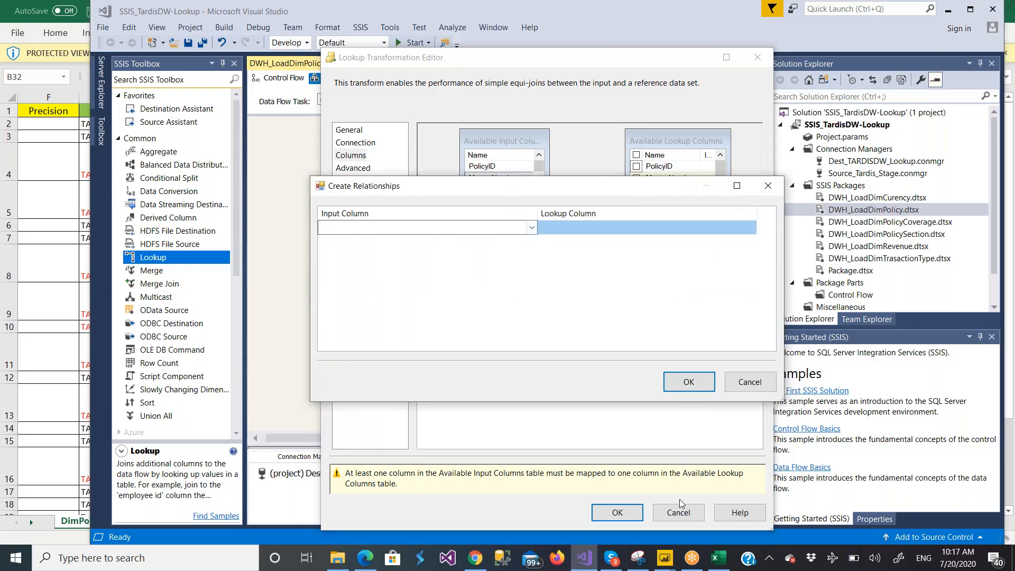
pyautogui.click(715, 557)
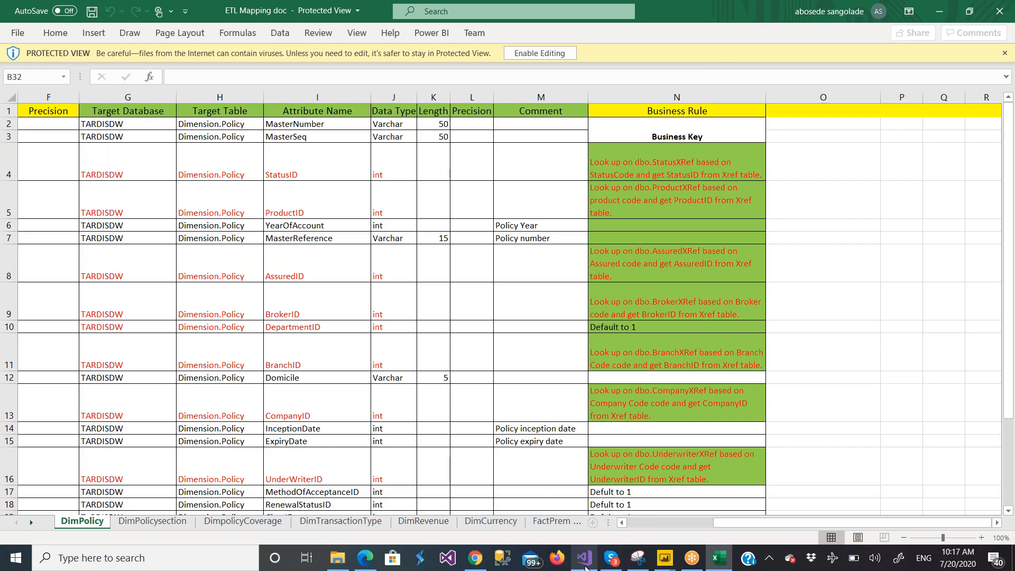
pyautogui.moveTo(585, 569)
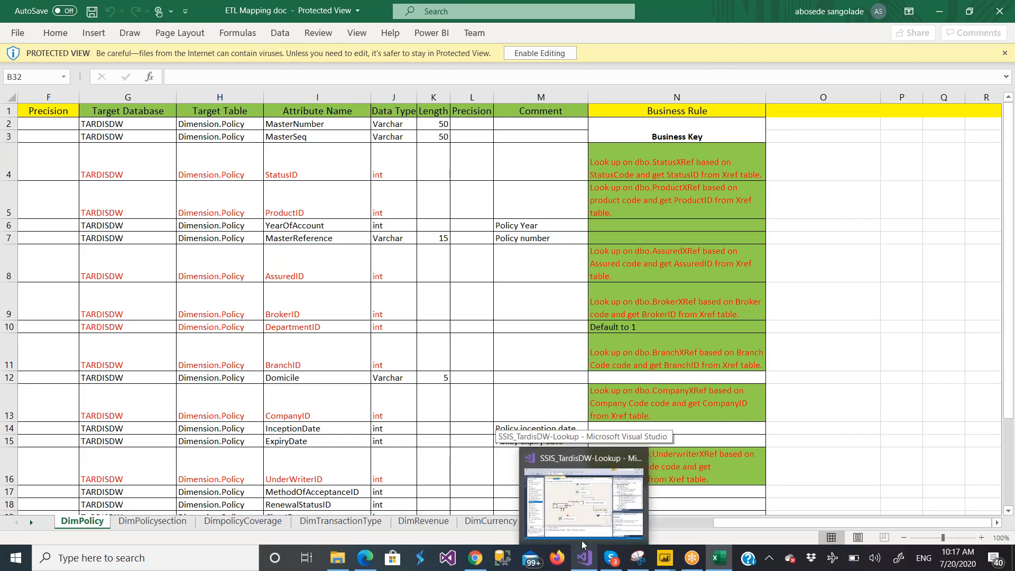
pyautogui.click(579, 521)
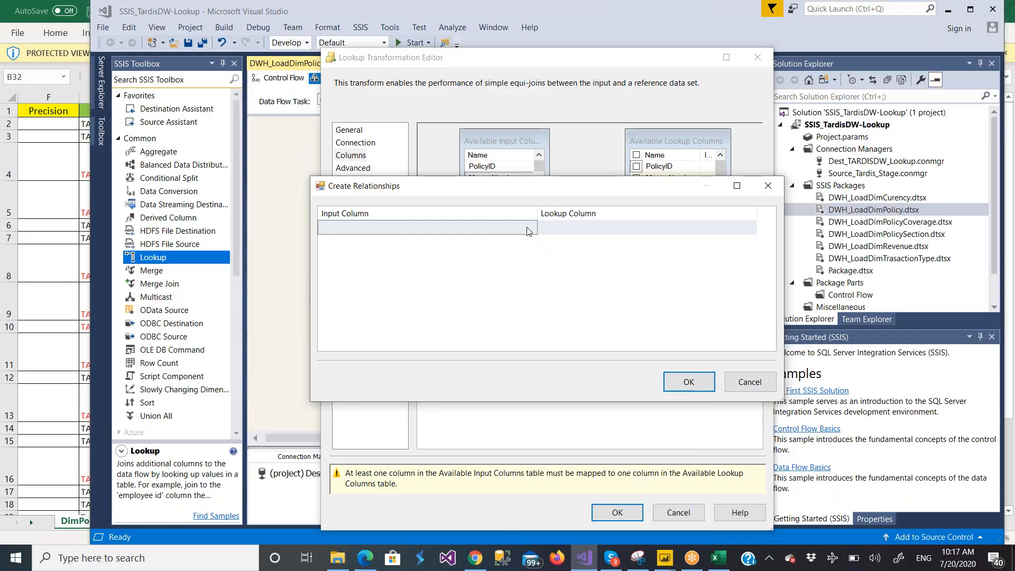
# - Add MasterNumber and MasterSeq as the input columns of the first two relationships
pyautogui.click(527, 231)
pyautogui.click(533, 231)
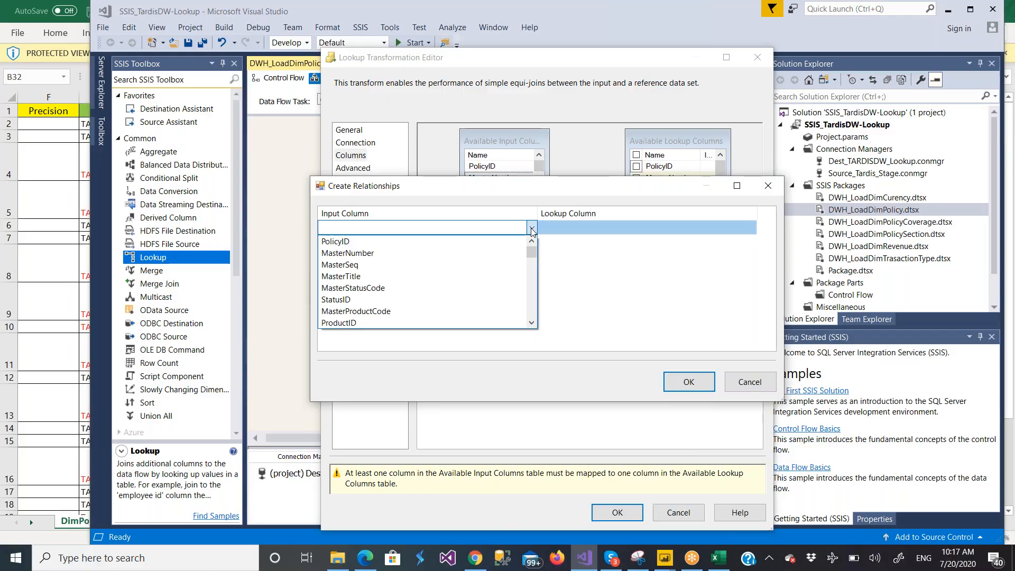
pyautogui.click(493, 257)
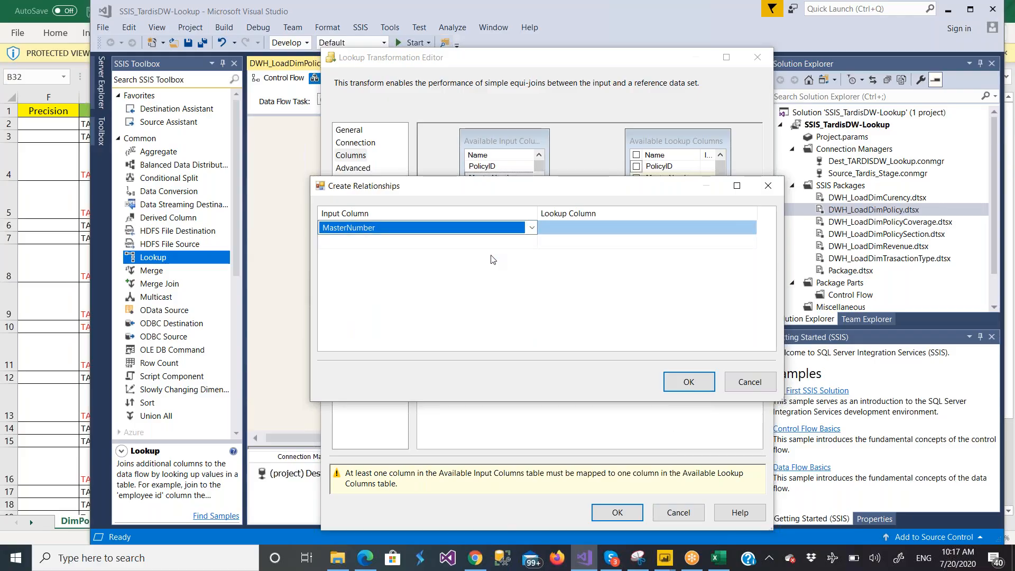
pyautogui.click(527, 243)
pyautogui.click(528, 243)
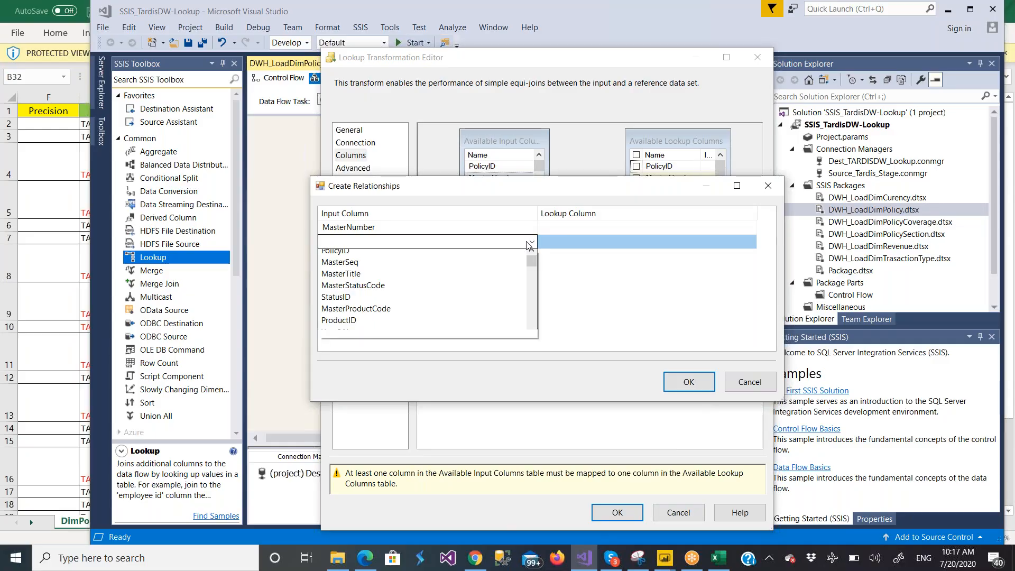
pyautogui.click(473, 276)
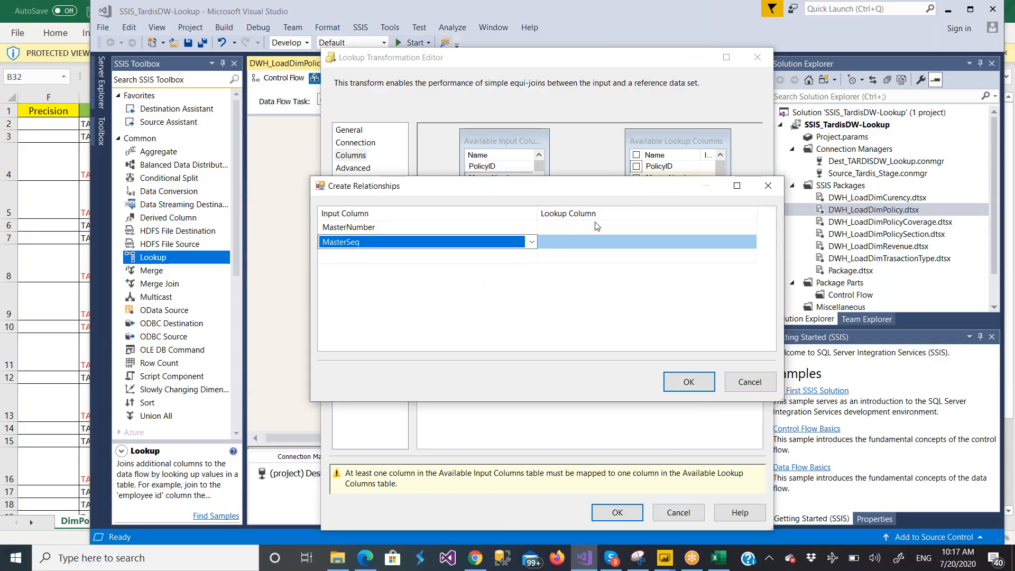
# - Pair the two input columns with the lookup columns MasterNumber and MasterSeq, and apply the relationships
pyautogui.click(744, 230)
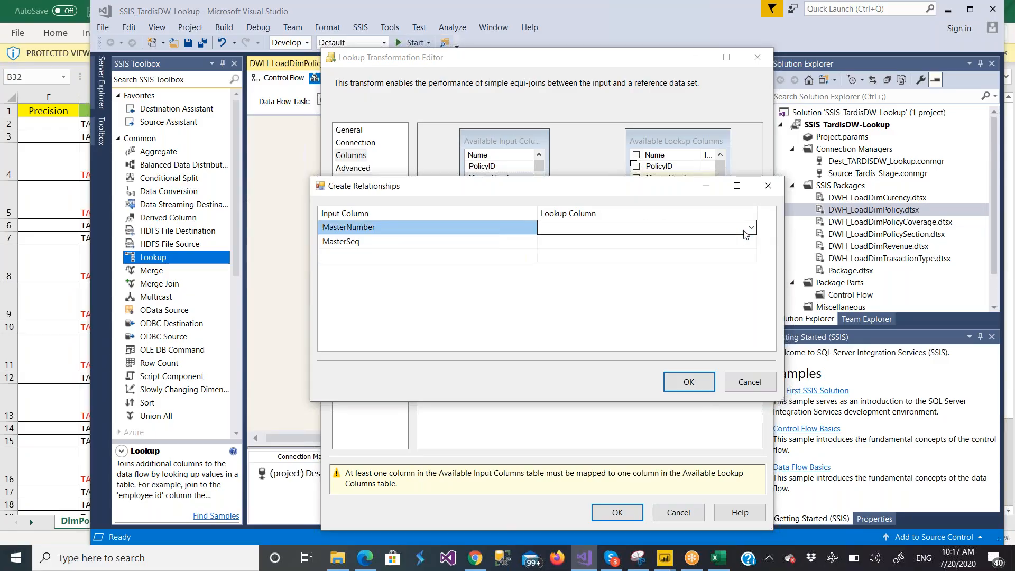
pyautogui.click(744, 231)
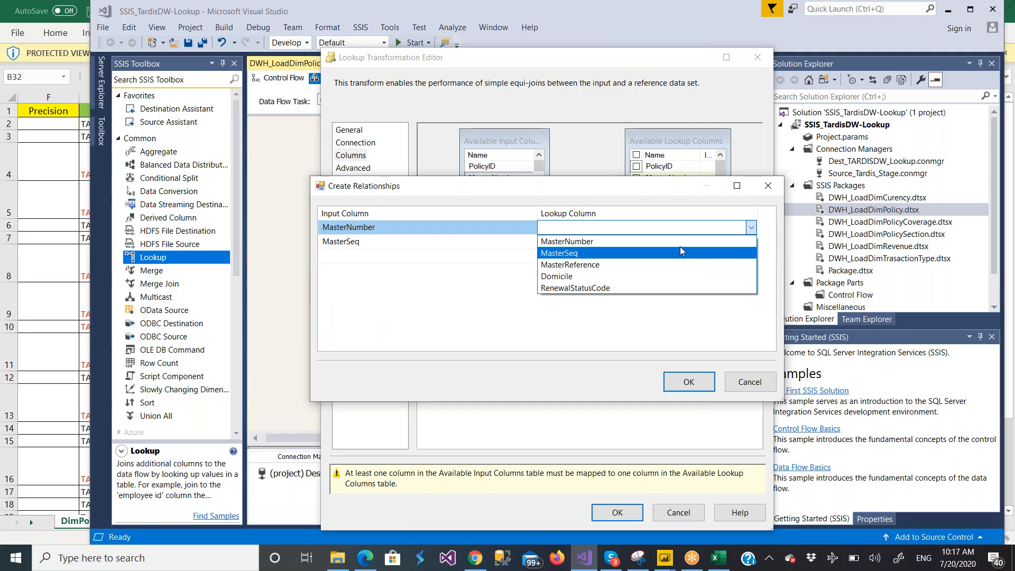
pyautogui.click(679, 242)
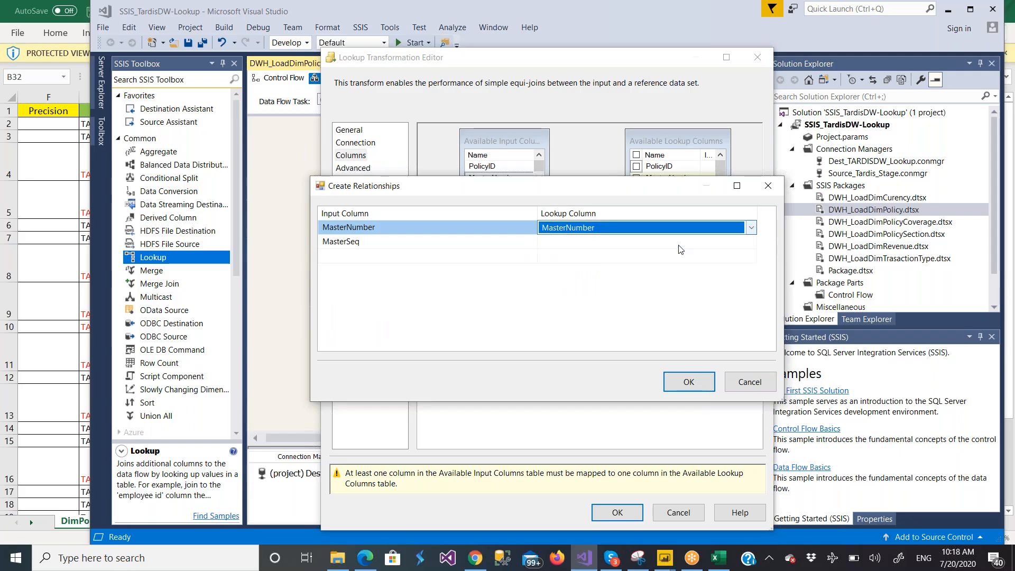
pyautogui.click(754, 246)
pyautogui.click(751, 241)
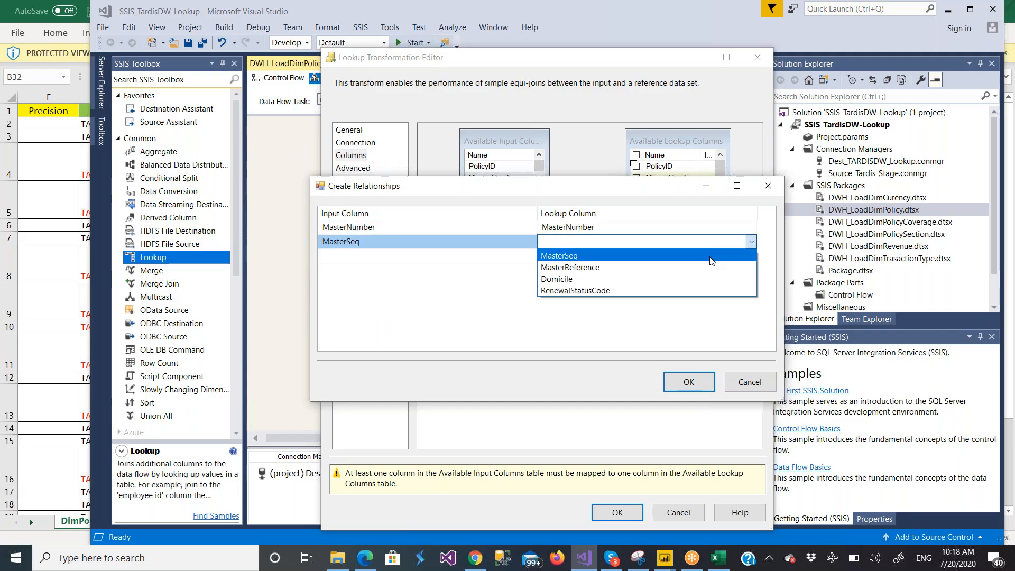
pyautogui.click(712, 258)
pyautogui.click(683, 384)
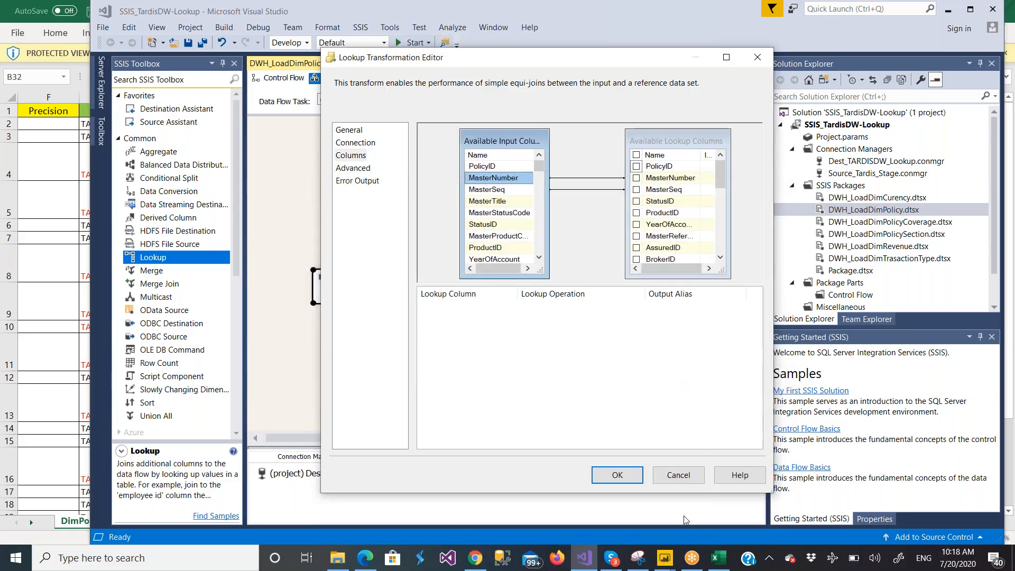
# - Check the DimPolicy sheet in Excel, and back in Visual Studio add a relationship between the YearOfAccount input and YearOfAccount lookup columns
pyautogui.click(720, 559)
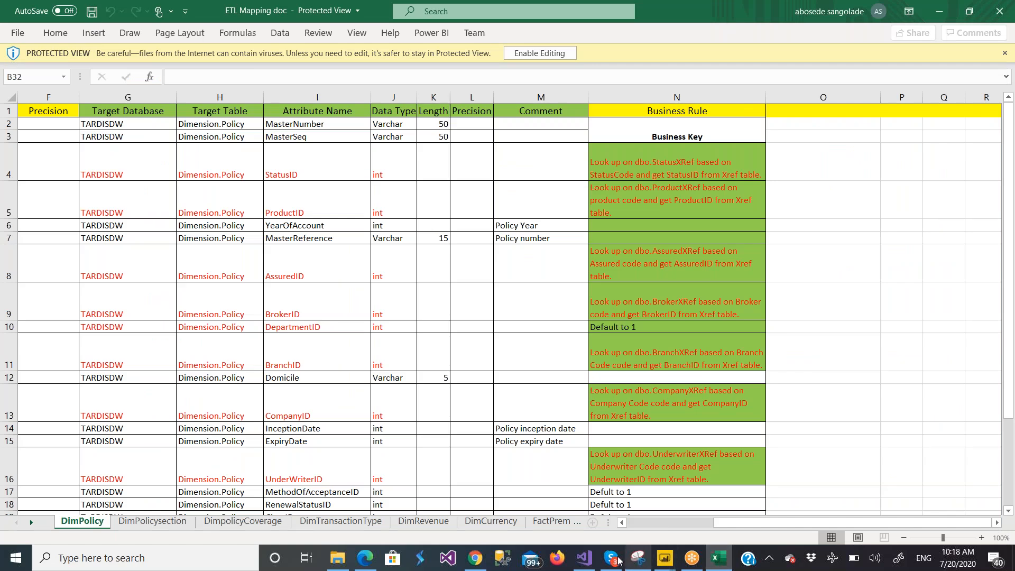
pyautogui.click(584, 560)
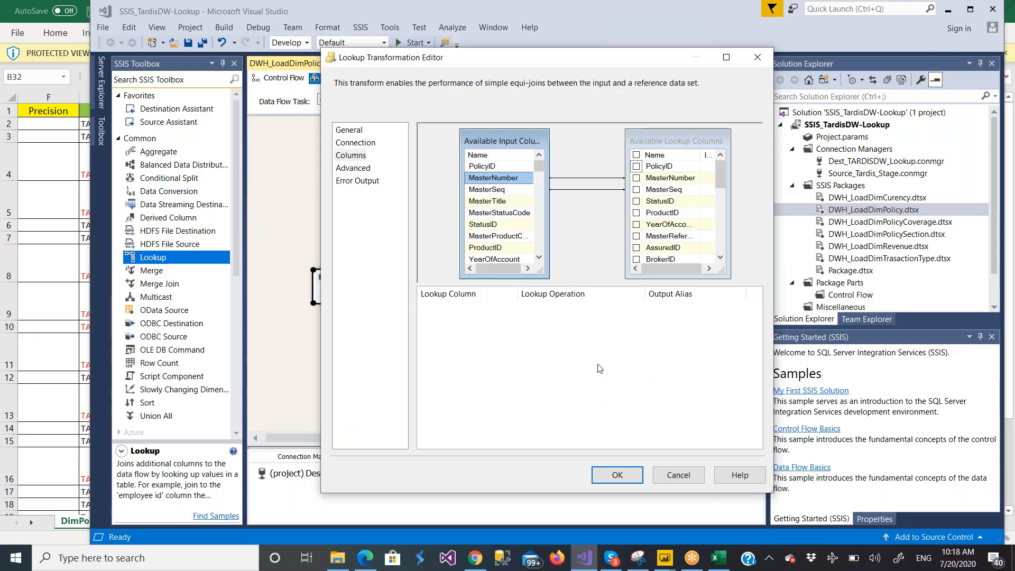
pyautogui.rightClick(583, 234)
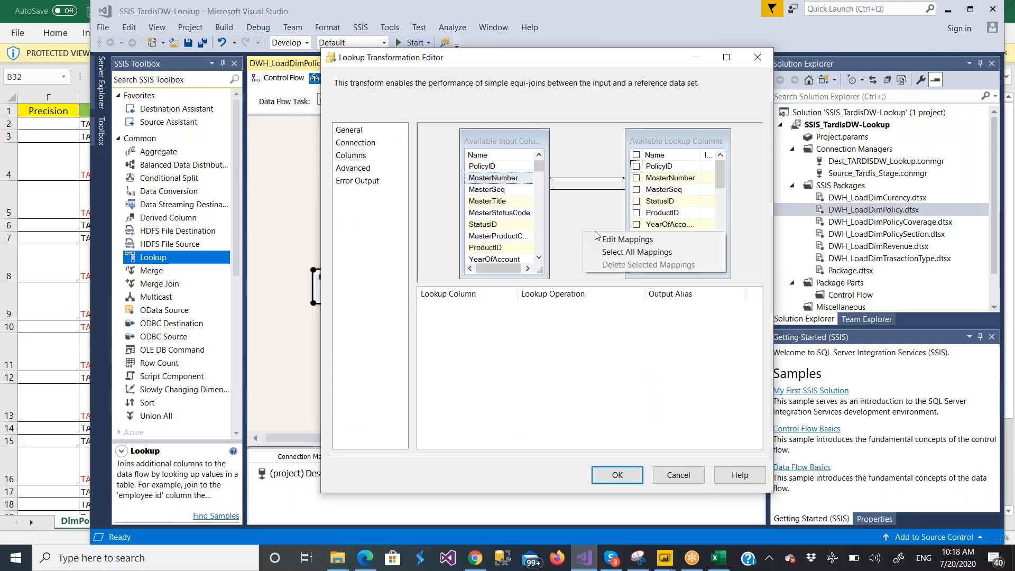
pyautogui.click(612, 239)
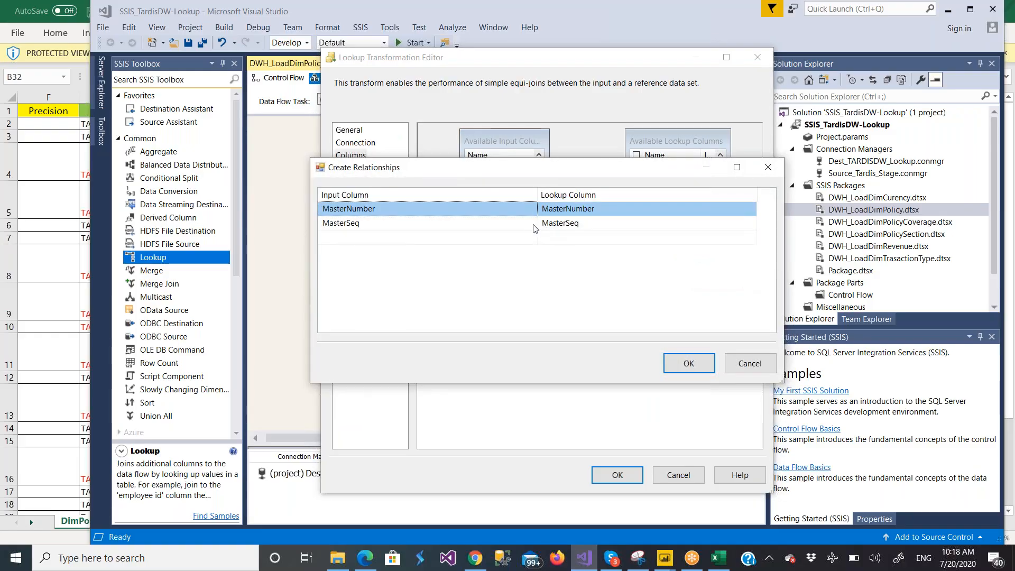
pyautogui.click(531, 243)
pyautogui.click(530, 241)
pyautogui.click(531, 239)
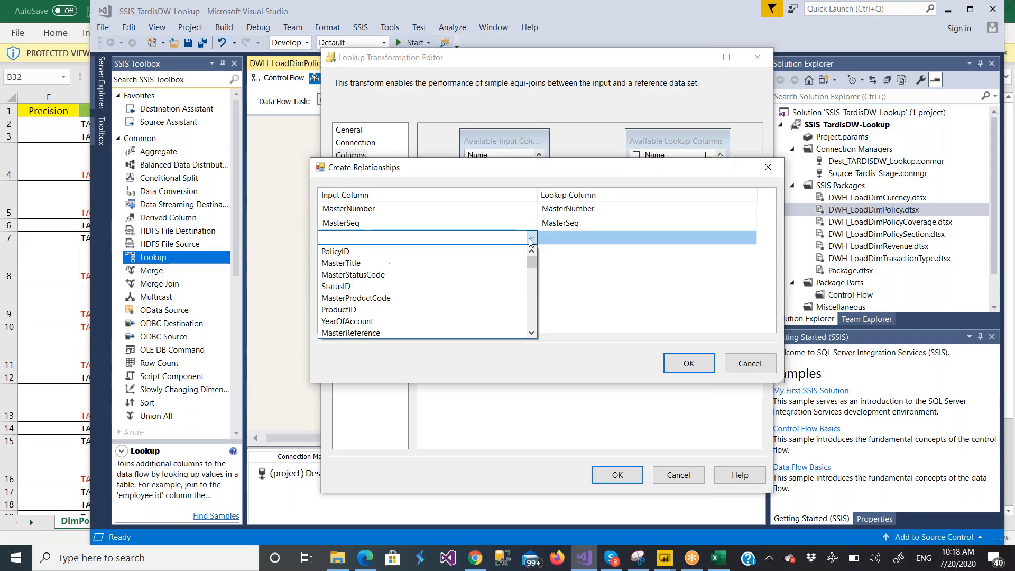
pyautogui.click(484, 321)
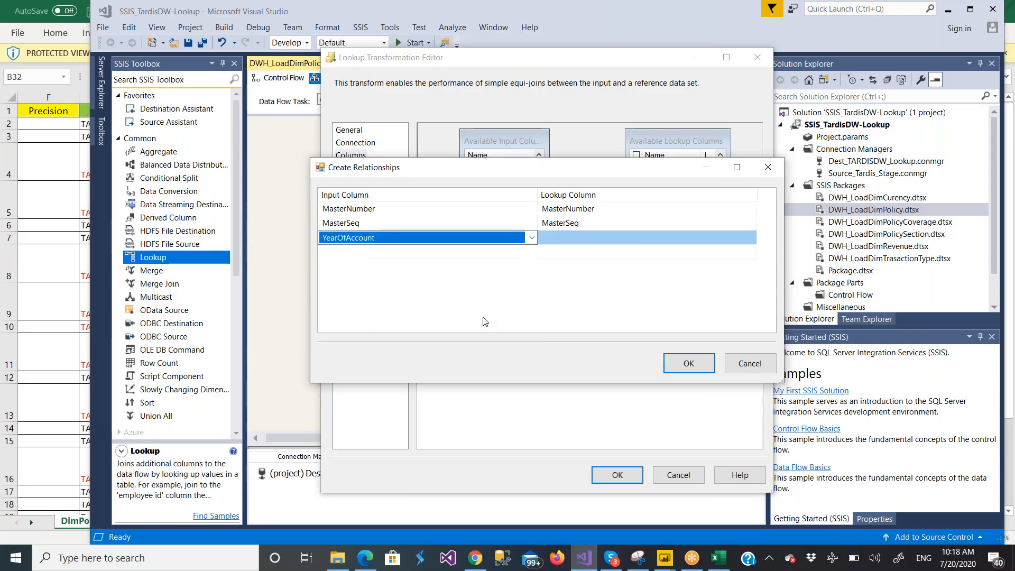
pyautogui.click(750, 238)
pyautogui.click(751, 238)
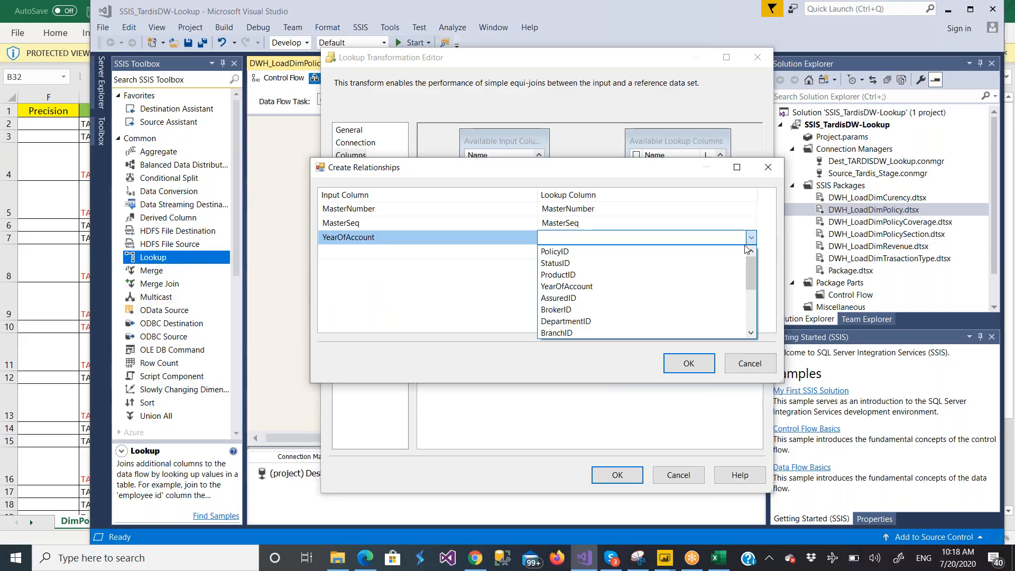
pyautogui.click(700, 287)
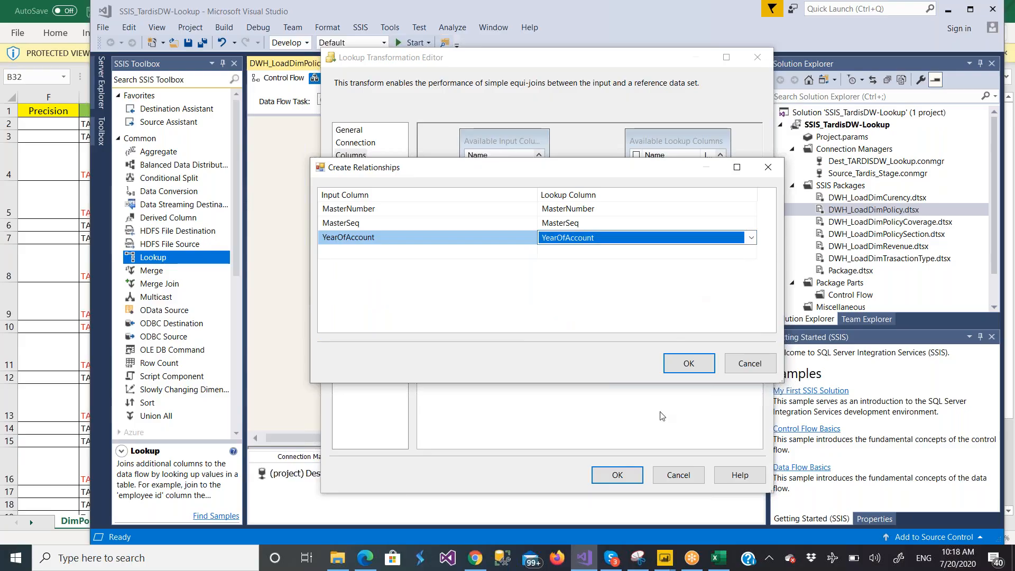
# - Check the DimPolicy sheet in Excel again, and back in Visual Studio add MasterReference as the next relationship's input column
pyautogui.click(717, 560)
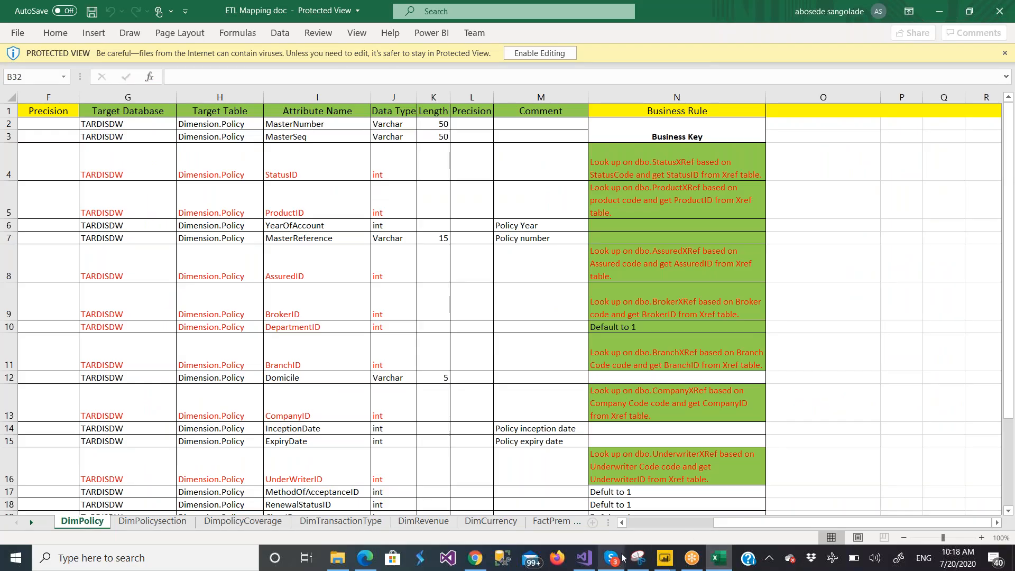
pyautogui.click(587, 562)
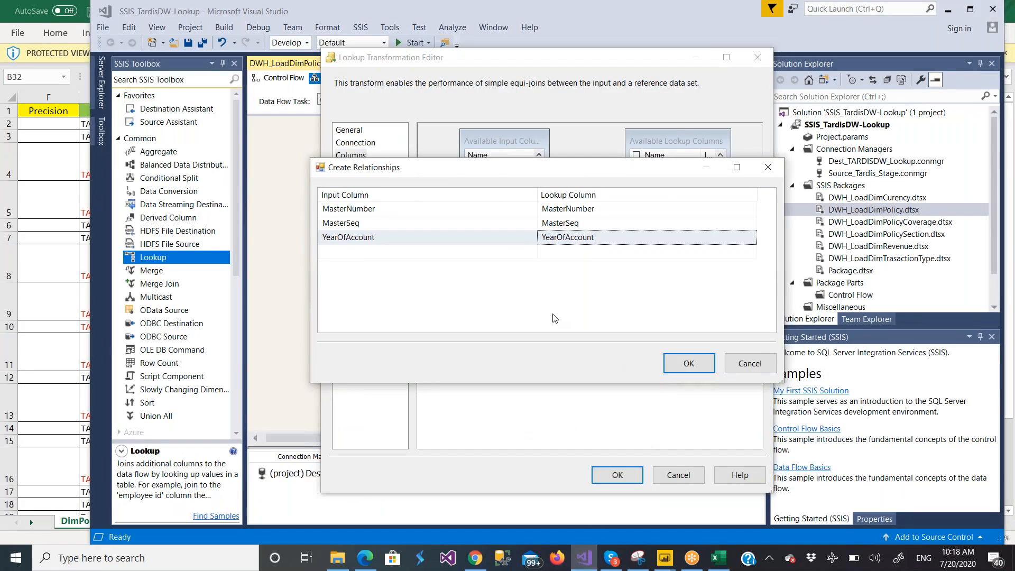
pyautogui.rightClick(530, 254)
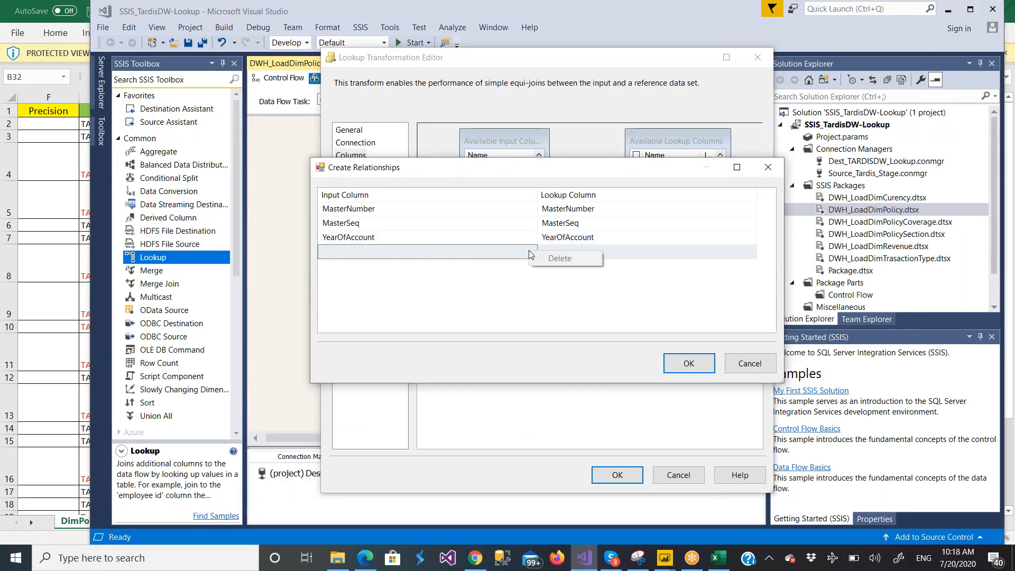
pyautogui.click(531, 257)
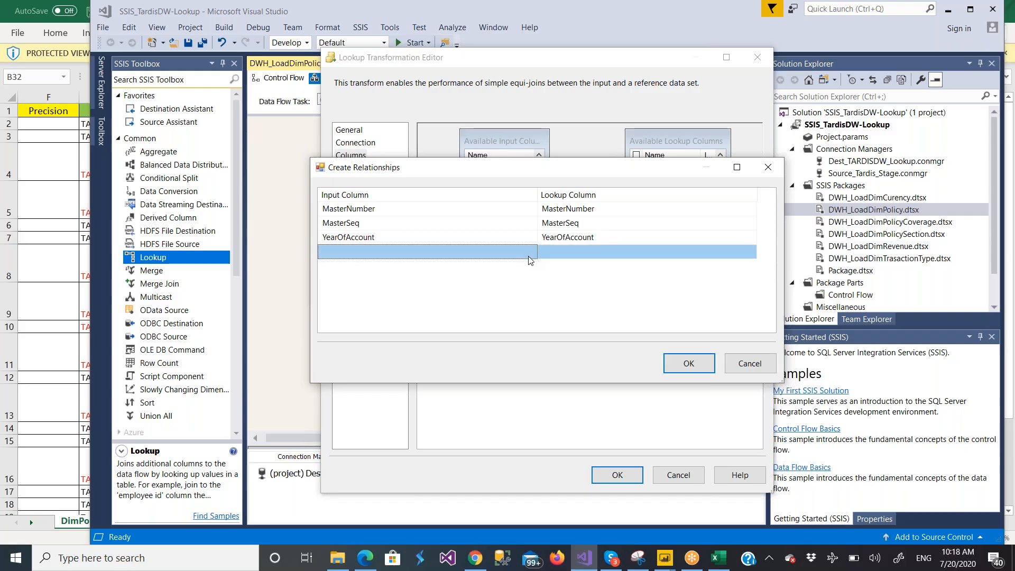
pyautogui.click(532, 253)
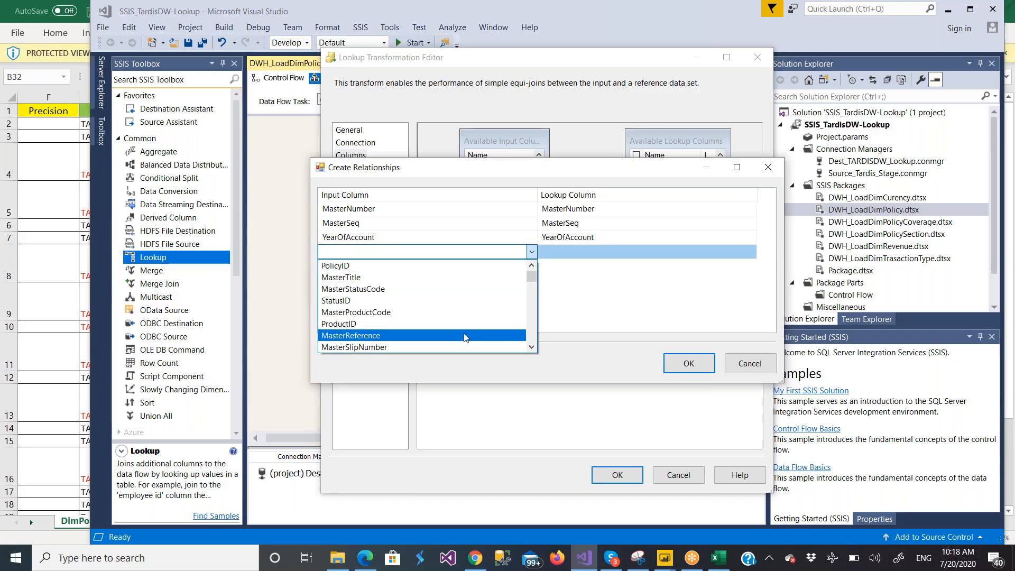
pyautogui.click(464, 336)
# - Add Domicile as the input column of the fifth relationship
pyautogui.click(531, 266)
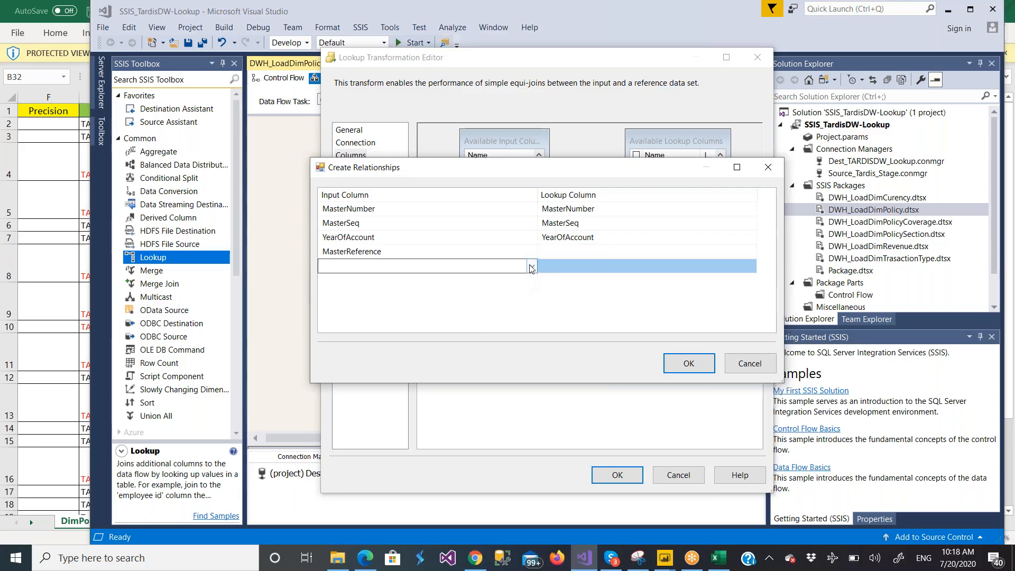
pyautogui.click(531, 268)
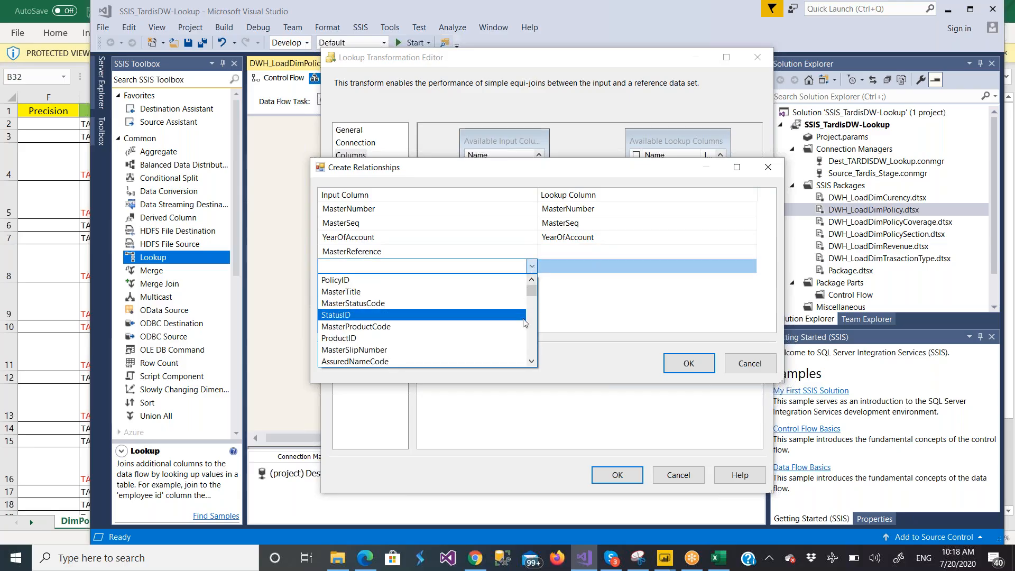
pyautogui.click(532, 362)
pyautogui.click(532, 362)
pyautogui.click(532, 362)
pyautogui.click(532, 361)
pyautogui.click(532, 361)
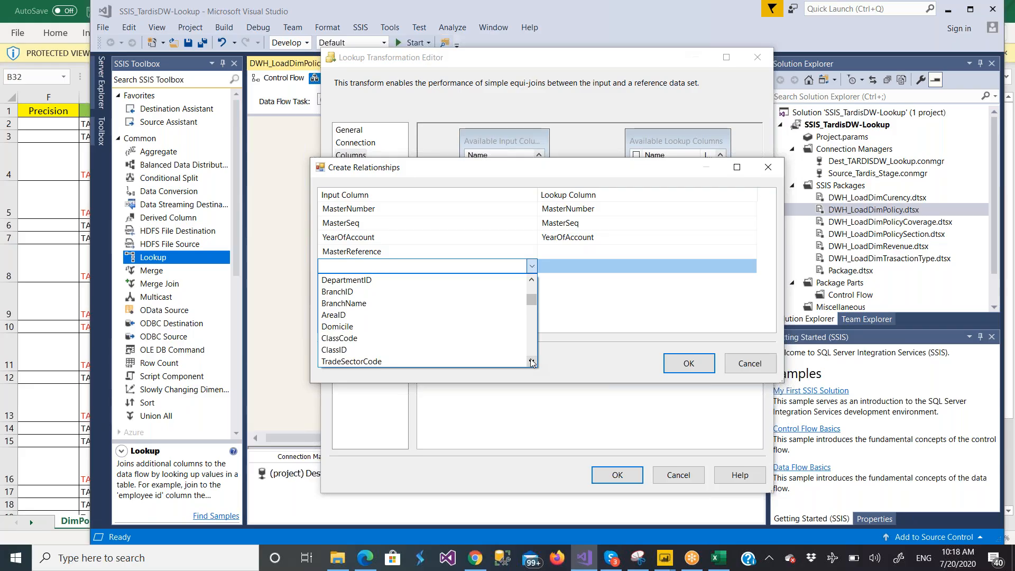
pyautogui.click(424, 328)
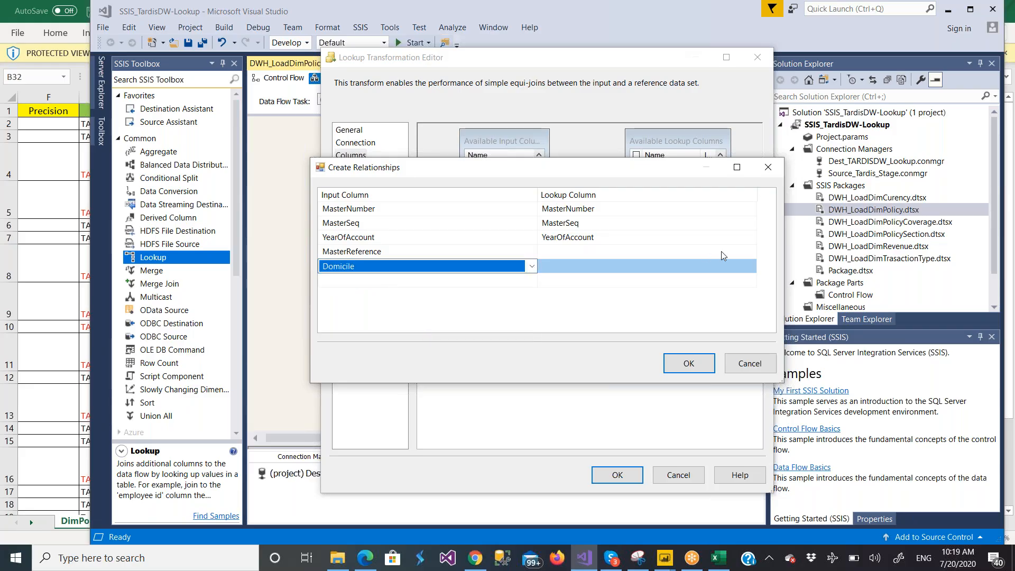
# - Pair the MasterReference and Domicile input columns with the lookup columns MasterReference and Domicile
pyautogui.click(747, 254)
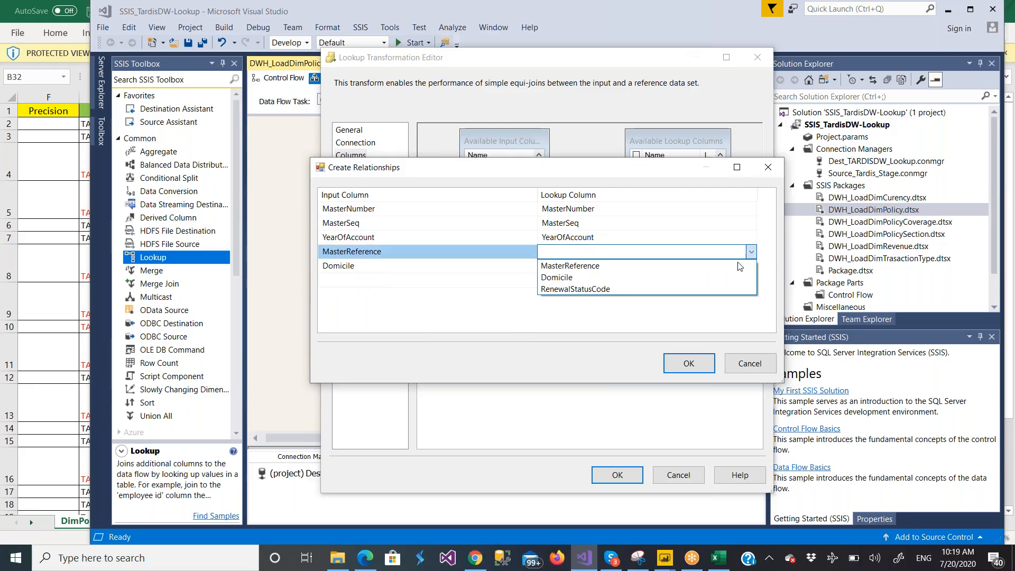
pyautogui.click(725, 267)
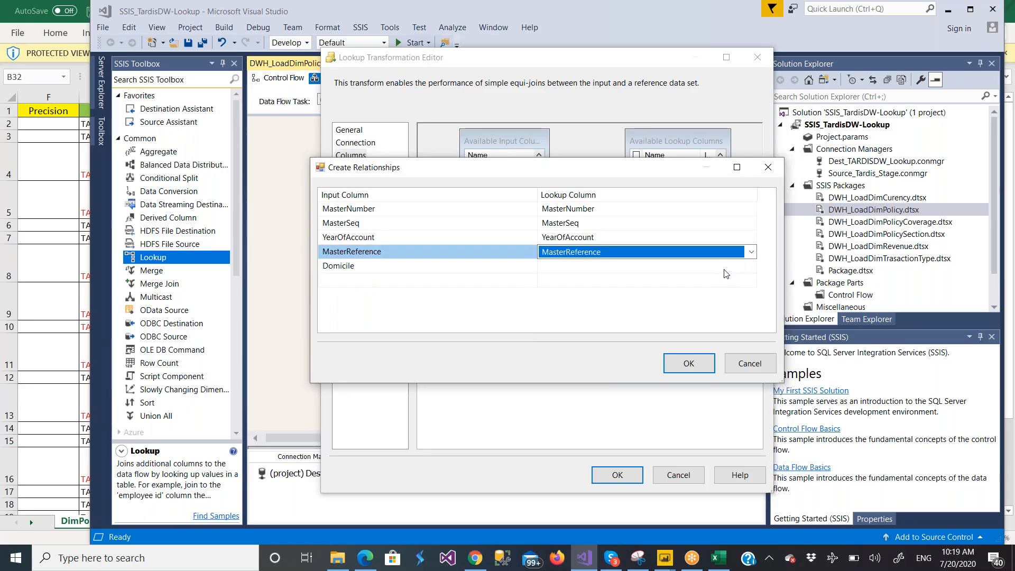
pyautogui.click(752, 267)
pyautogui.click(752, 267)
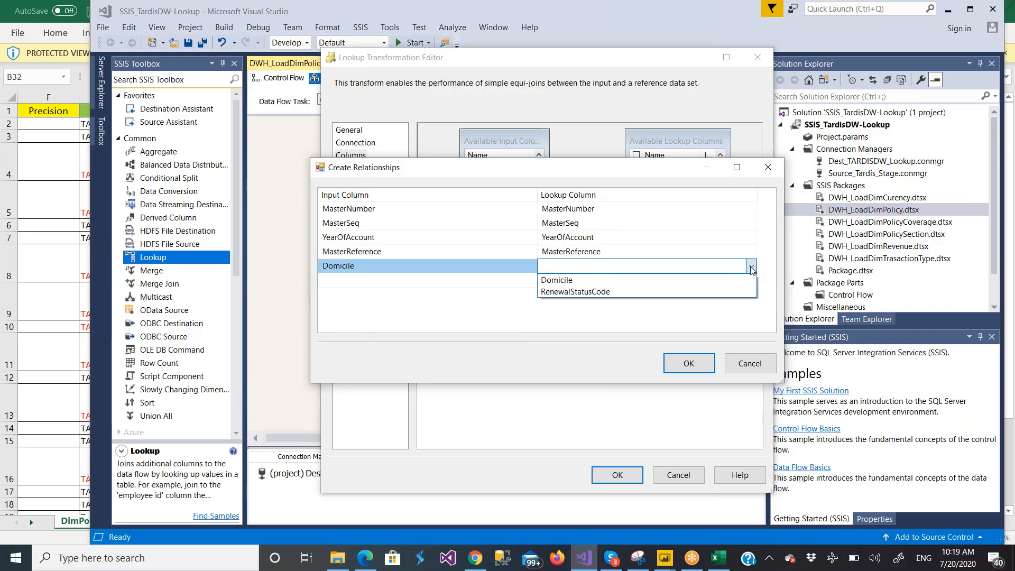
pyautogui.click(726, 279)
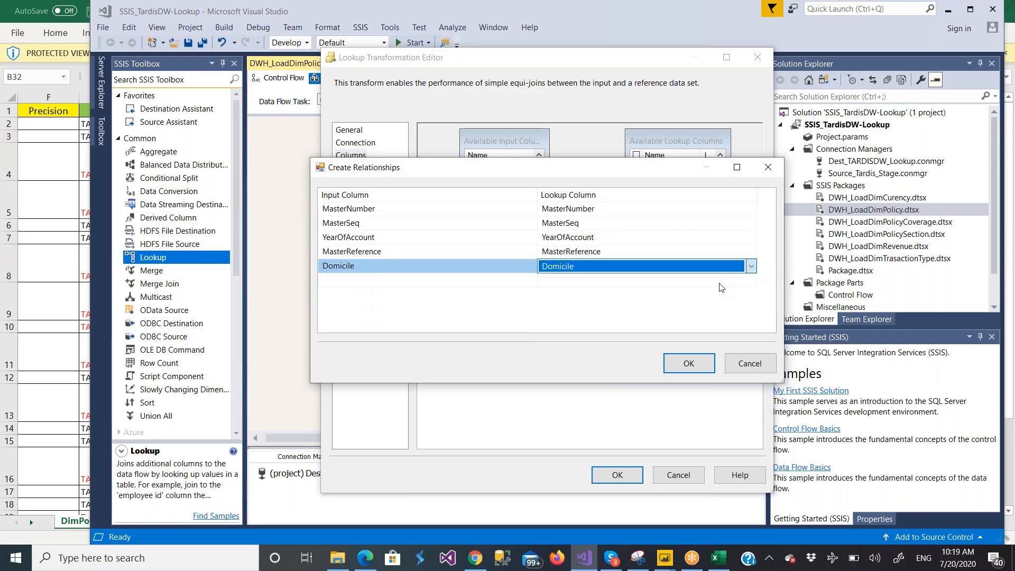
# - Check the DimPolicy sheet in Excel, and back in Visual Studio add InceptionDate as the sixth relationship's input column
pyautogui.click(718, 560)
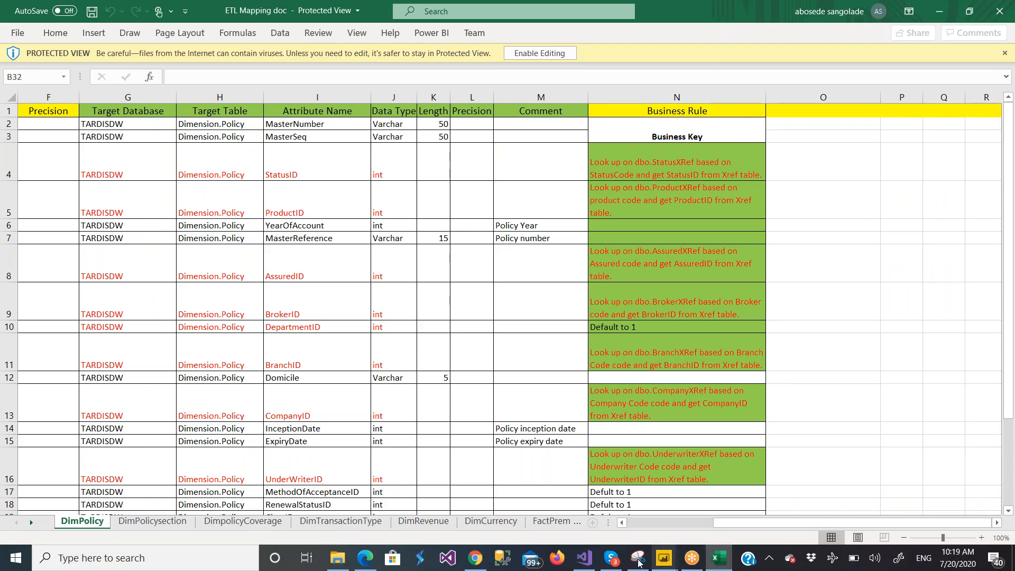
pyautogui.click(588, 561)
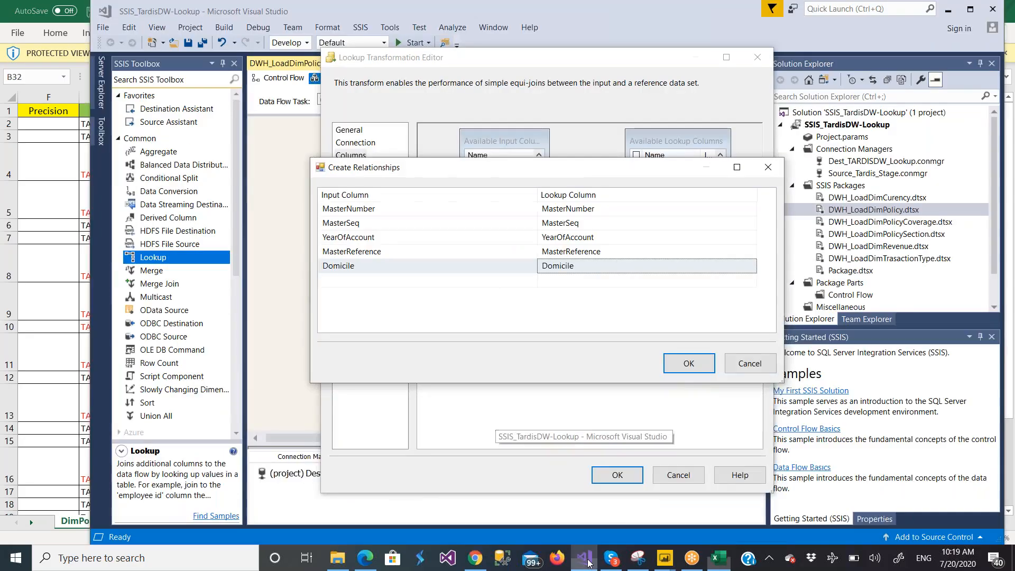
pyautogui.click(532, 284)
pyautogui.click(532, 283)
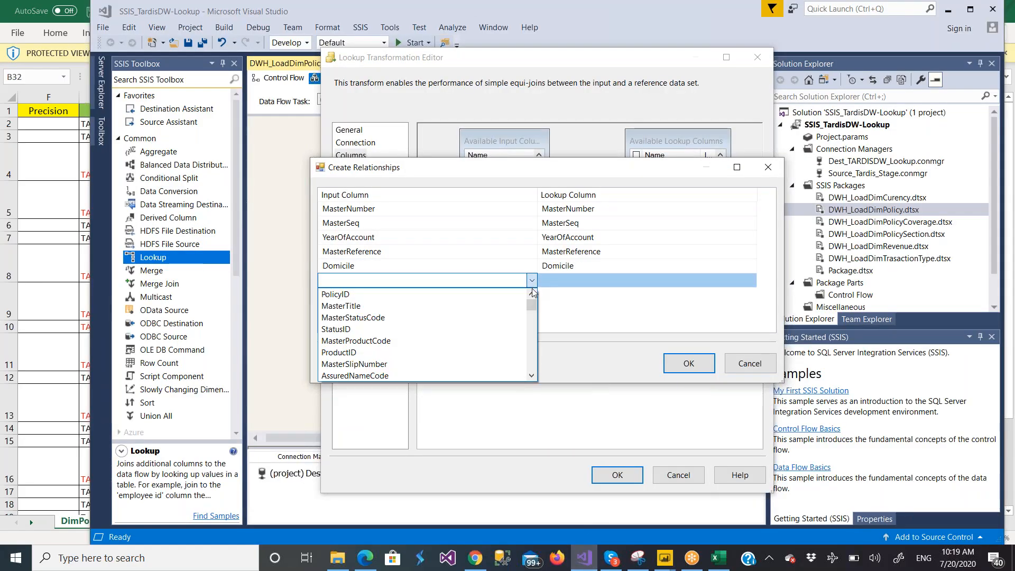
pyautogui.scroll(-5, 533, 375)
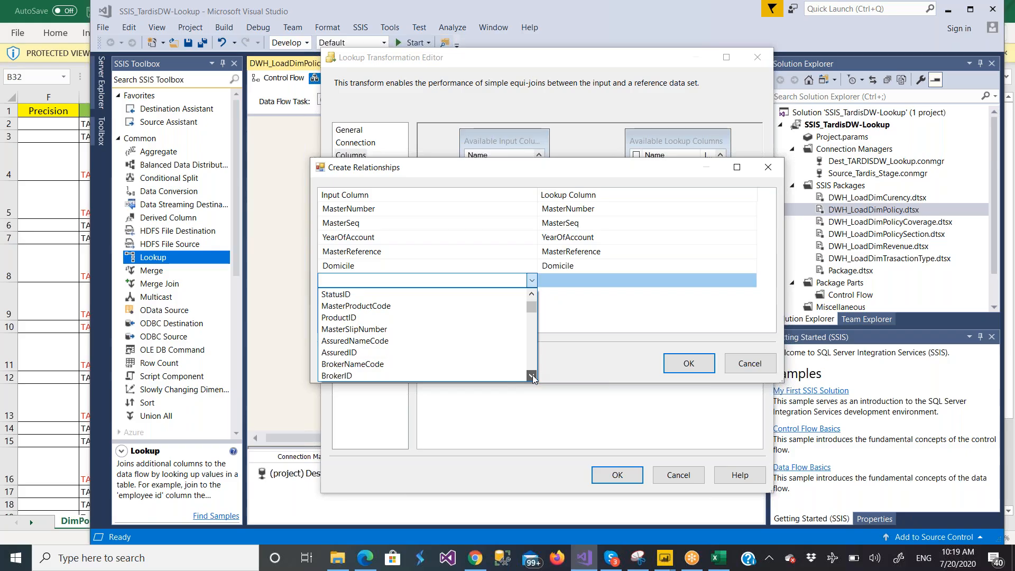
pyautogui.scroll(-5, 533, 378)
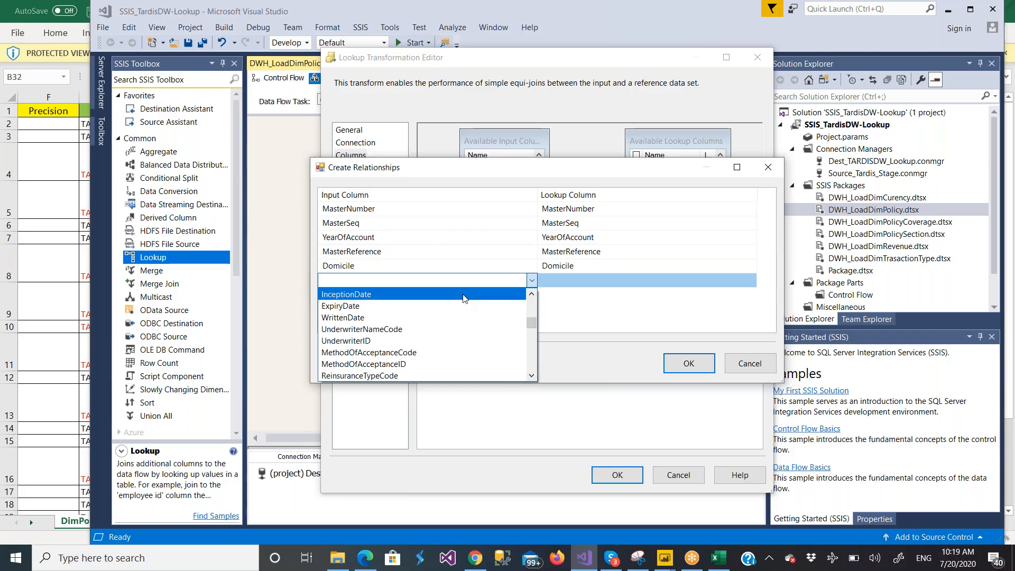
pyautogui.click(464, 294)
# - Add ExpiryDate as the input column of the seventh relationship
pyautogui.click(533, 295)
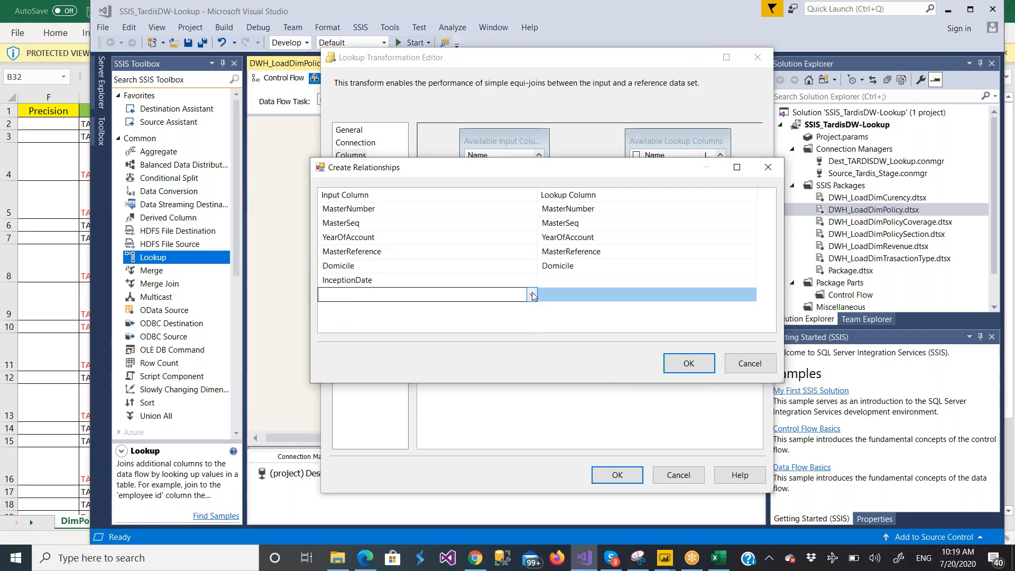
pyautogui.click(533, 295)
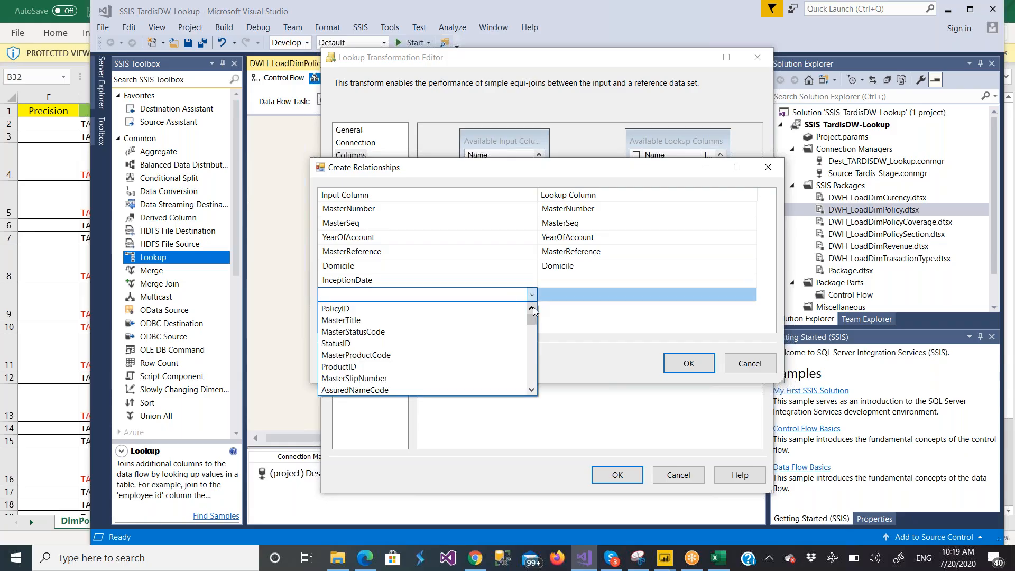
pyautogui.click(532, 391)
pyautogui.click(532, 391)
pyautogui.click(532, 391)
pyautogui.click(532, 391)
pyautogui.moveTo(532, 391); pyautogui.dragTo(532, 392)
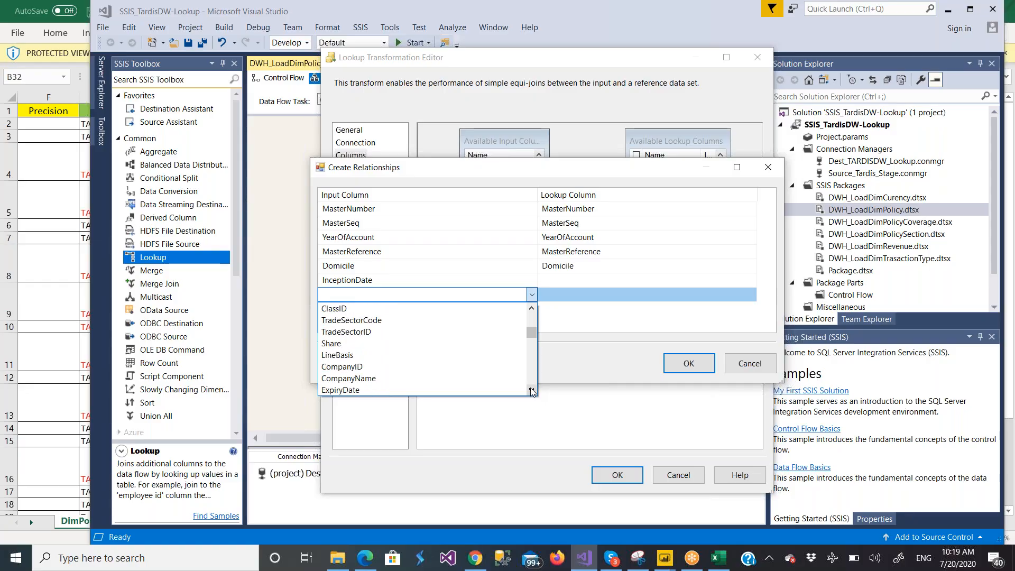
pyautogui.click(486, 390)
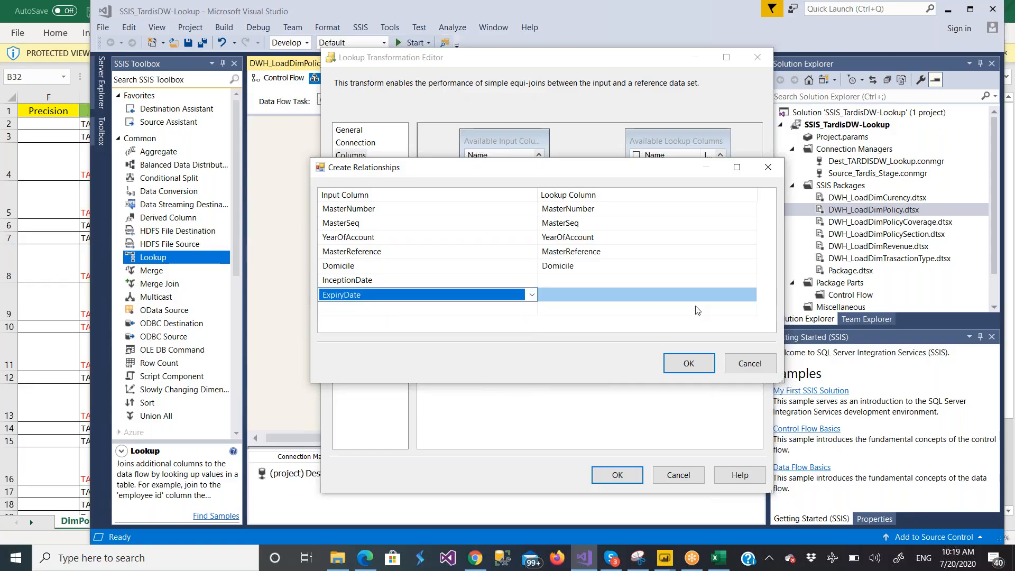
# - Pair the two date input columns with the lookup columns InceptionDate and ExpiryDate
pyautogui.click(752, 281)
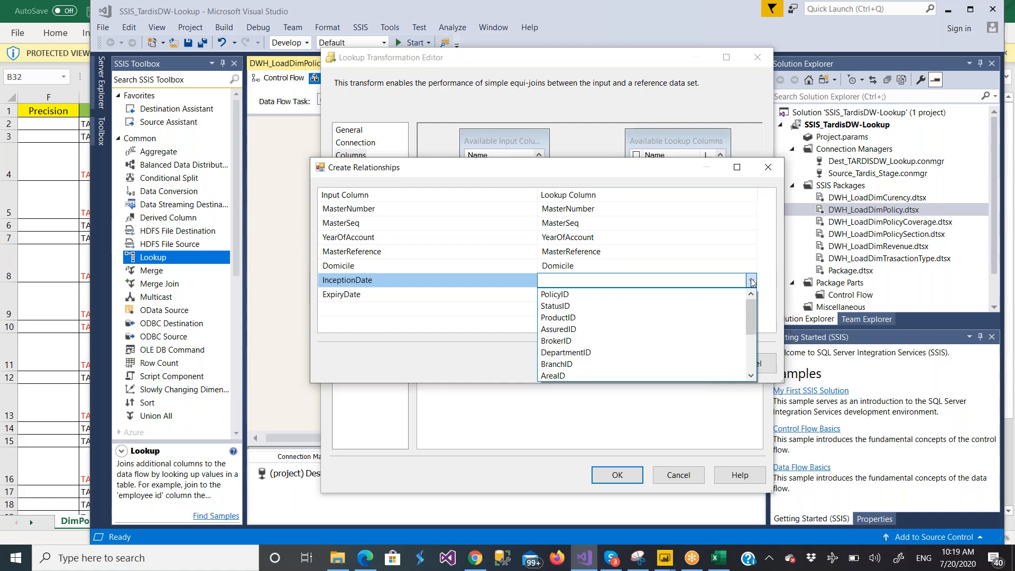
pyautogui.moveTo(752, 376); pyautogui.dragTo(752, 376)
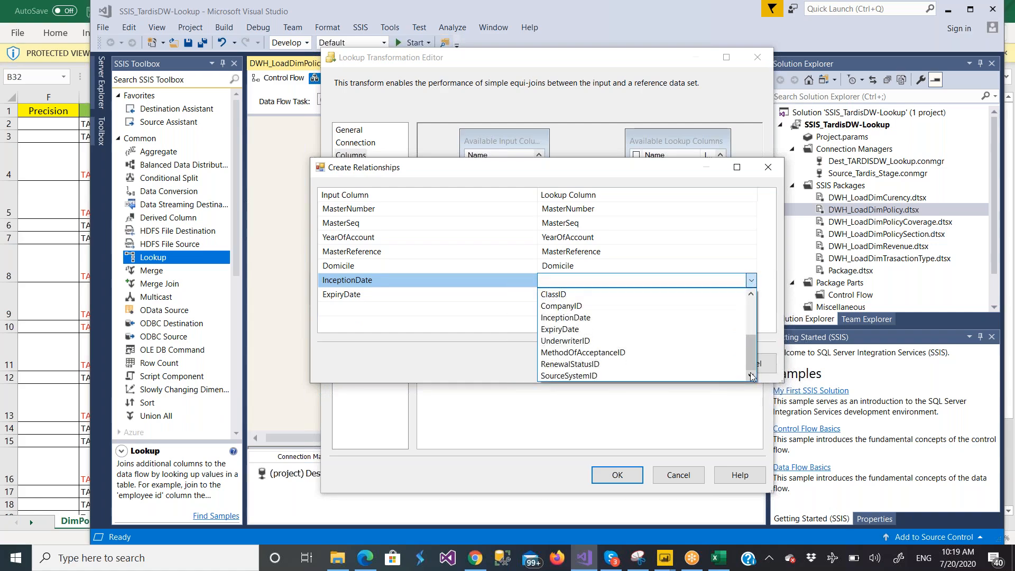
pyautogui.click(686, 318)
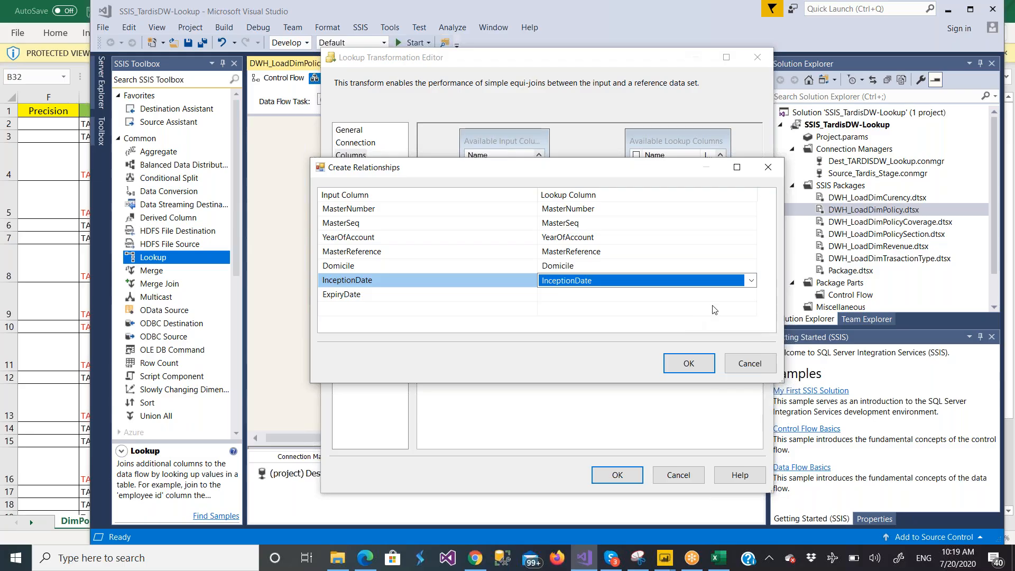
pyautogui.click(753, 296)
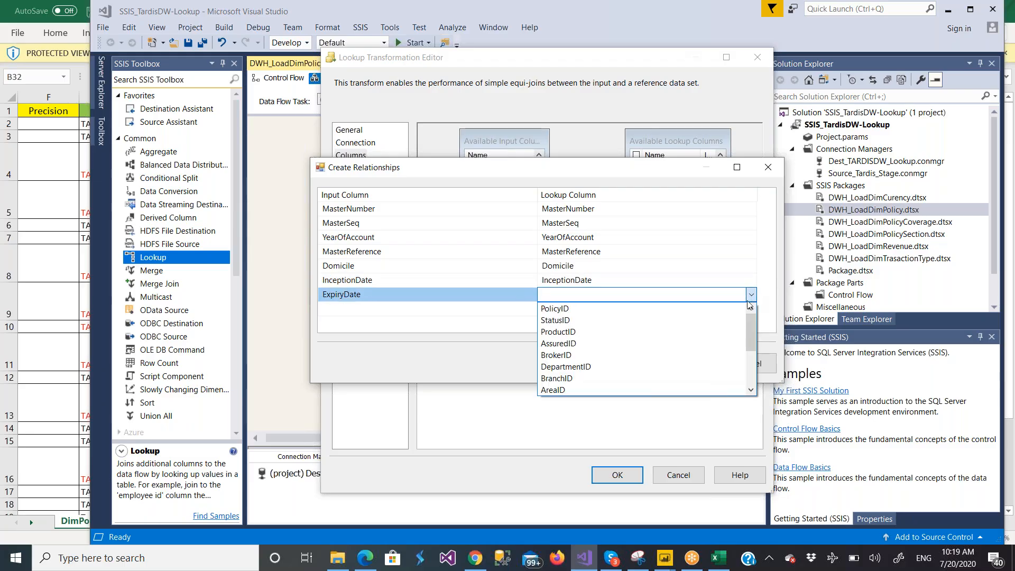
pyautogui.click(751, 392)
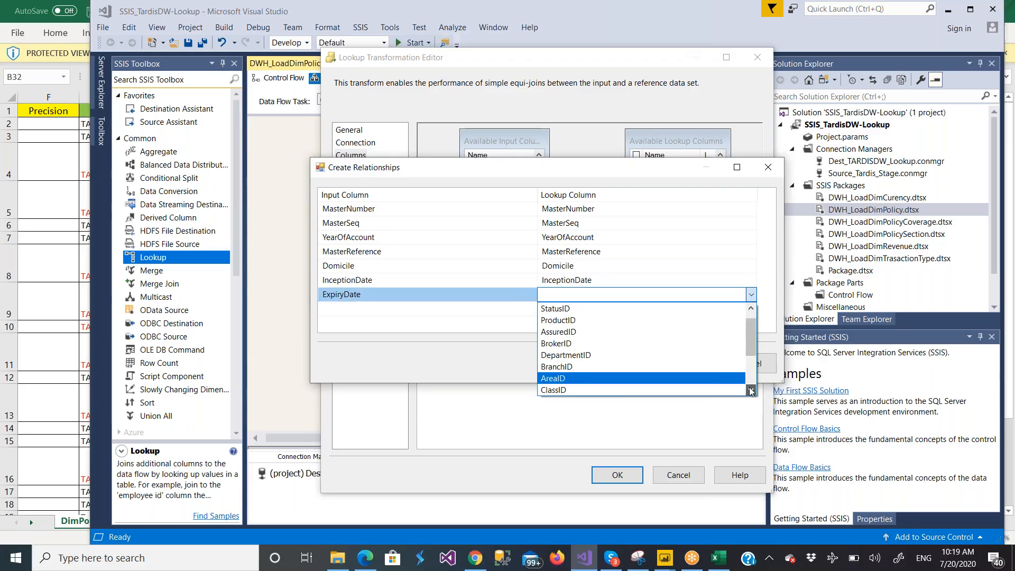
pyautogui.click(689, 345)
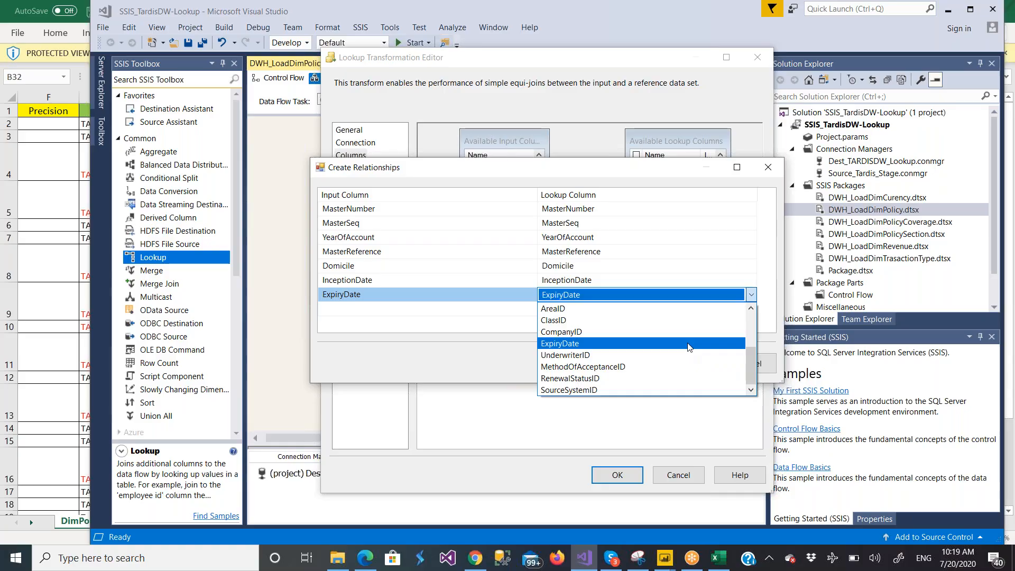
# - Check the remaining DimPolicy rows in Excel, and back in Visual Studio apply the relationships and the Lookup transformation settings
pyautogui.click(717, 557)
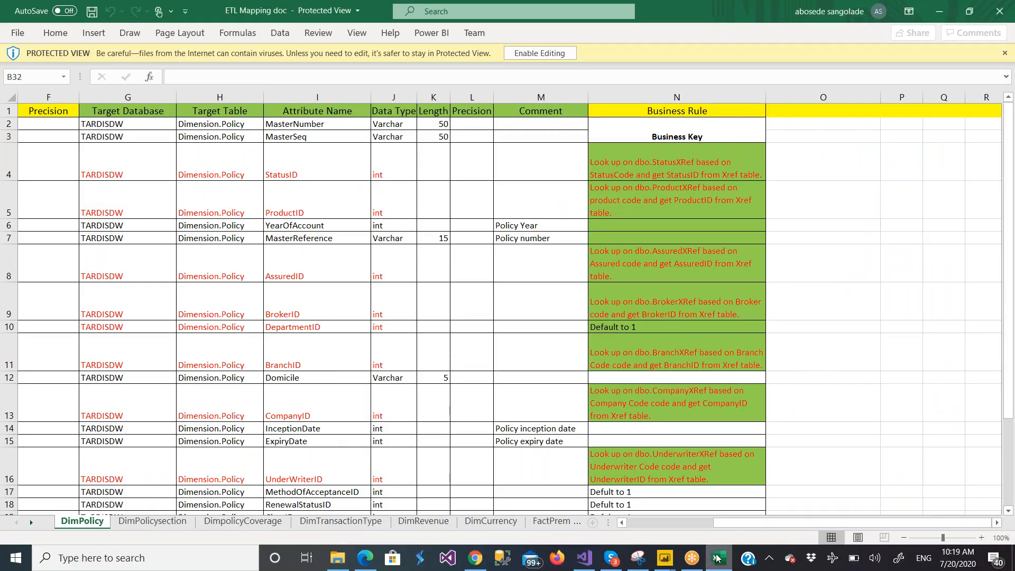
pyautogui.scroll(-2, 717, 558)
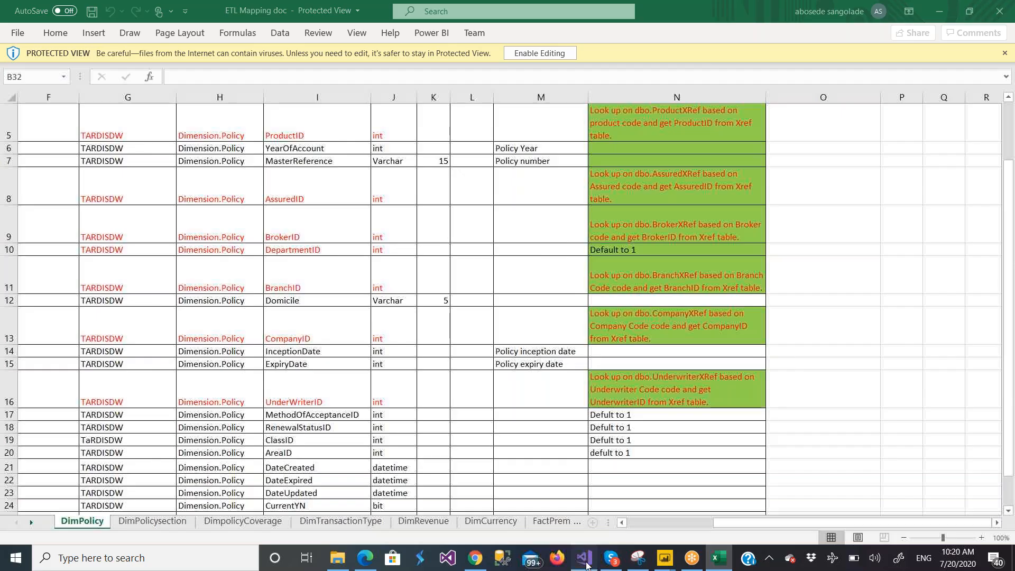
pyautogui.click(584, 558)
pyautogui.click(683, 365)
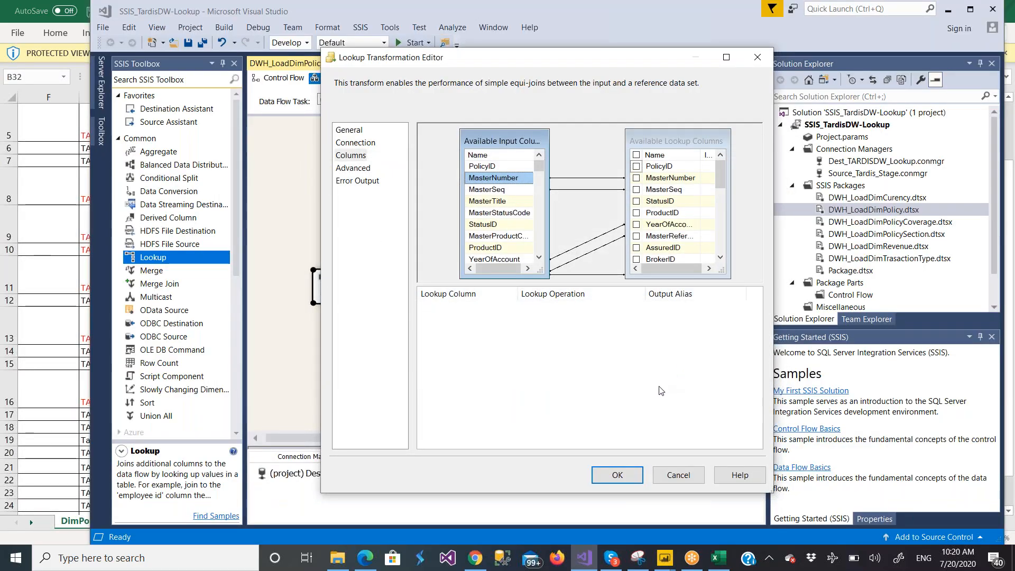
pyautogui.click(618, 477)
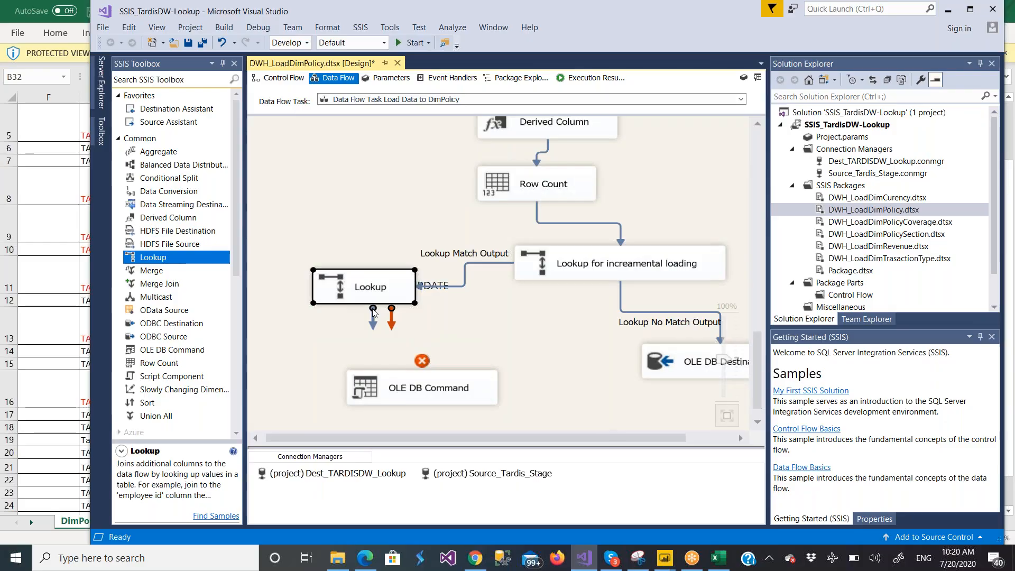
# - Connect the second Lookup to the OLE DB Command, using Lookup No Match Output as the output
pyautogui.moveTo(374, 312); pyautogui.dragTo(399, 395)
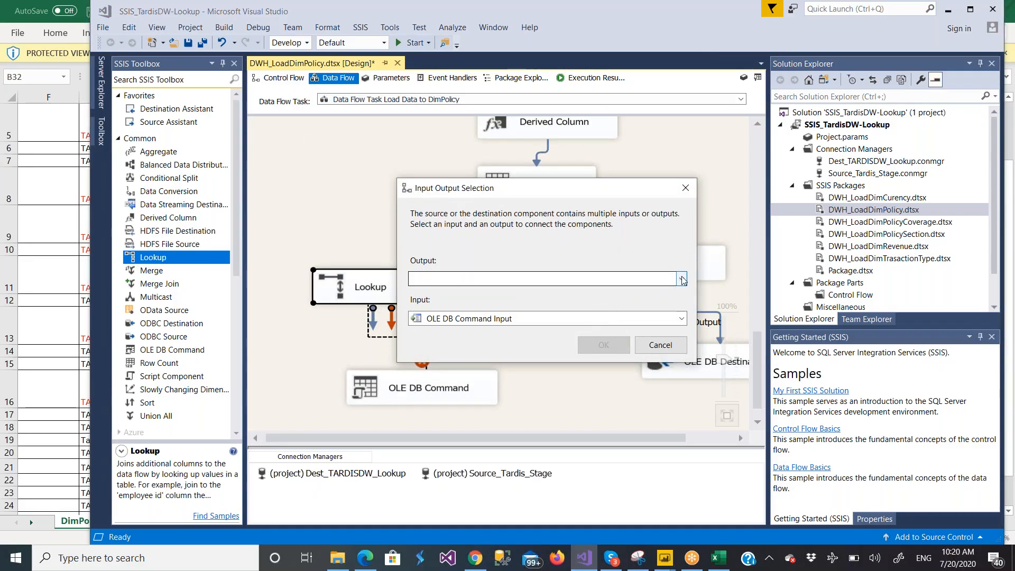
pyautogui.click(682, 279)
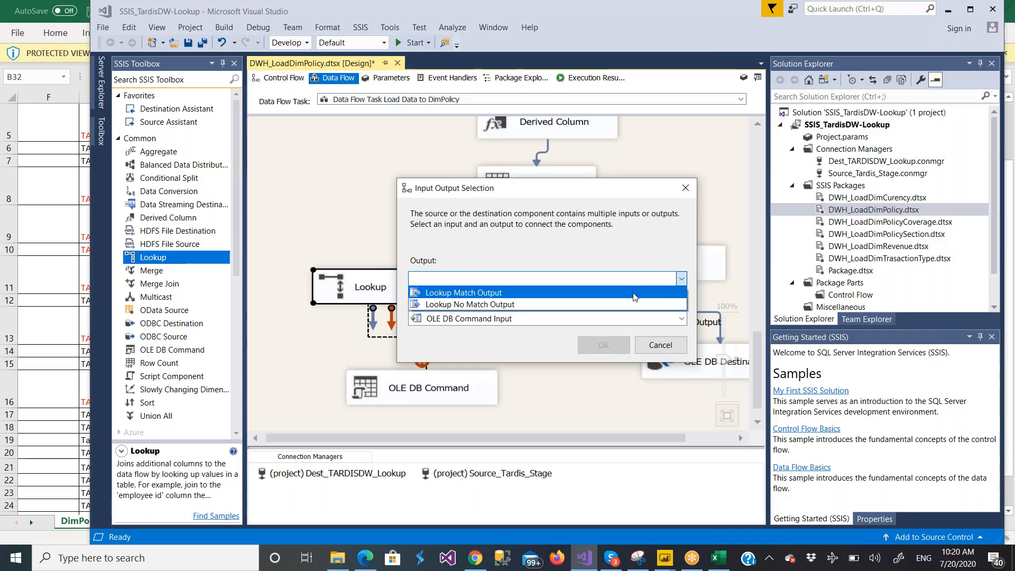
pyautogui.click(627, 305)
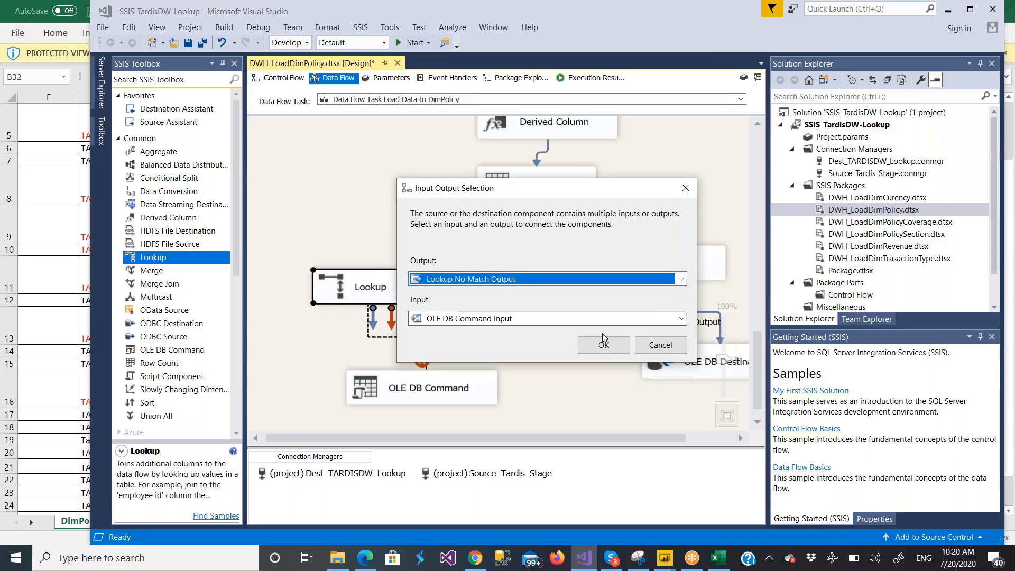
pyautogui.click(603, 341)
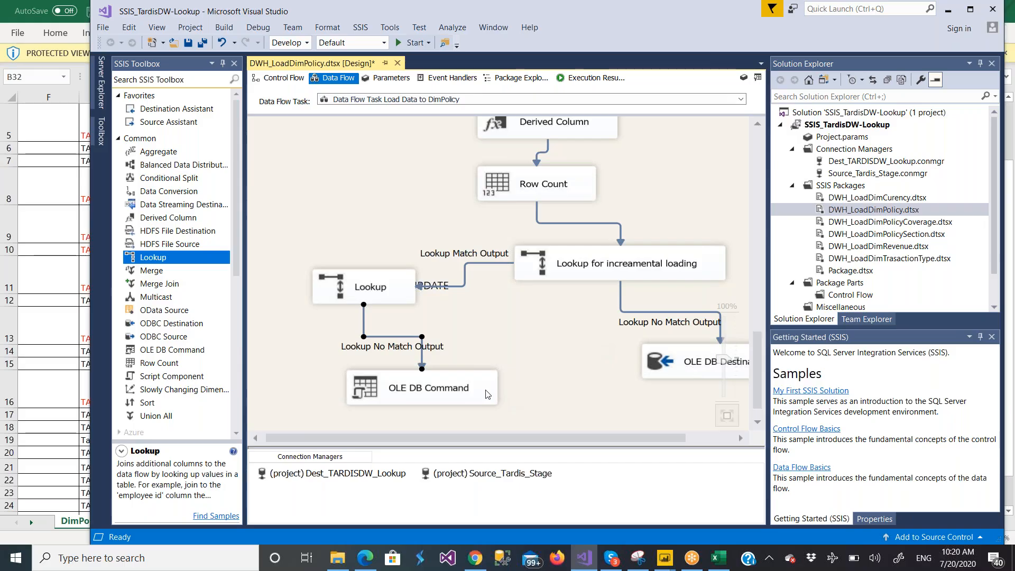
# - Save and test-run the DWH_LoadDimPolicy package, then end the debugging session and close its output log
pyautogui.click(188, 42)
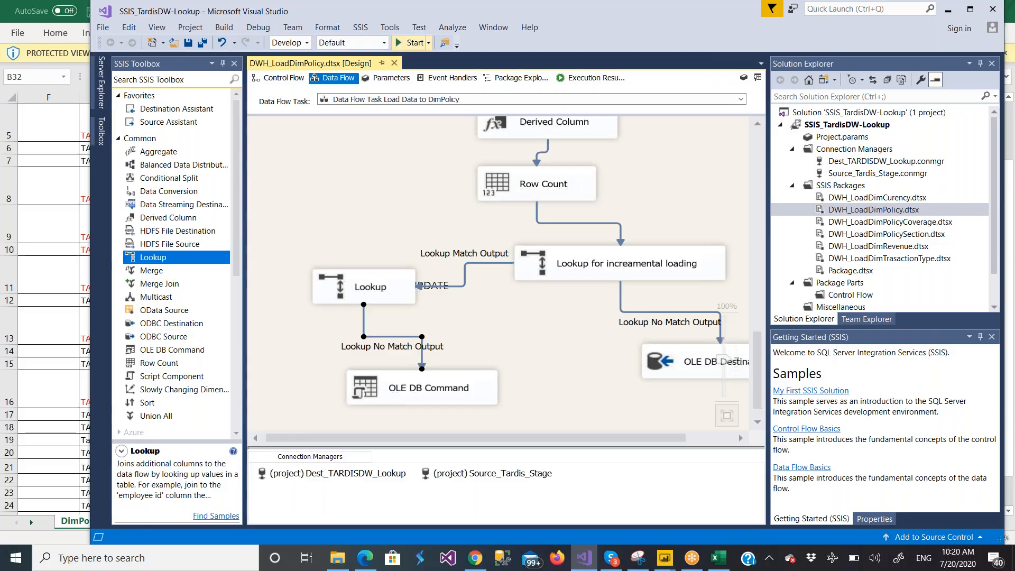
pyautogui.click(412, 42)
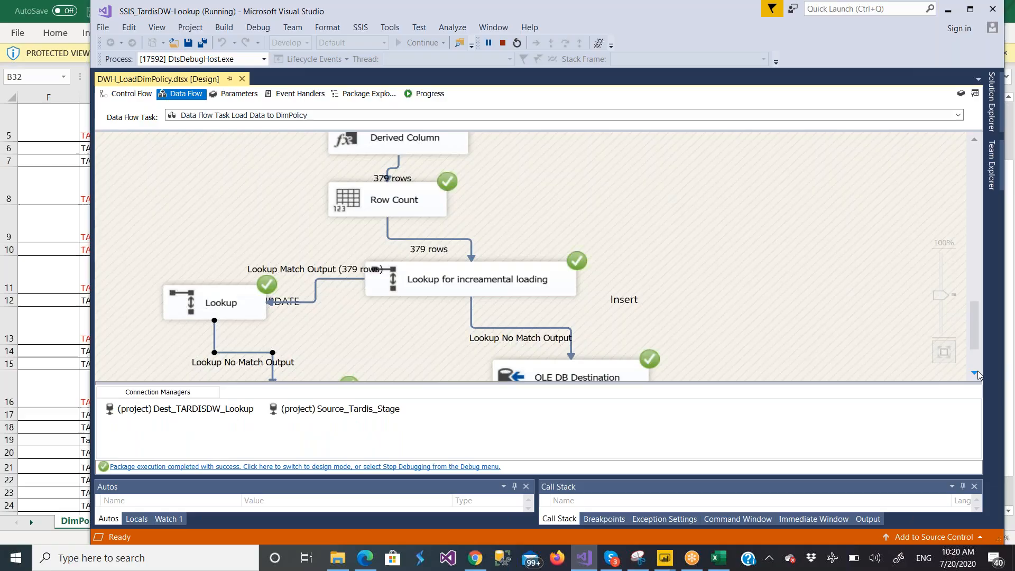
pyautogui.scroll(-3, 979, 370)
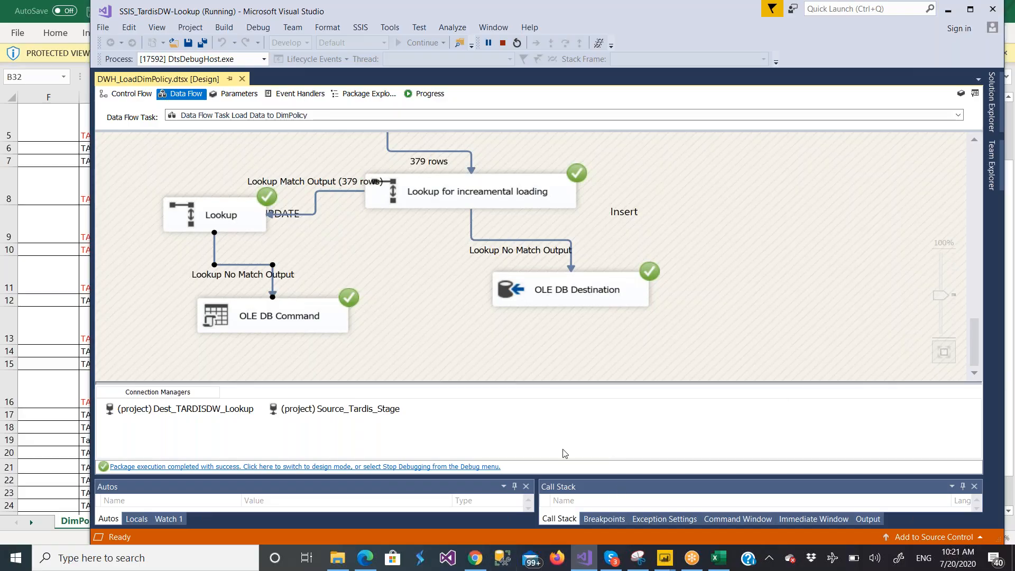
pyautogui.click(503, 43)
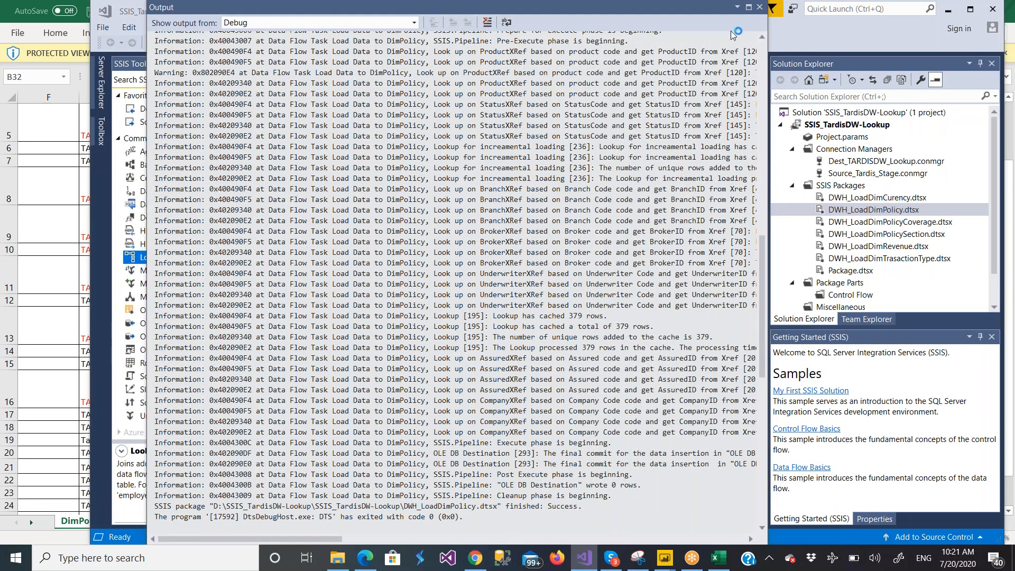
pyautogui.click(760, 7)
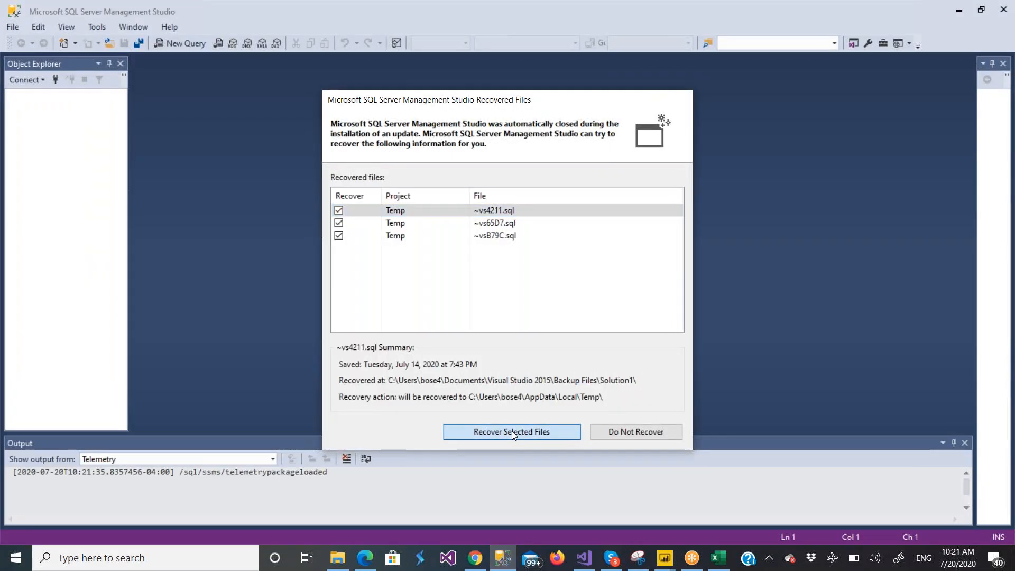
# - In SQL Server Management Studio, recover the three SQL files and connect to the database engine with Windows Authentication
pyautogui.click(512, 432)
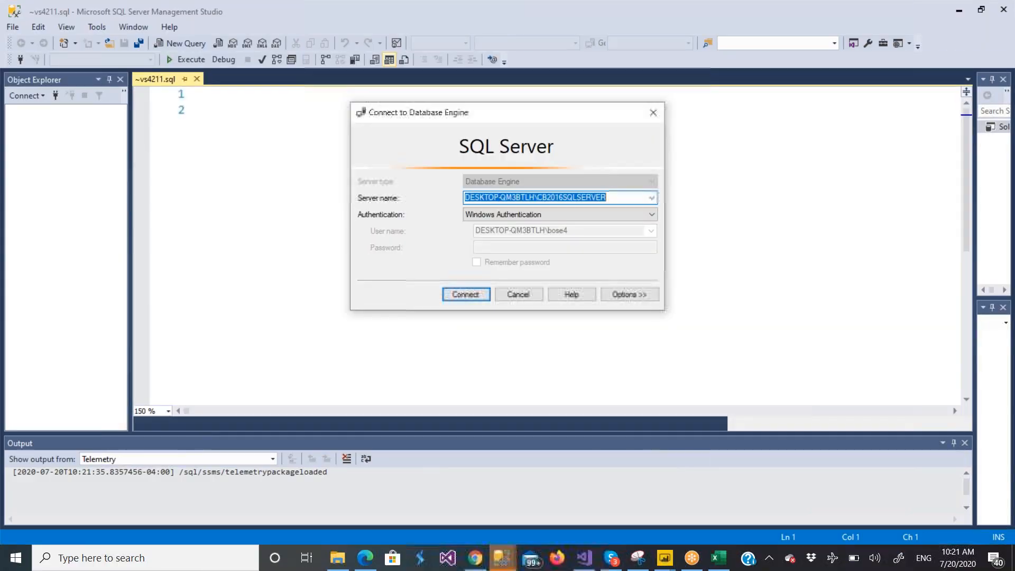
pyautogui.click(460, 296)
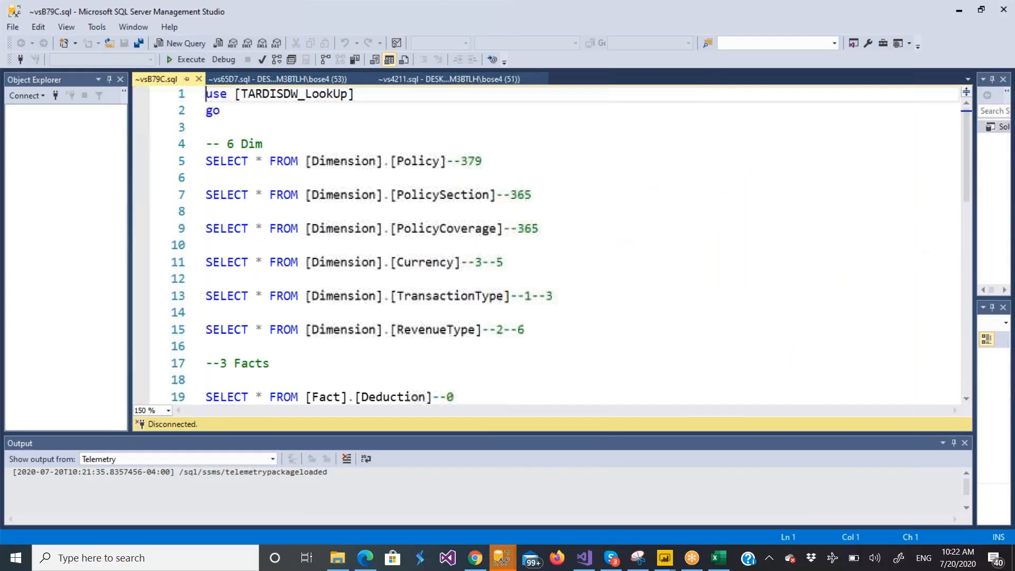
# - Connect Object Explorer to the CB2016SQLSERVER database engine with Windows Authentication
pyautogui.hotkey('shift', 'Up')
pyautogui.hotkey('shift', 'Up')
pyautogui.hotkey('shift', 'Up')
pyautogui.hotkey('shift', 'Up')
pyautogui.hotkey('shift', 'Up')
pyautogui.hotkey('shift', 'Up')
pyautogui.hotkey('shift', 'Up')
pyautogui.hotkey('shift', 'Up')
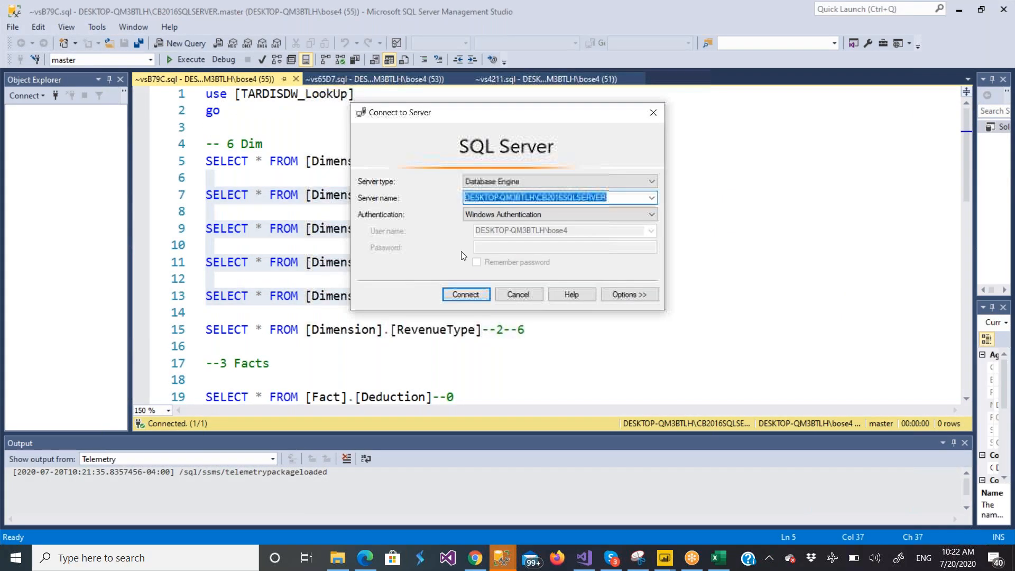
pyautogui.click(464, 295)
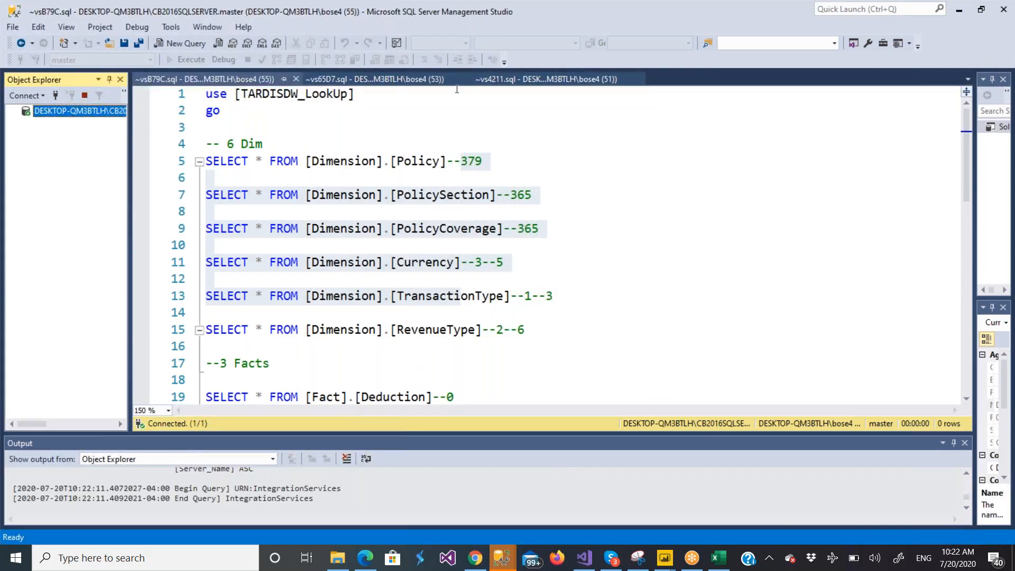
# - Check the recovered TARDIS Policy insert script, open a blank query window, and return to the TARDISDW_LookUp dimension queries
pyautogui.click(383, 78)
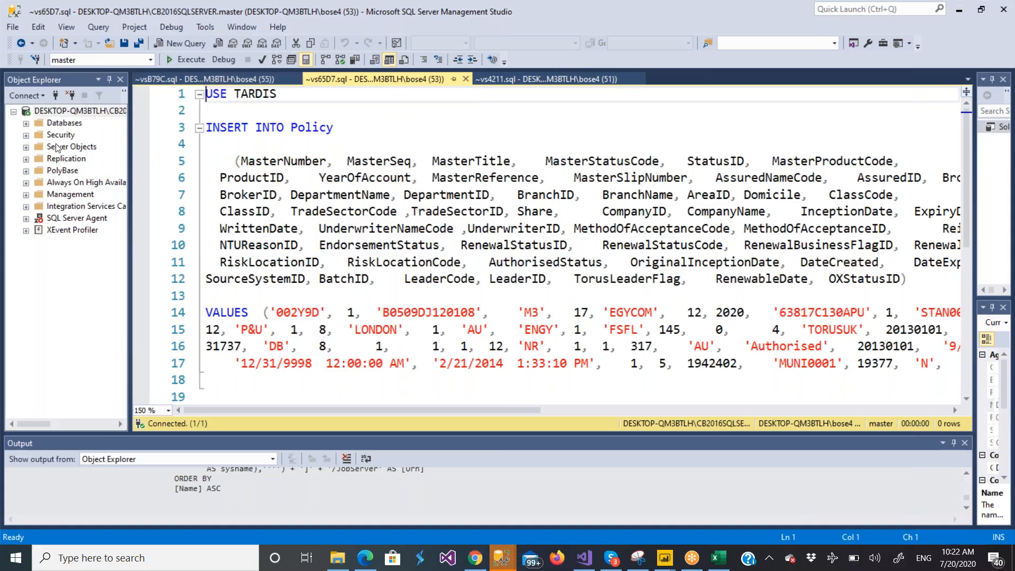
pyautogui.click(214, 77)
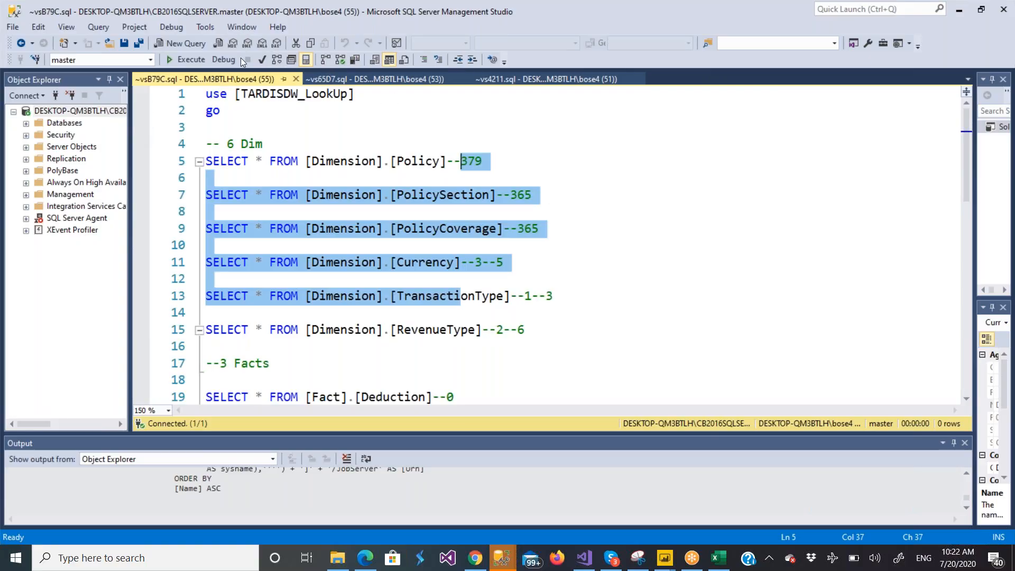
pyautogui.click(186, 42)
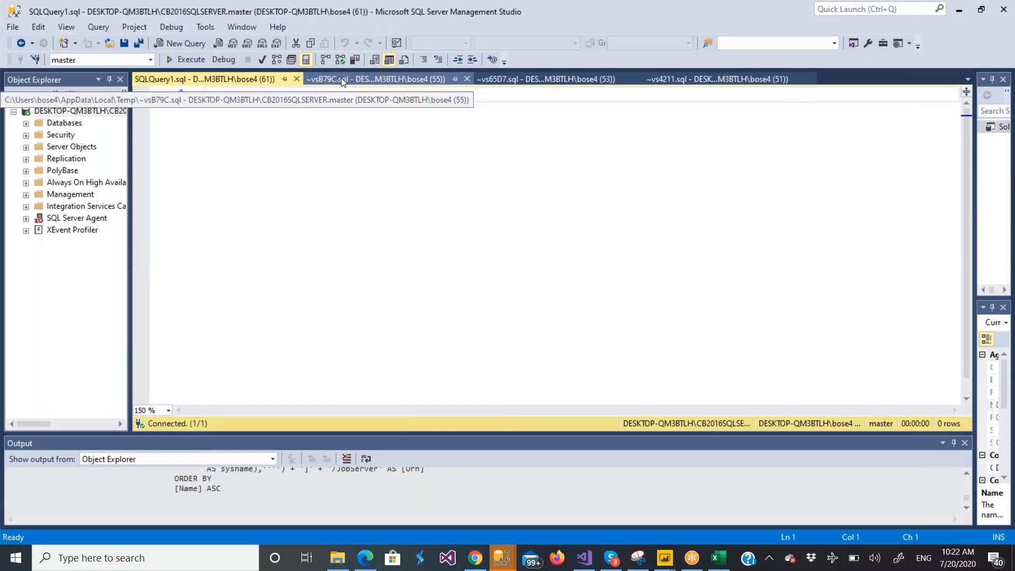
pyautogui.click(341, 78)
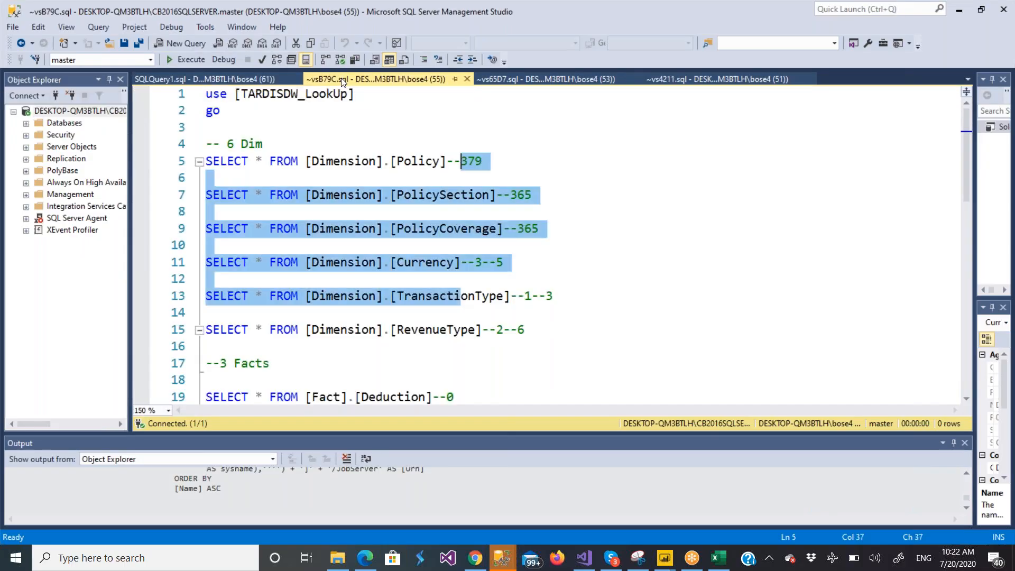
# - Execute only the "use [TARDISDW_LookUp]" and "go" lines to make that database current
pyautogui.click(472, 123)
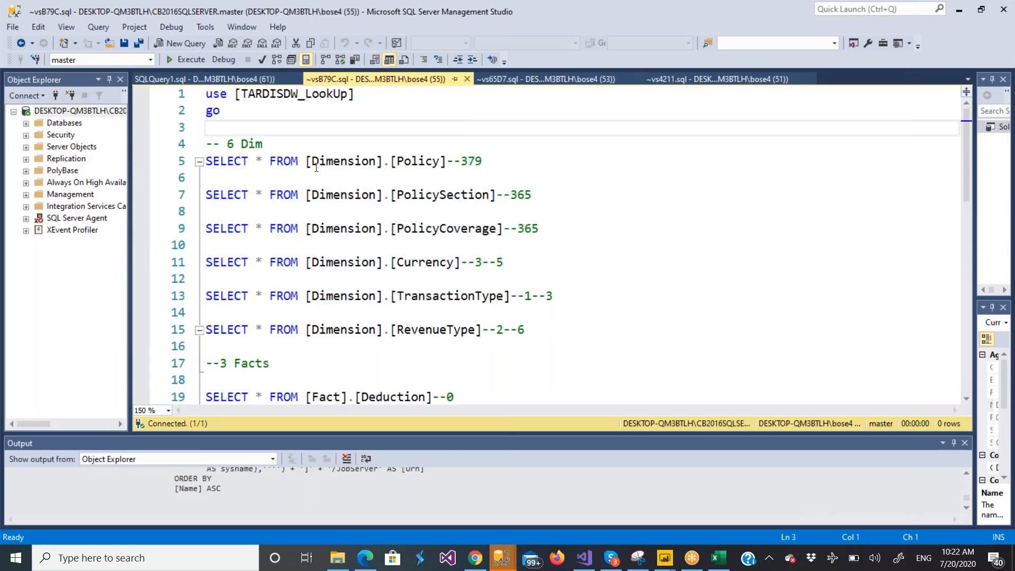
pyautogui.click(208, 160)
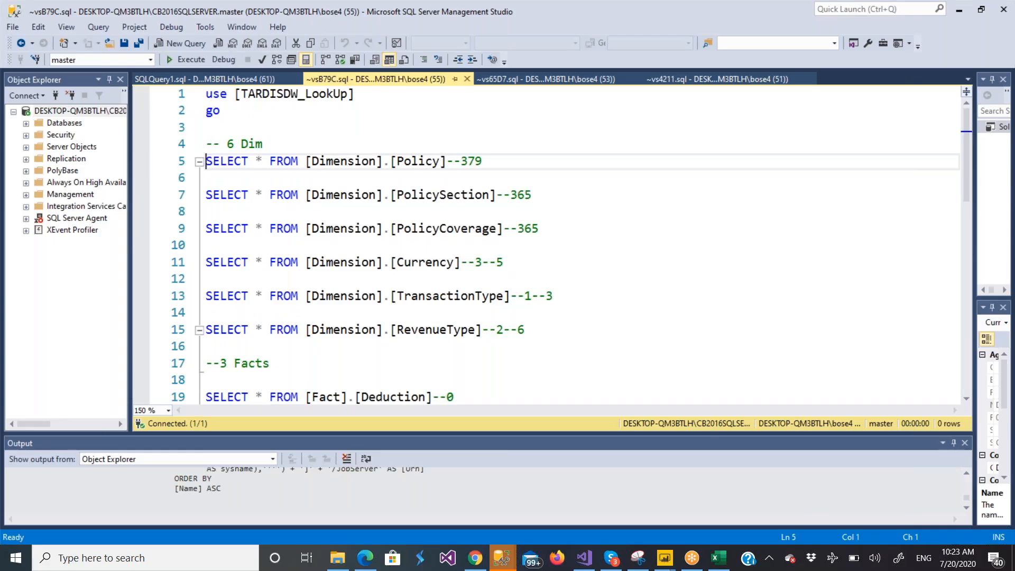
pyautogui.moveTo(206, 93); pyautogui.dragTo(290, 115)
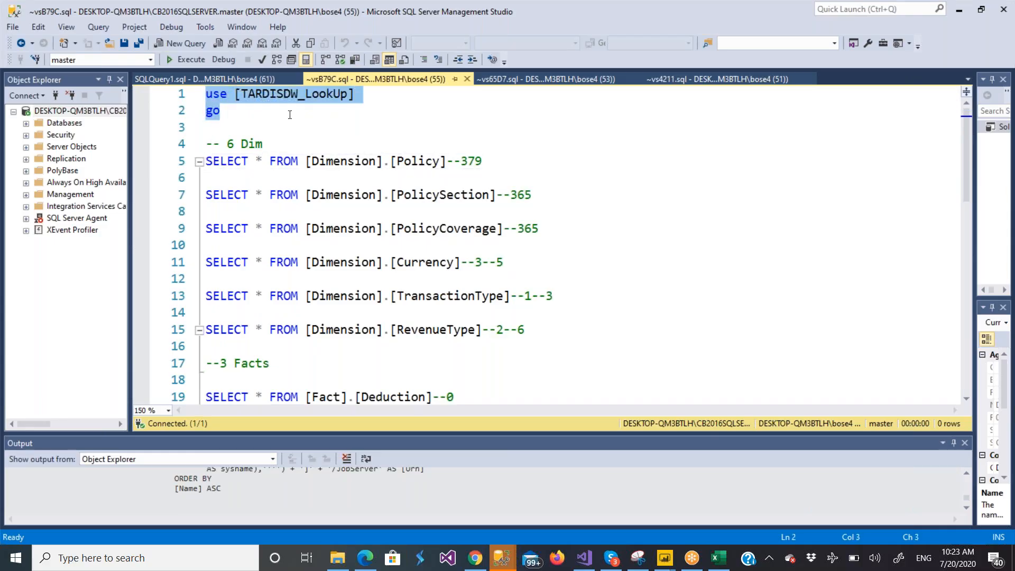
pyautogui.click(179, 58)
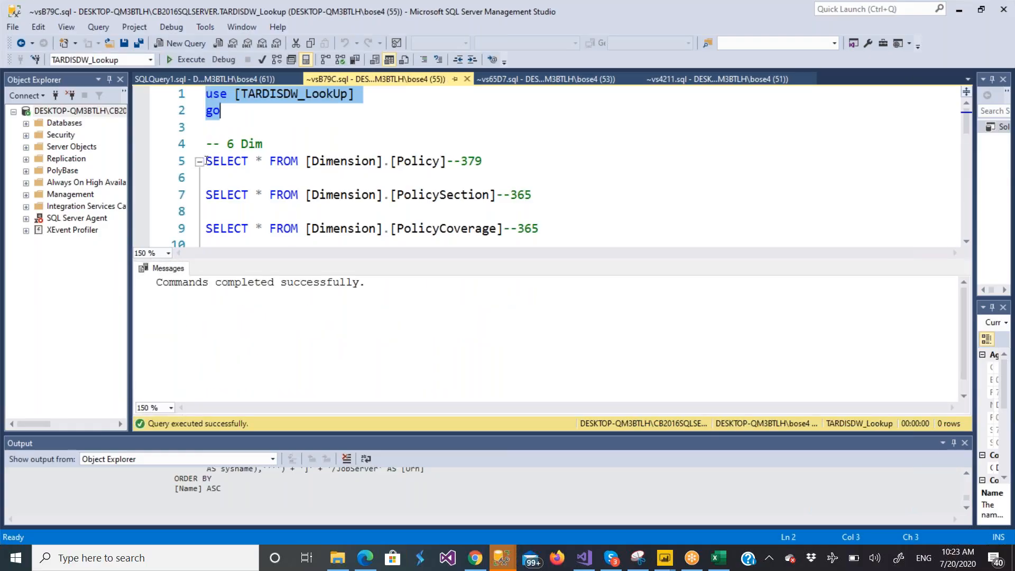
# - Run only the SELECT statement for the [Dimension].[Policy] table, excluding its trailing row-count comment
pyautogui.moveTo(206, 161); pyautogui.dragTo(454, 164)
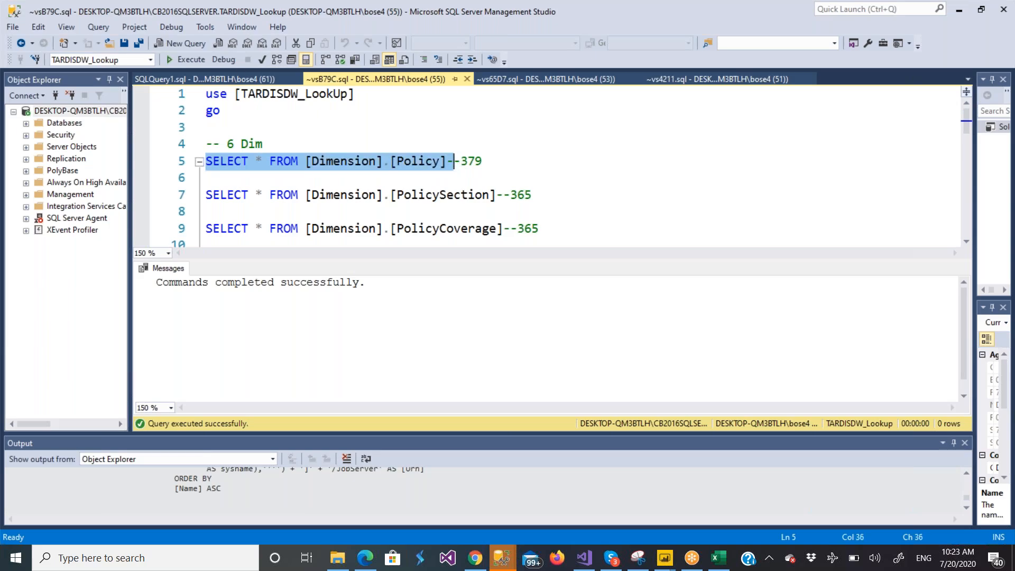
pyautogui.click(196, 60)
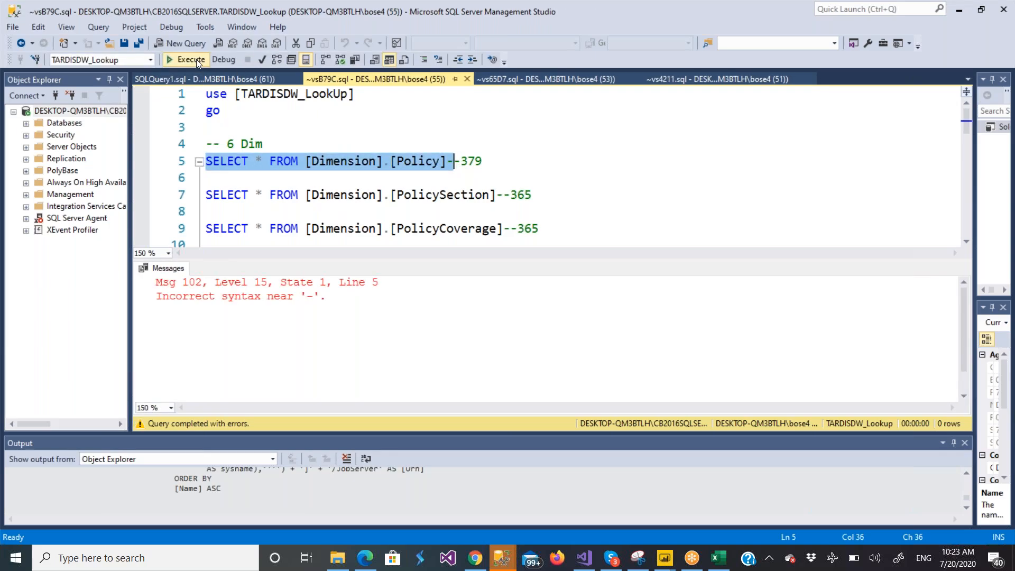
pyautogui.click(581, 124)
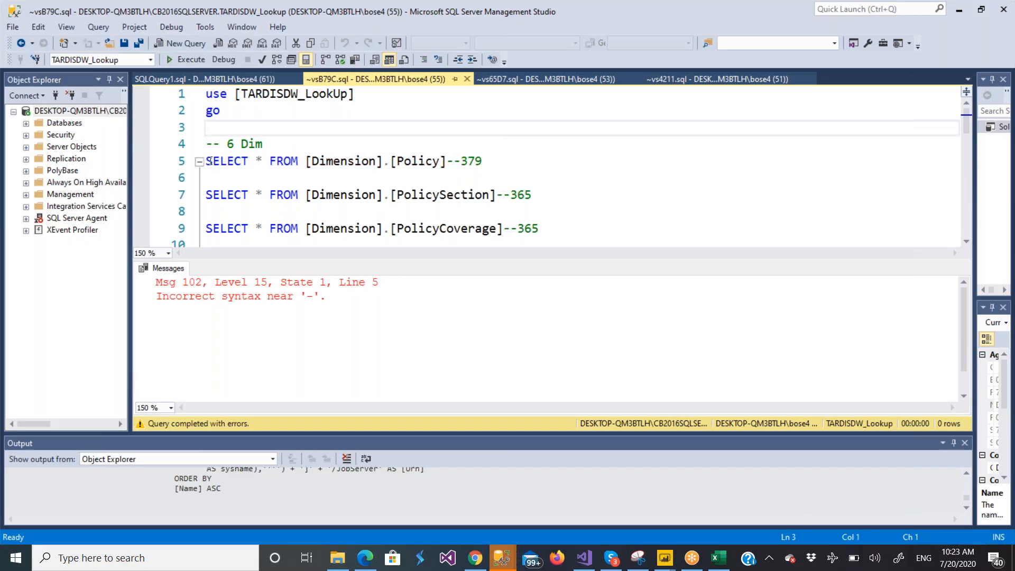
pyautogui.moveTo(207, 161); pyautogui.dragTo(448, 167)
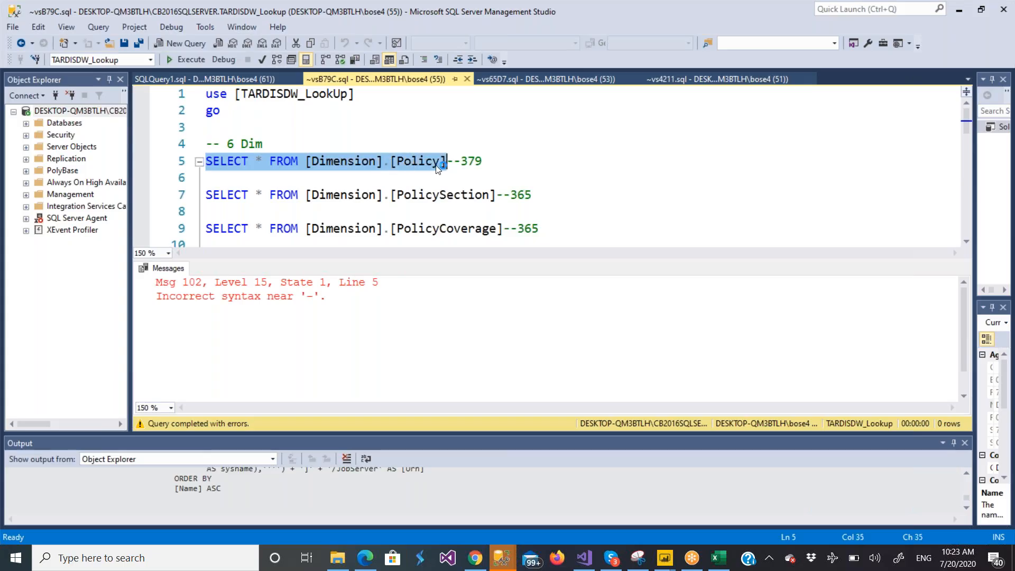
pyautogui.click(192, 60)
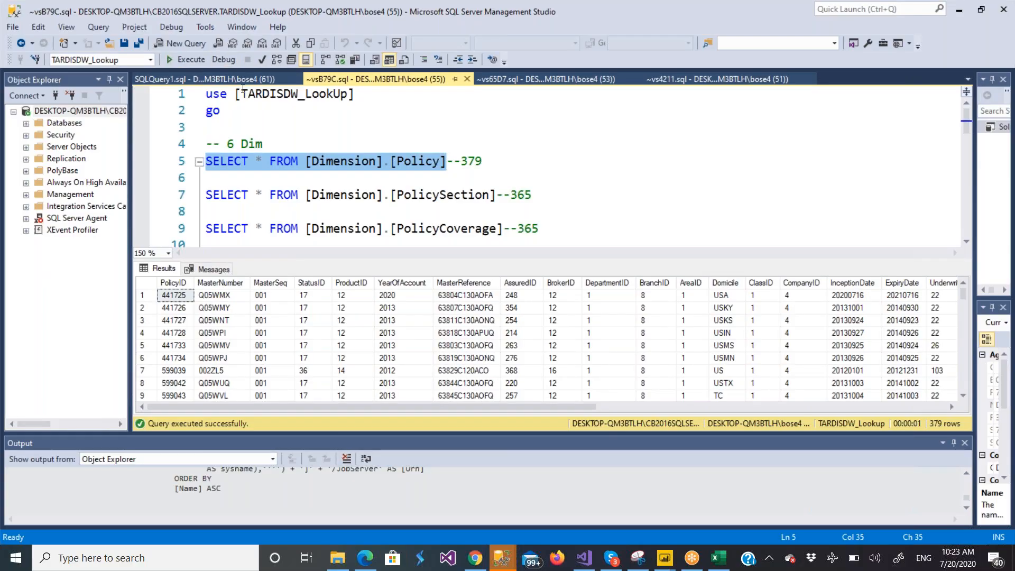
# - Start a where clause under the Policy query with MasterNumber =', pasting the first result row's MasterNumber together with its column header
pyautogui.click(454, 172)
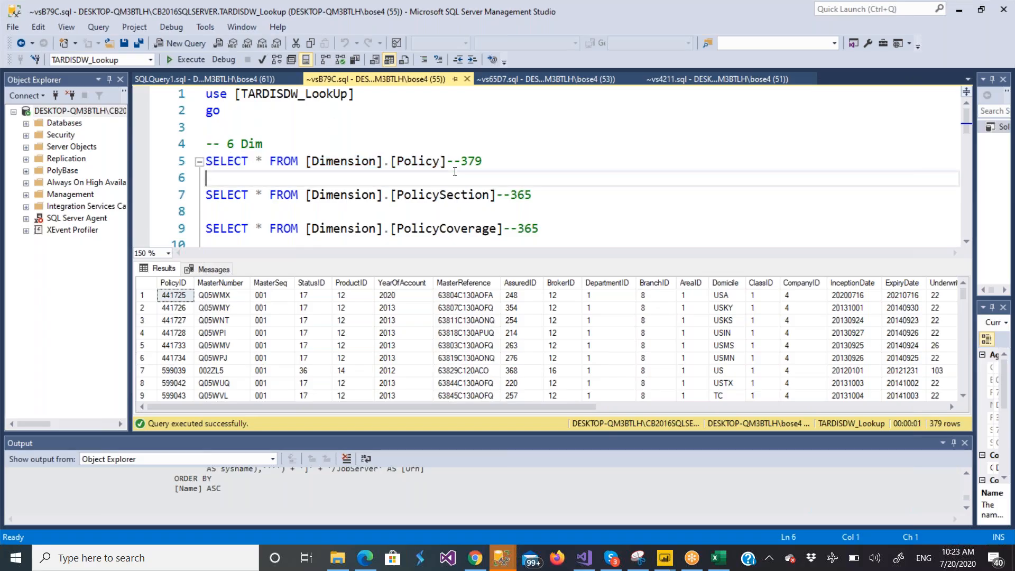
pyautogui.write('where')
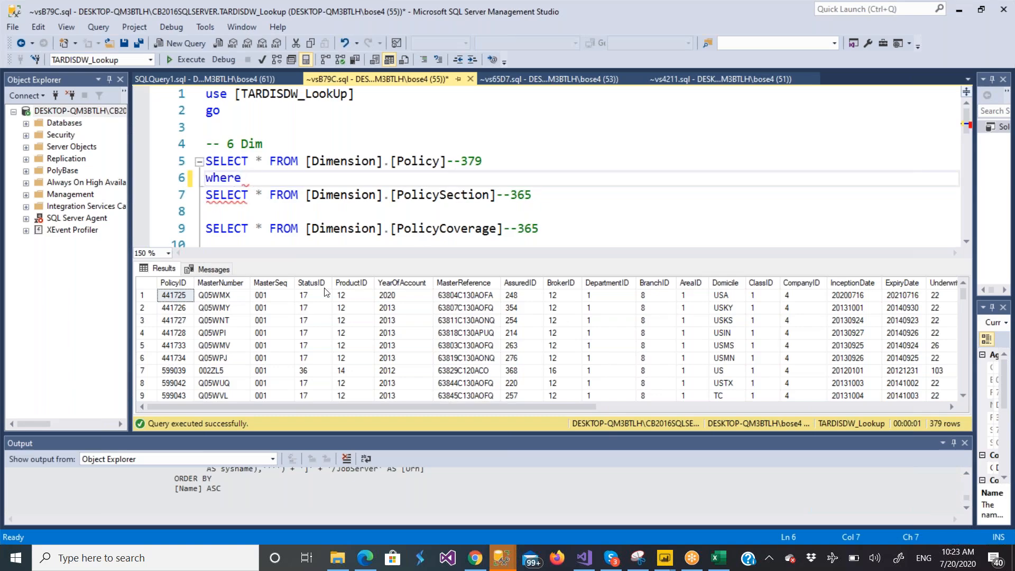
pyautogui.click(215, 296)
pyautogui.rightClick(215, 296)
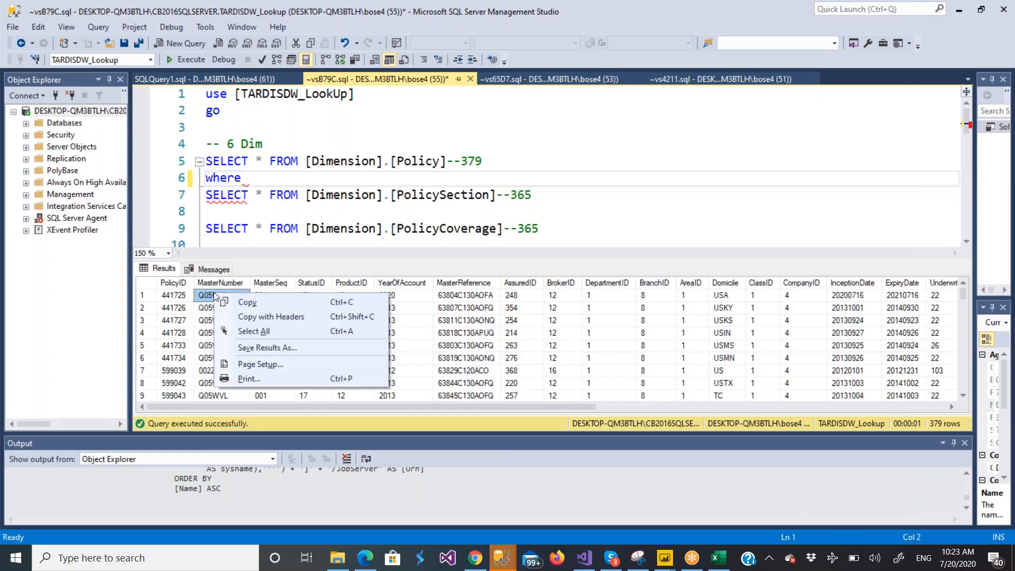
pyautogui.click(246, 318)
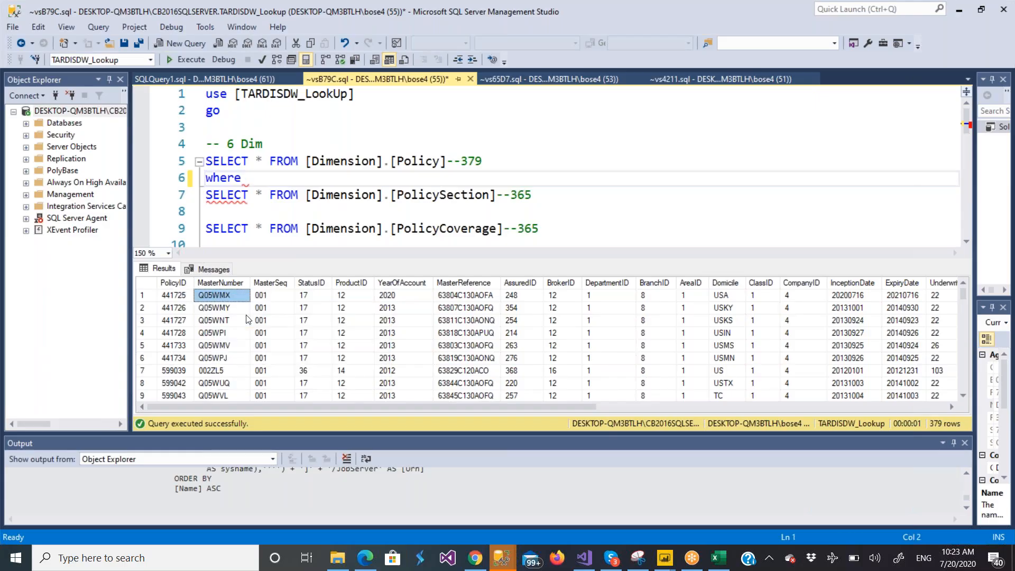
pyautogui.click(260, 182)
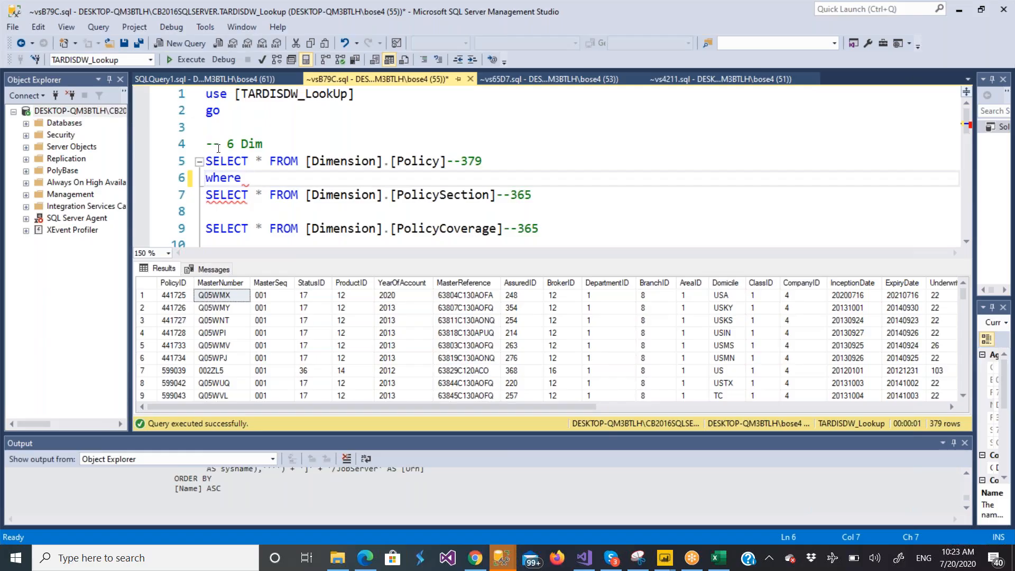
pyautogui.hotkey('ctrl', 'v')
pyautogui.click(344, 178)
pyautogui.write("='")
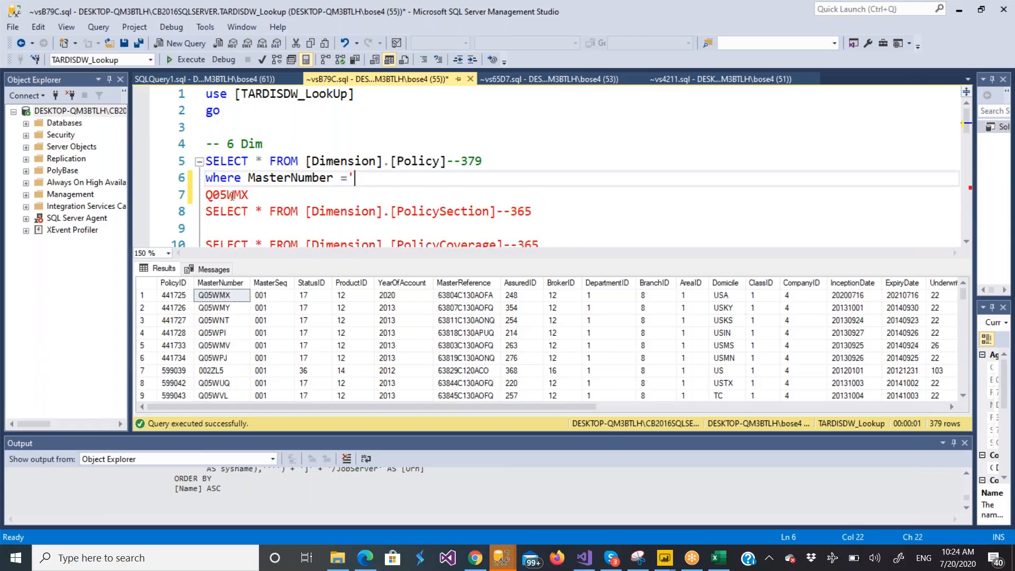
# - Move the pasted MasterNumber value into the quotes of the where condition, close the quote and add "and"
pyautogui.moveTo(206, 197); pyautogui.dragTo(247, 190)
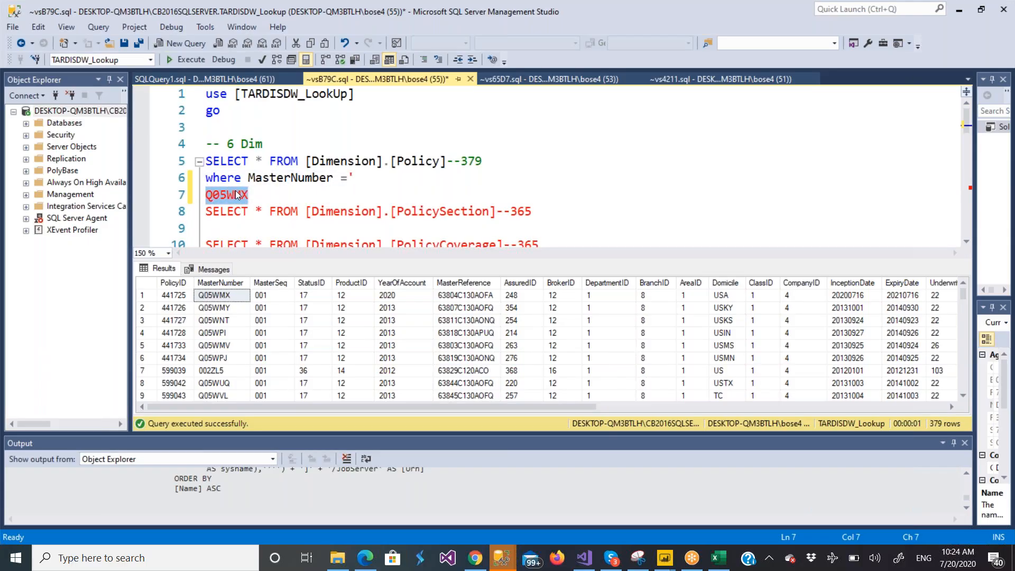
pyautogui.rightClick(238, 196)
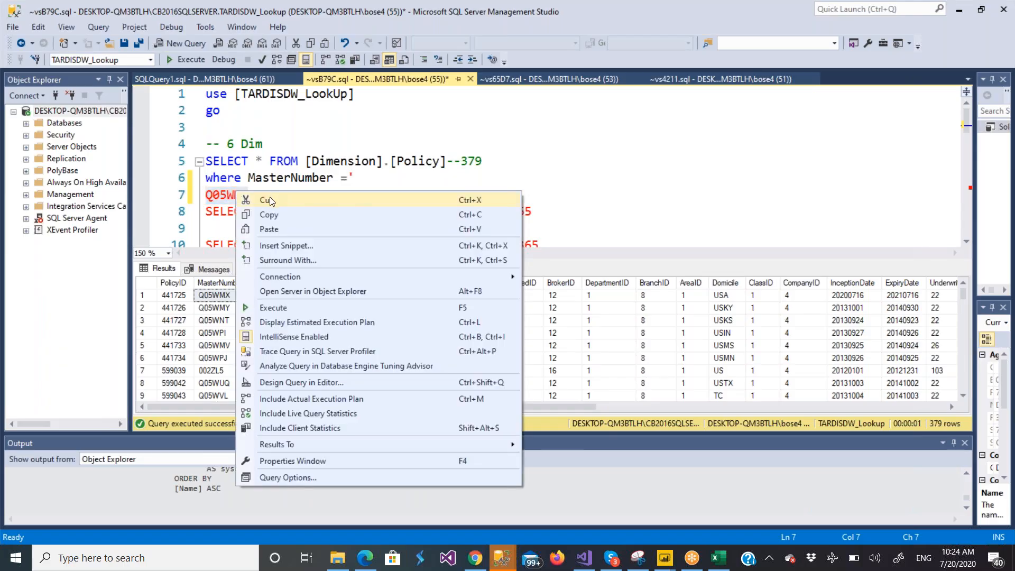
pyautogui.click(270, 196)
pyautogui.click(360, 173)
pyautogui.hotkey('ctrl', 'v')
pyautogui.write("' and")
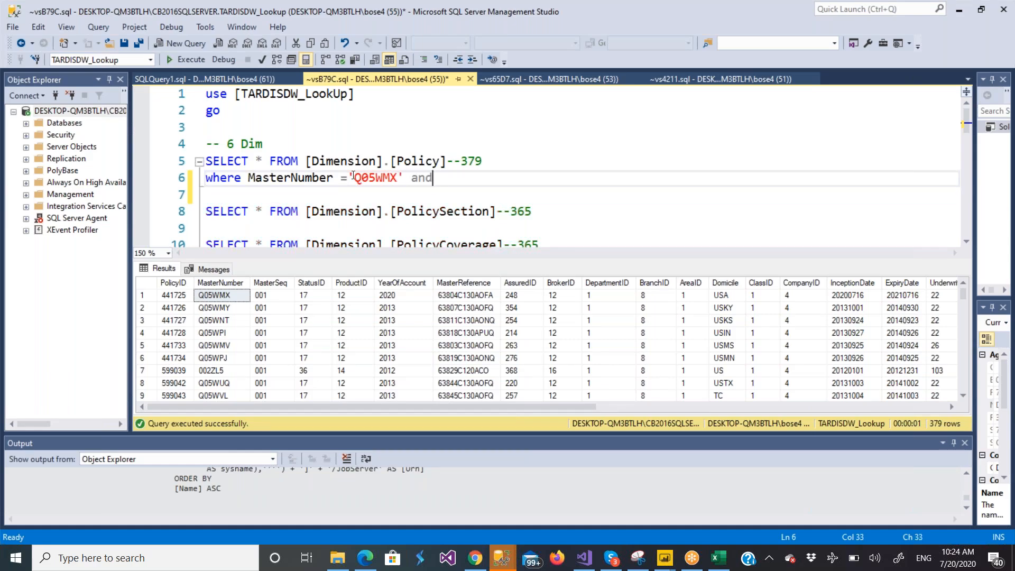
# - Copy the first result row's MasterSeq with its header and paste it after "and" in the where clause
pyautogui.click(265, 295)
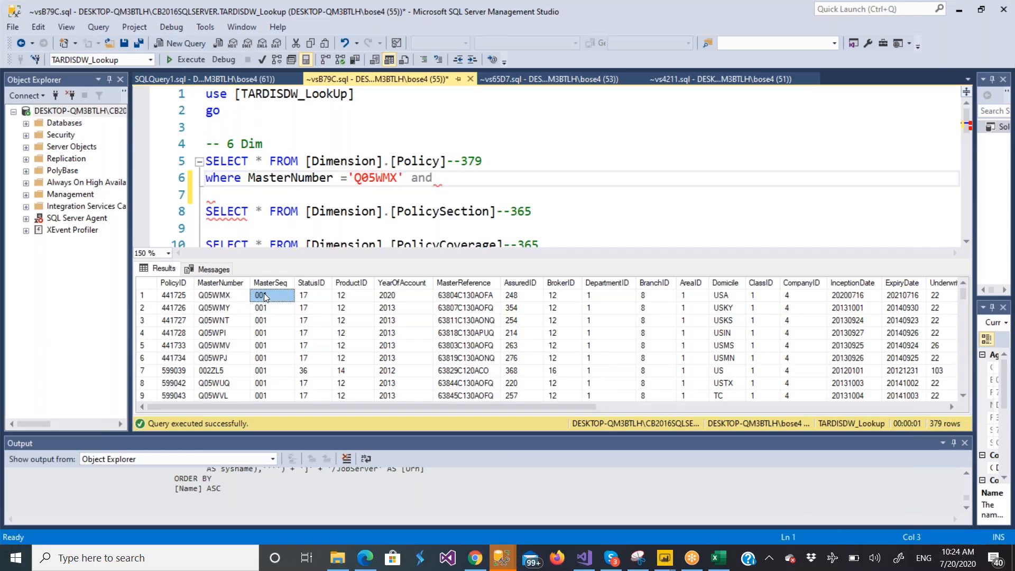
pyautogui.rightClick(264, 297)
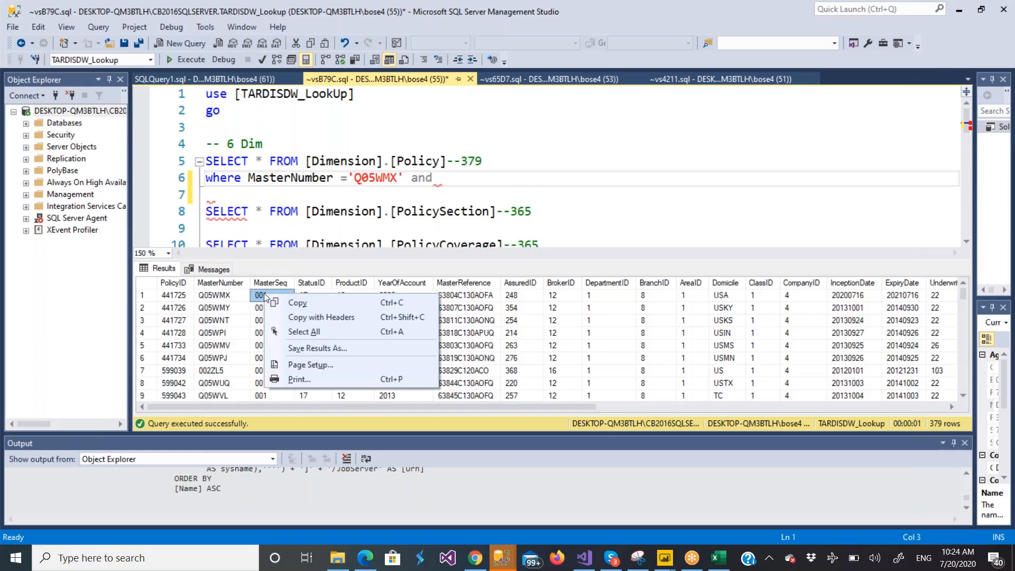
pyautogui.click(298, 303)
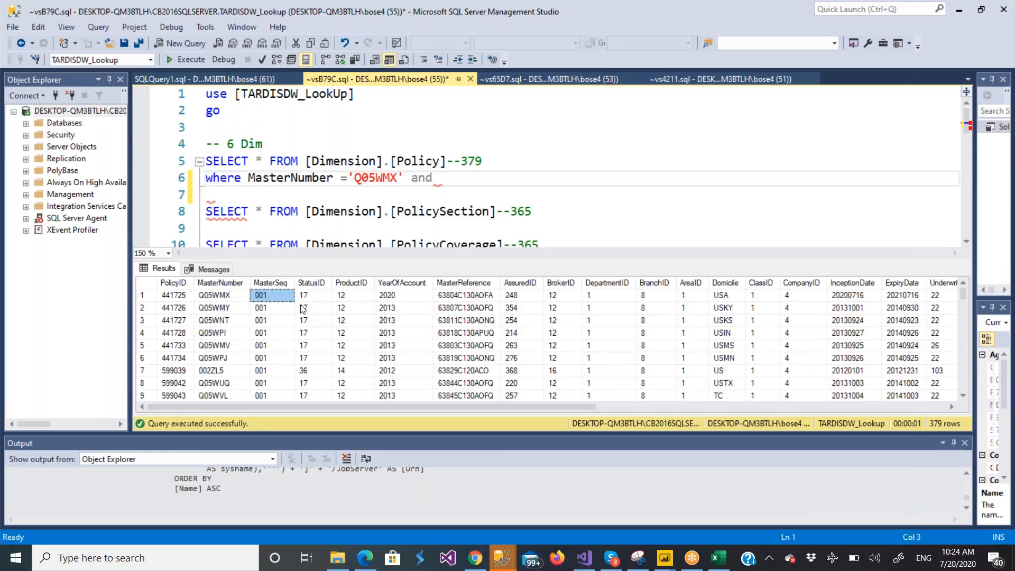
pyautogui.rightClick(274, 293)
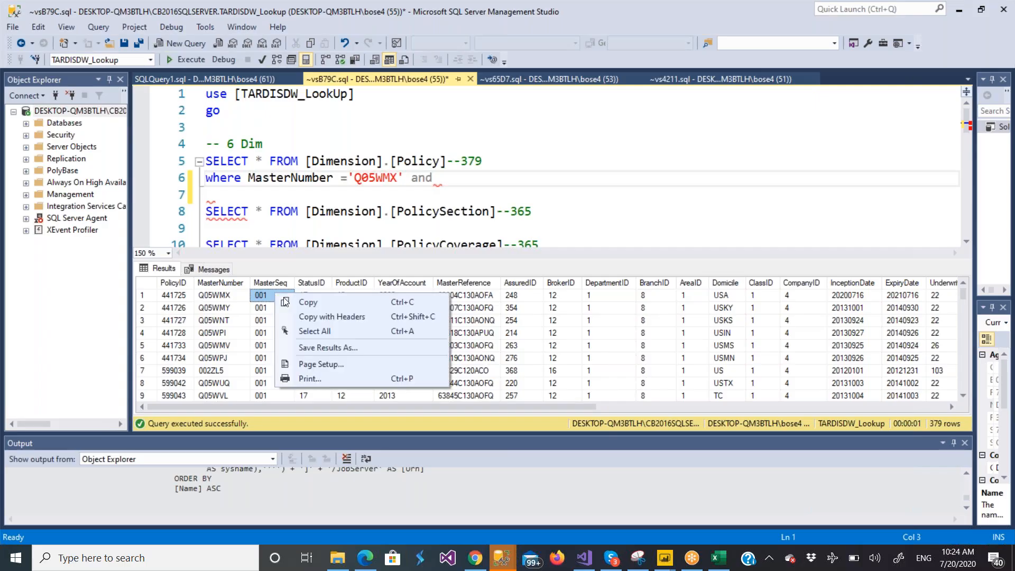
pyautogui.click(303, 321)
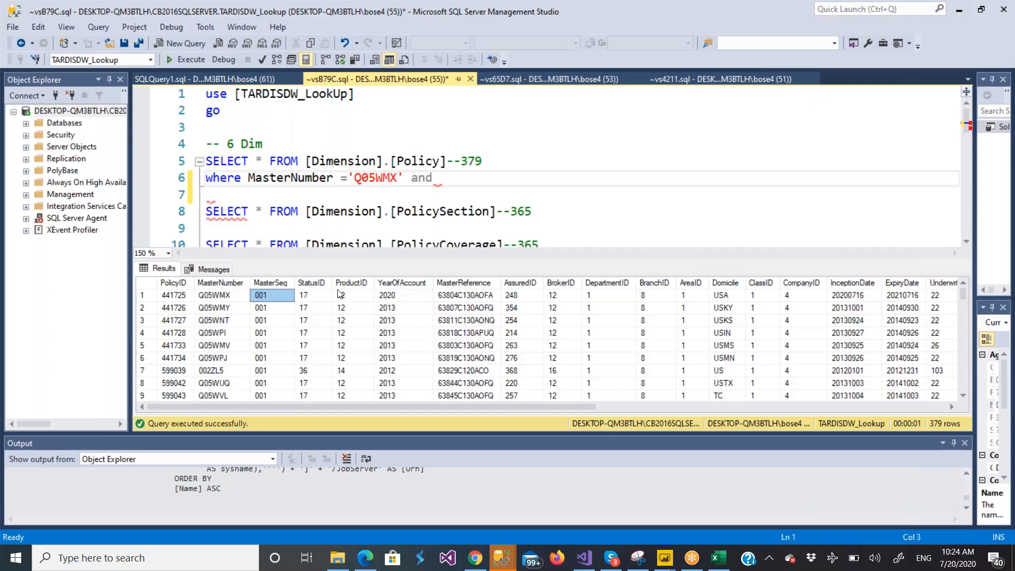
pyautogui.click(450, 185)
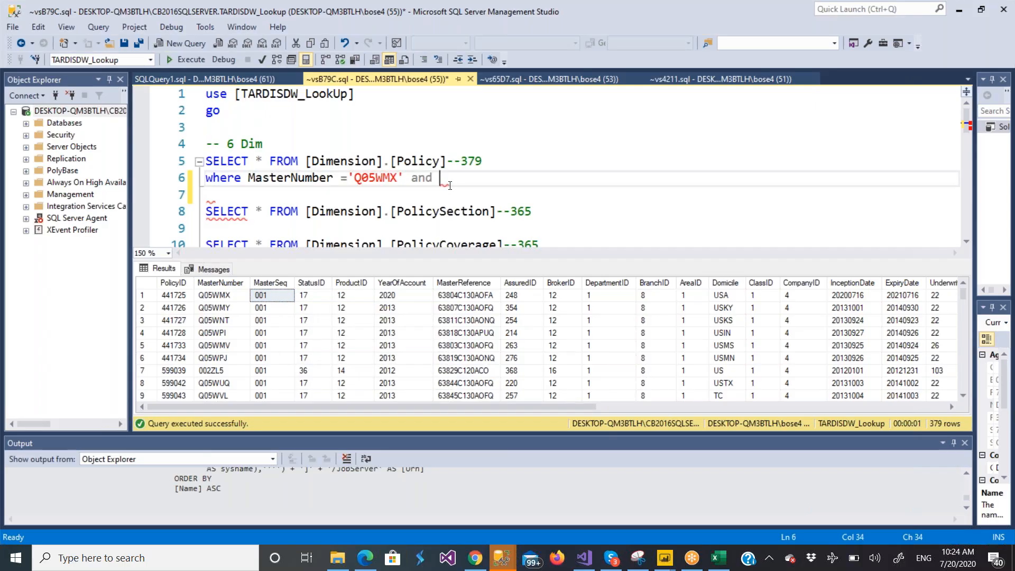
pyautogui.hotkey('ctrl', 'v')
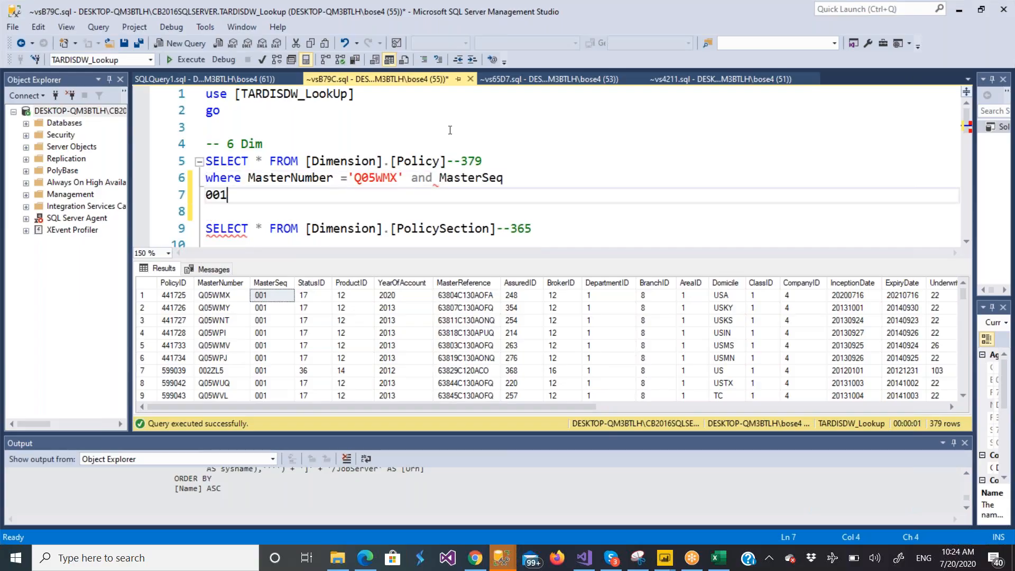
# - Complete the second condition as MasterSeq = '001' and remove the leftover 001 from the line below
pyautogui.click(523, 175)
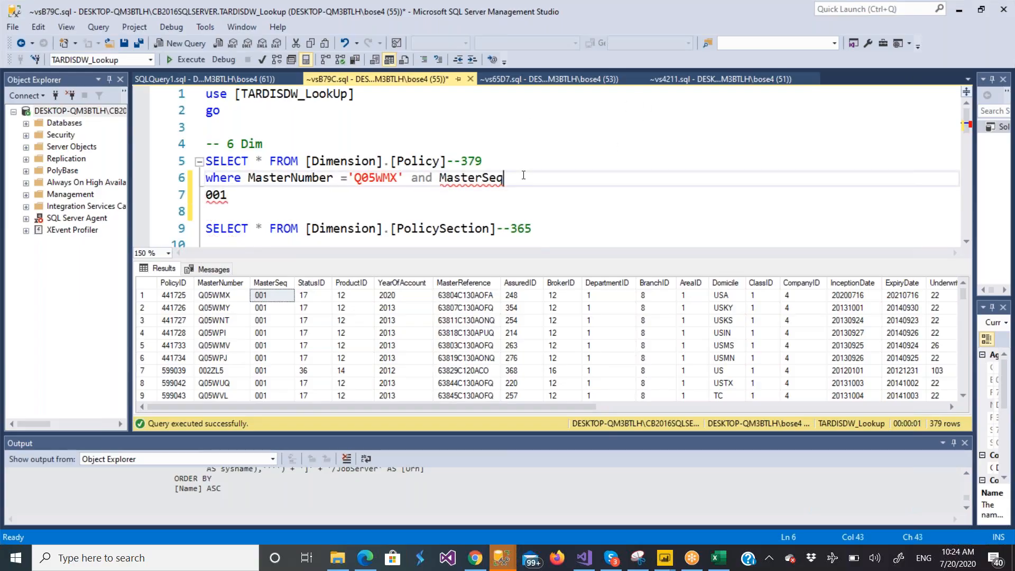
pyautogui.write("= '001'")
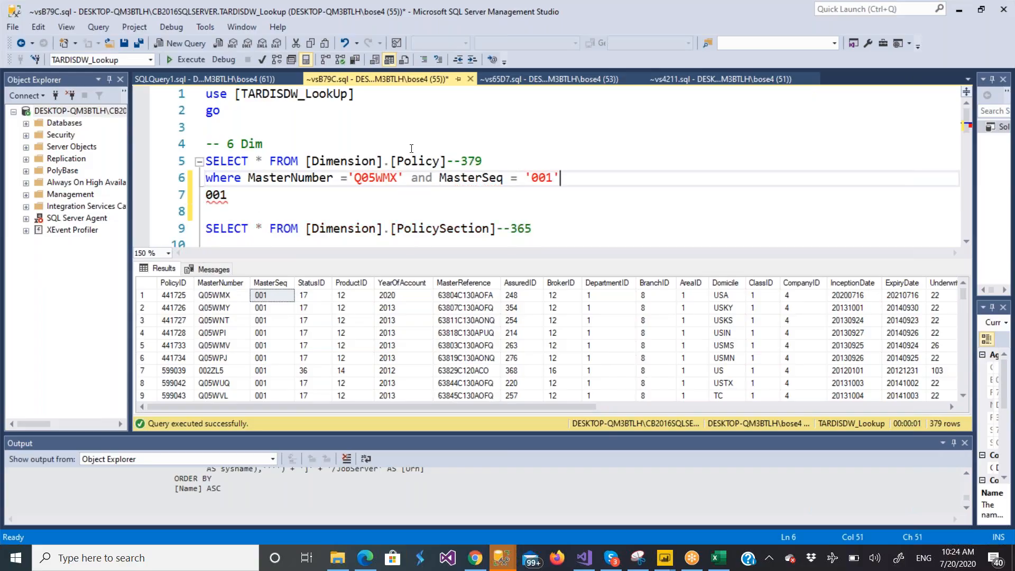
pyautogui.click(229, 199)
pyautogui.press('BackSpace')
pyautogui.press('BackSpace')
pyautogui.press('BackSpace')
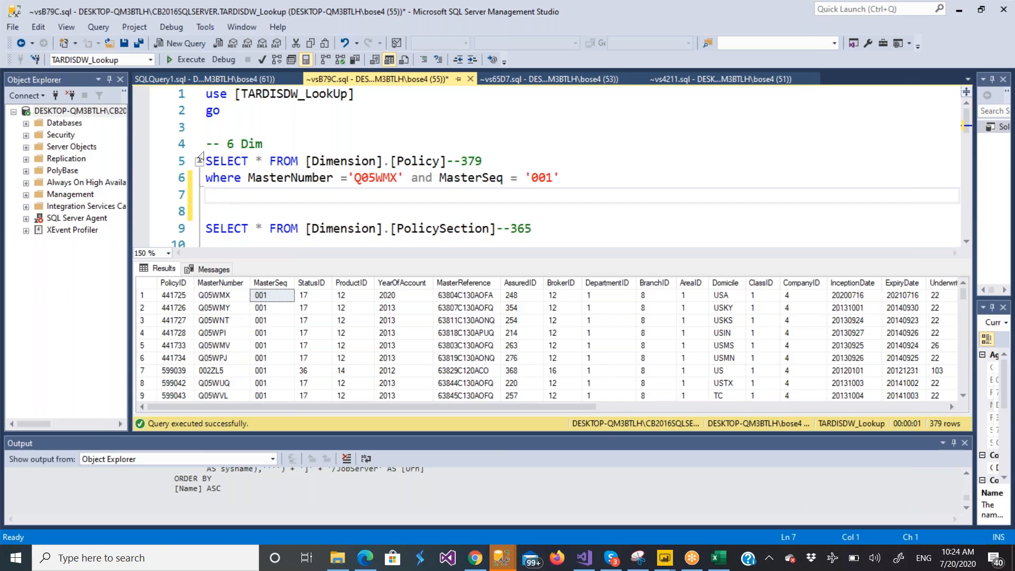
# - Remove the trailing --379 comment from the Dimension.Policy select line so the where clause follows the table name directly
pyautogui.press('Up')
pyautogui.press('Up')
pyautogui.press('Up')
pyautogui.click(208, 160)
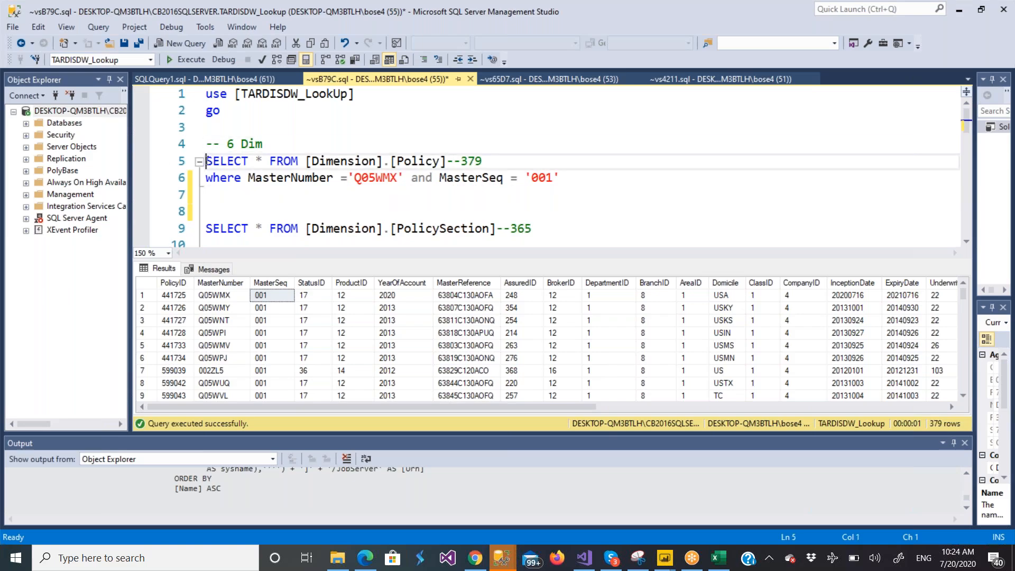
pyautogui.moveTo(227, 161); pyautogui.dragTo(483, 163)
pyautogui.click(467, 201)
pyautogui.click(483, 163)
pyautogui.press('BackSpace')
pyautogui.press('BackSpace')
pyautogui.press('BackSpace')
pyautogui.press('BackSpace')
pyautogui.press('BackSpace')
# - Run only the Dimension.Policy select statement together with its MasterNumber and MasterSeq where clause
pyautogui.click(208, 162)
pyautogui.moveTo(207, 160); pyautogui.dragTo(341, 161)
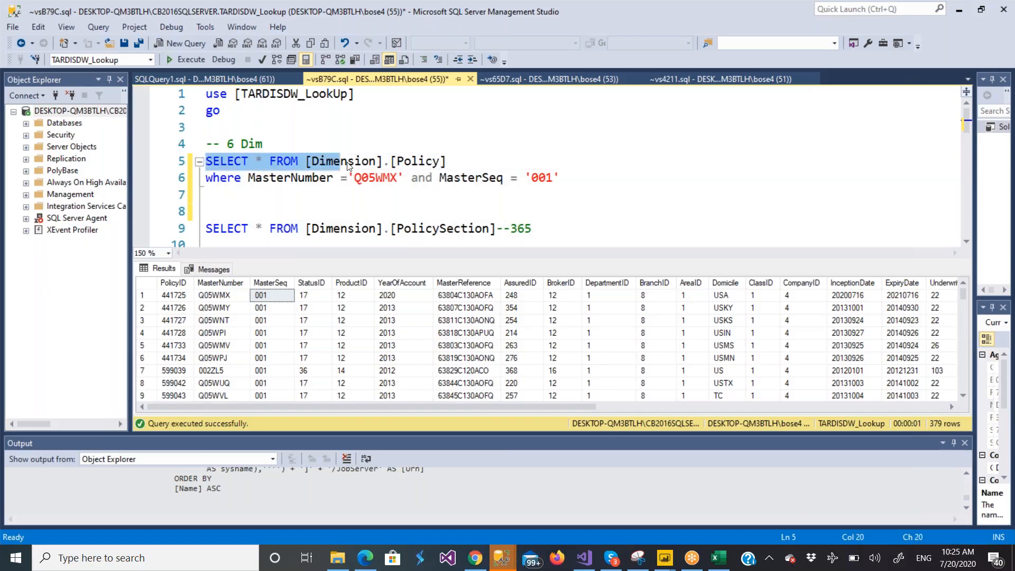
pyautogui.click(455, 199)
pyautogui.moveTo(208, 161); pyautogui.dragTo(560, 180)
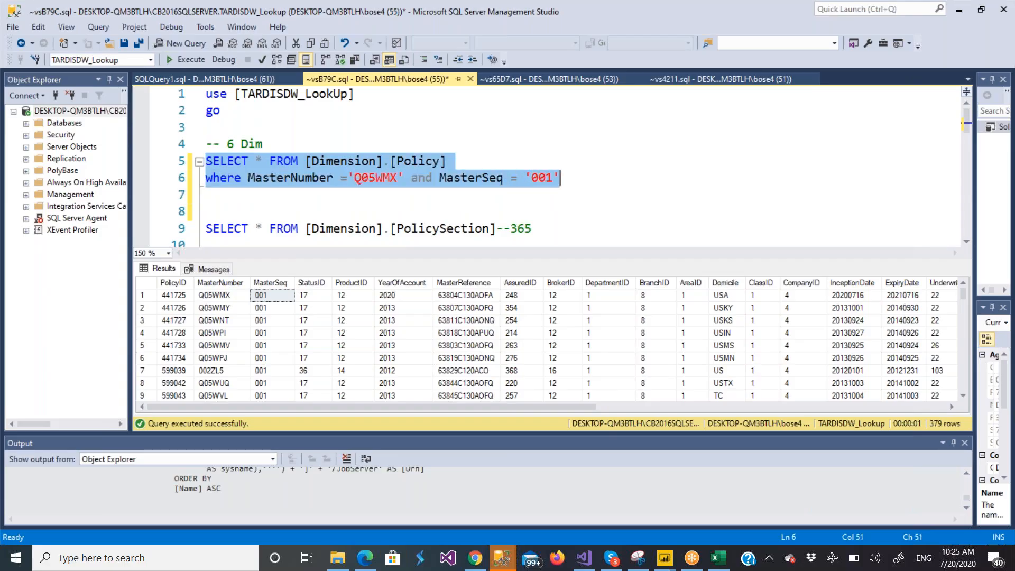
pyautogui.click(189, 60)
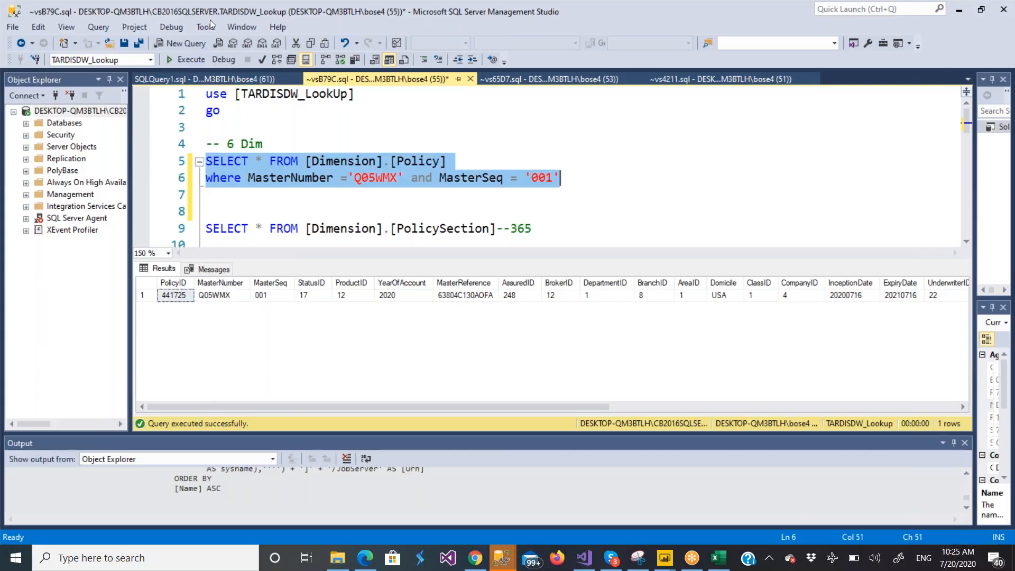
# - Open a new query, write "use tardis" and "go" on separate lines, and execute it to switch the database
pyautogui.click(183, 42)
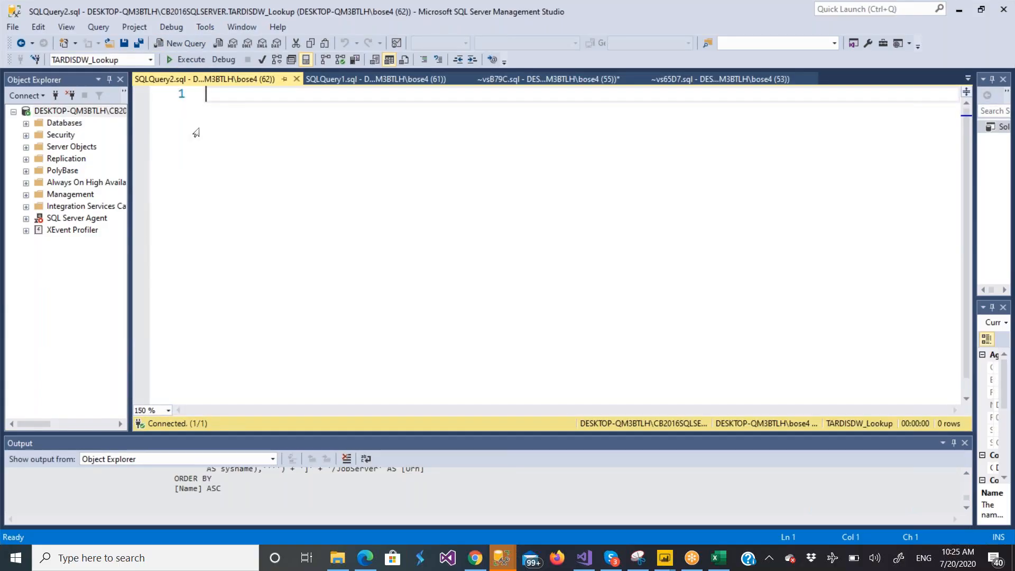
pyautogui.write('used')
pyautogui.press('BackSpace')
pyautogui.write('tar')
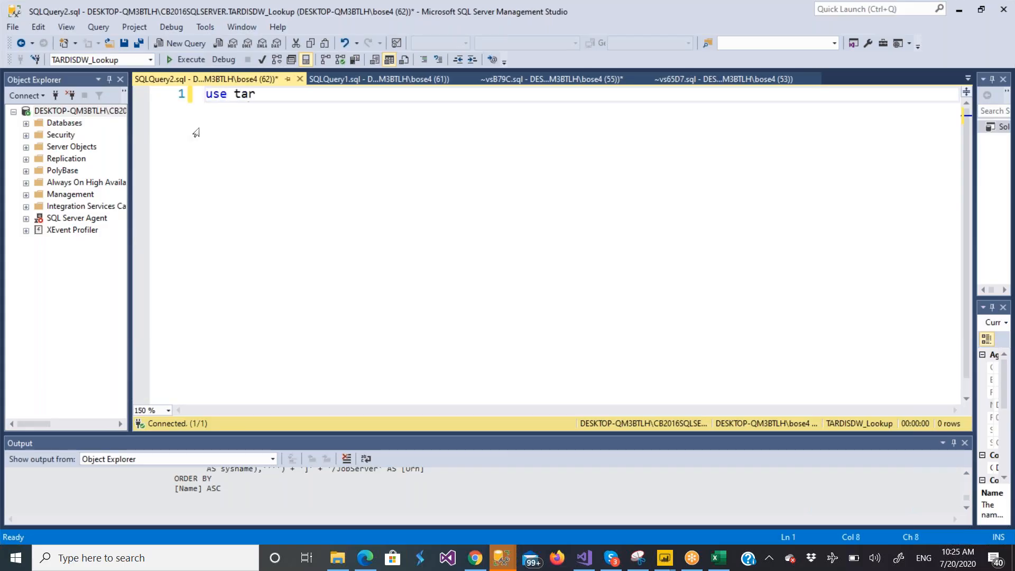
pyautogui.write('dis')
pyautogui.press('Return')
pyautogui.write('go')
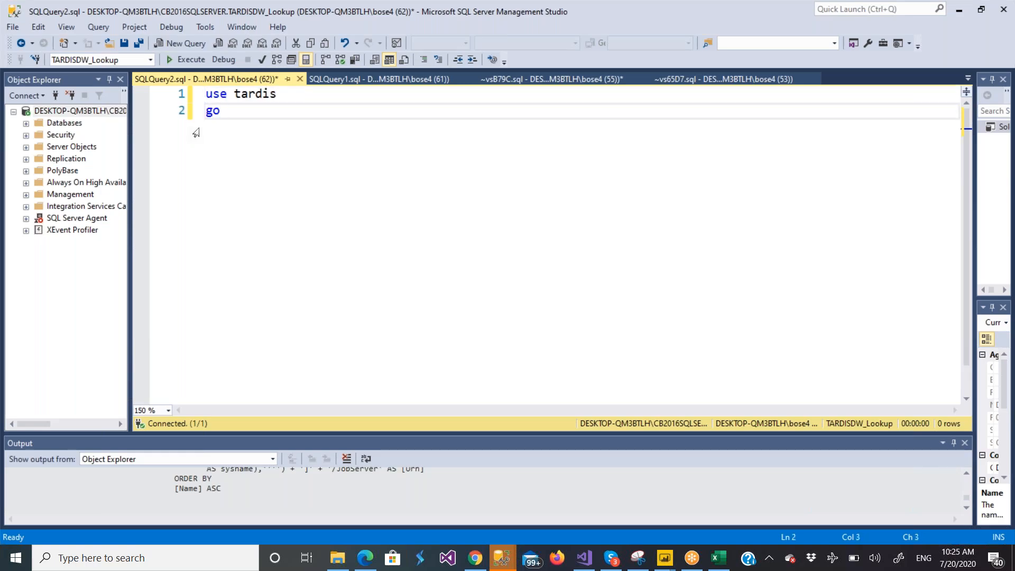
pyautogui.click(185, 59)
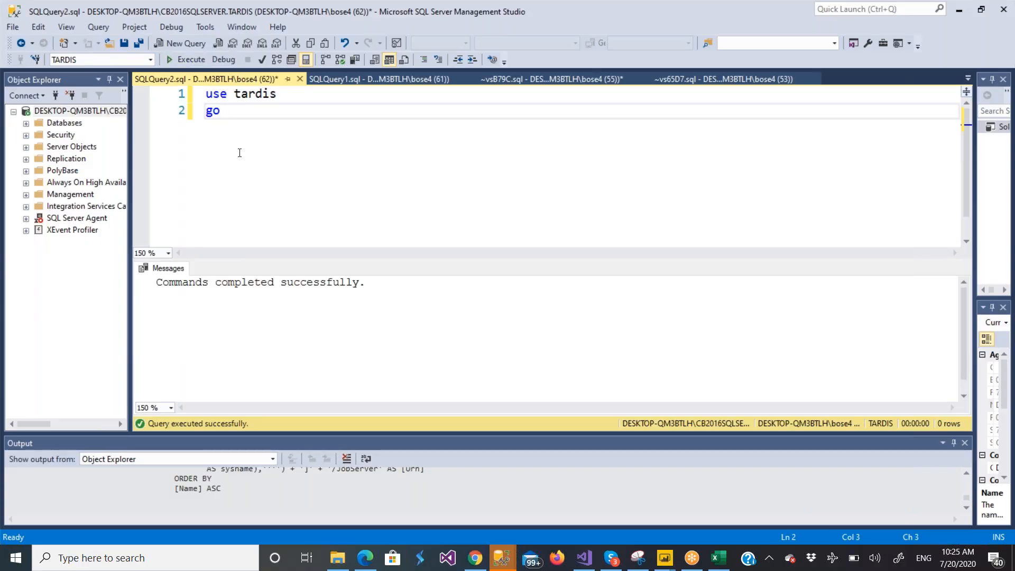
# - Below the go line, write an update statement on policy that sets domicile = 'abc'
pyautogui.press('Return')
pyautogui.press('Return')
pyautogui.press('Return')
pyautogui.write('update')
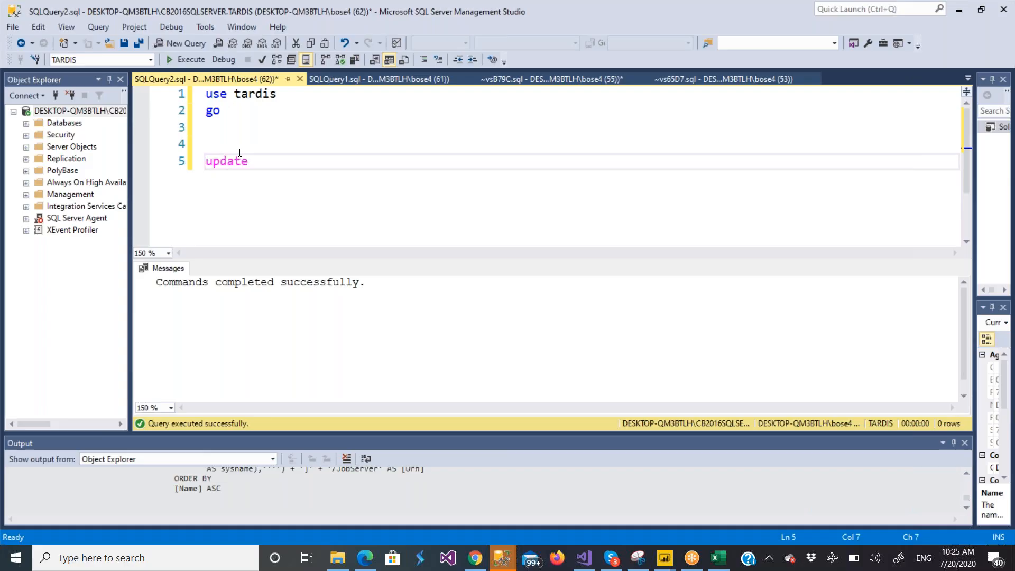
pyautogui.write(' policy')
pyautogui.press('Return')
pyautogui.write('set')
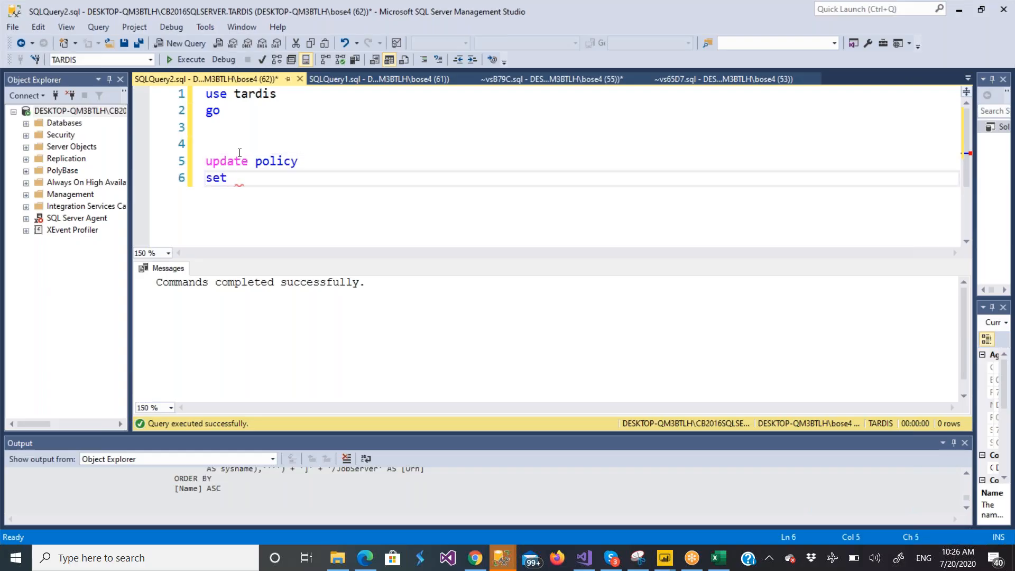
pyautogui.write(' domici')
pyautogui.write('le =')
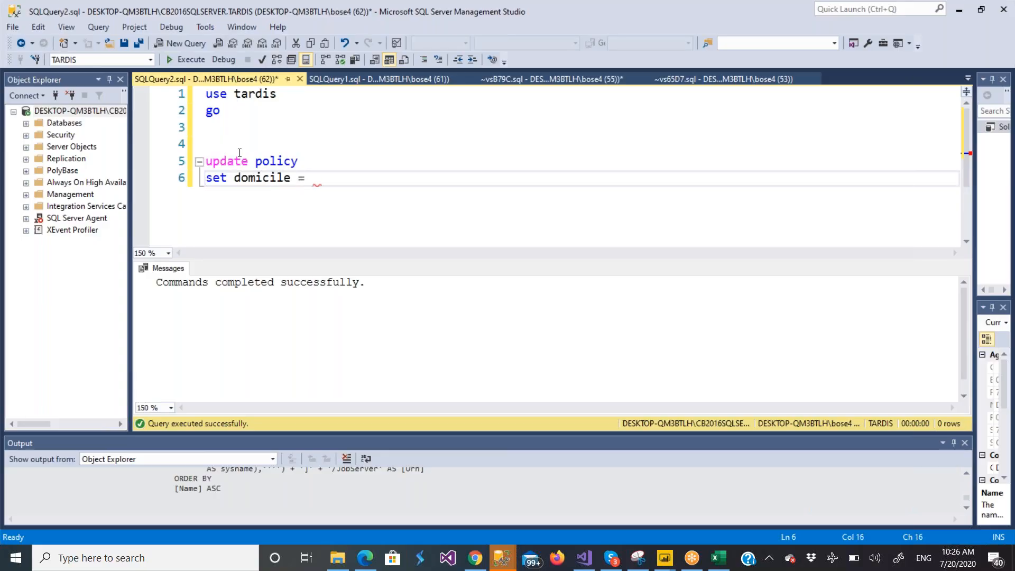
pyautogui.write(" 'abc'")
pyautogui.press('Return')
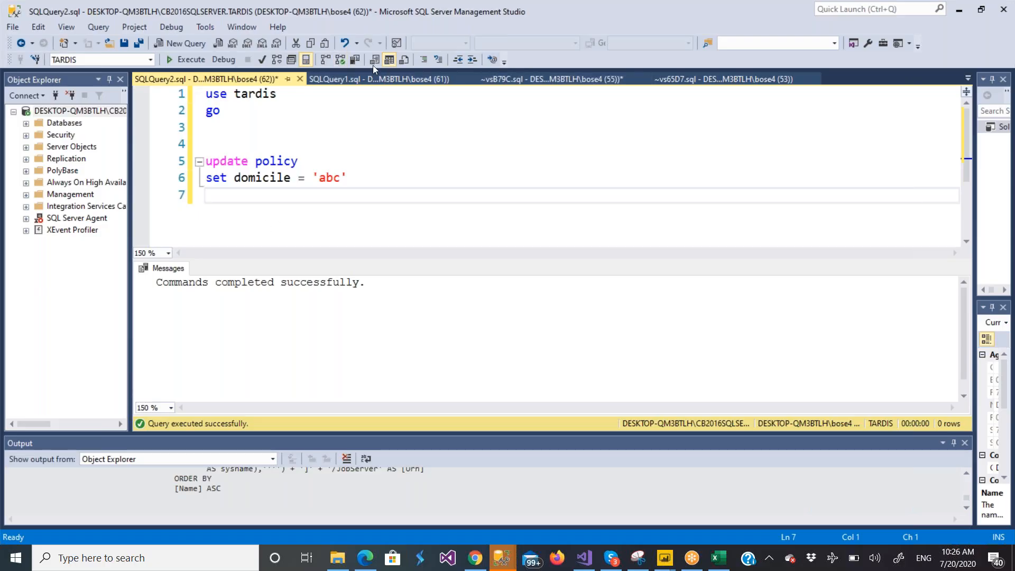
# - Copy the where clause line of the Dimension.Policy query in the TARDISDW_LookUp script and return to the update query
pyautogui.click(373, 79)
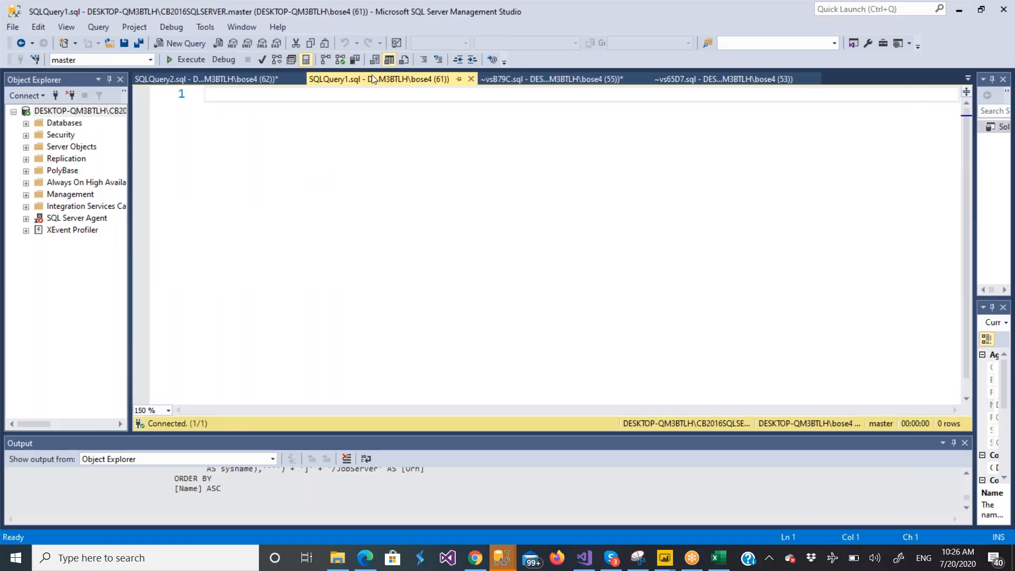
pyautogui.click(519, 79)
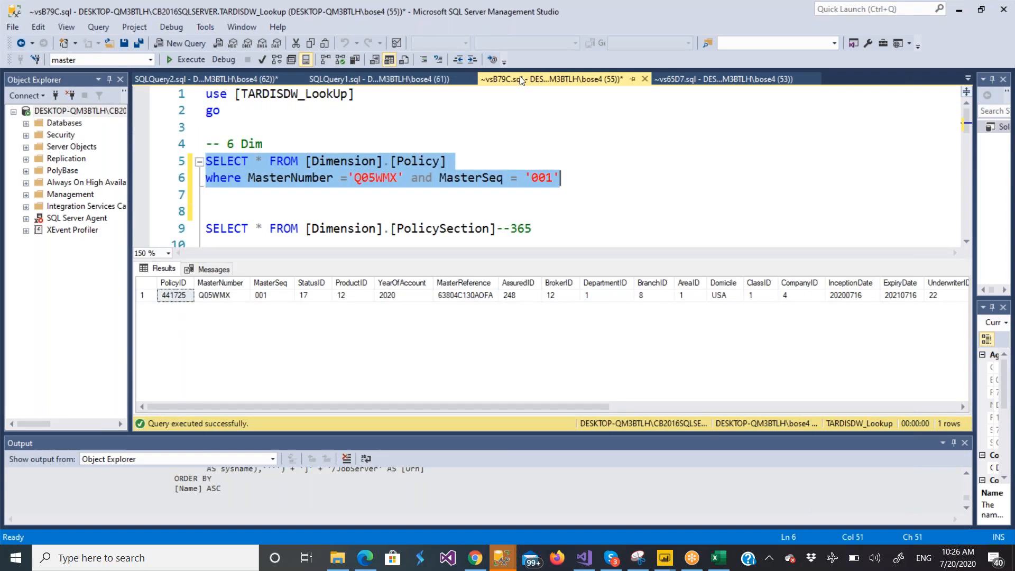
pyautogui.click(585, 157)
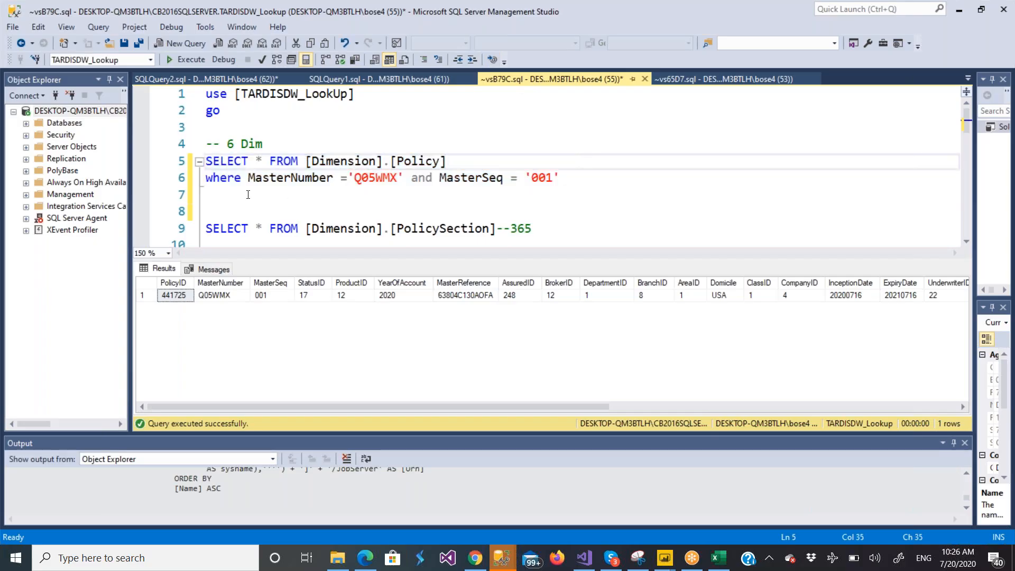
pyautogui.tripleClick(206, 179)
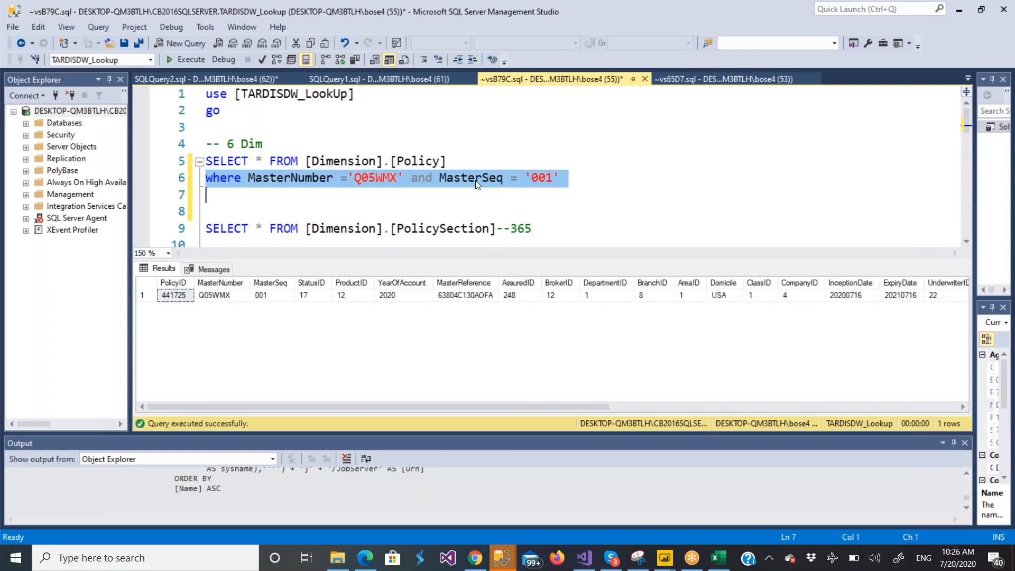
pyautogui.rightClick(474, 180)
pyautogui.click(510, 204)
pyautogui.scroll(-1, 228, 95)
pyautogui.click(205, 78)
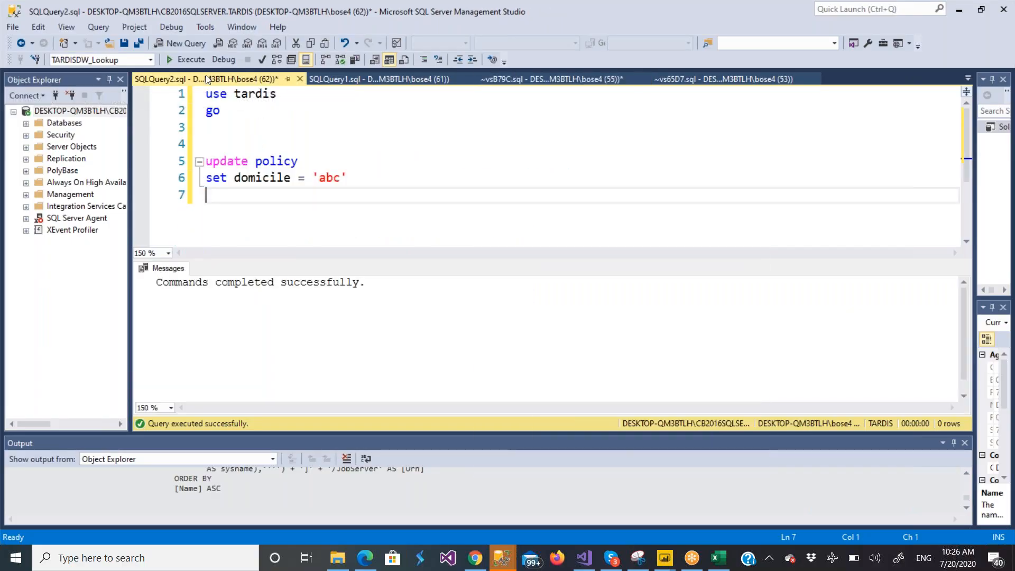
pyautogui.click(282, 146)
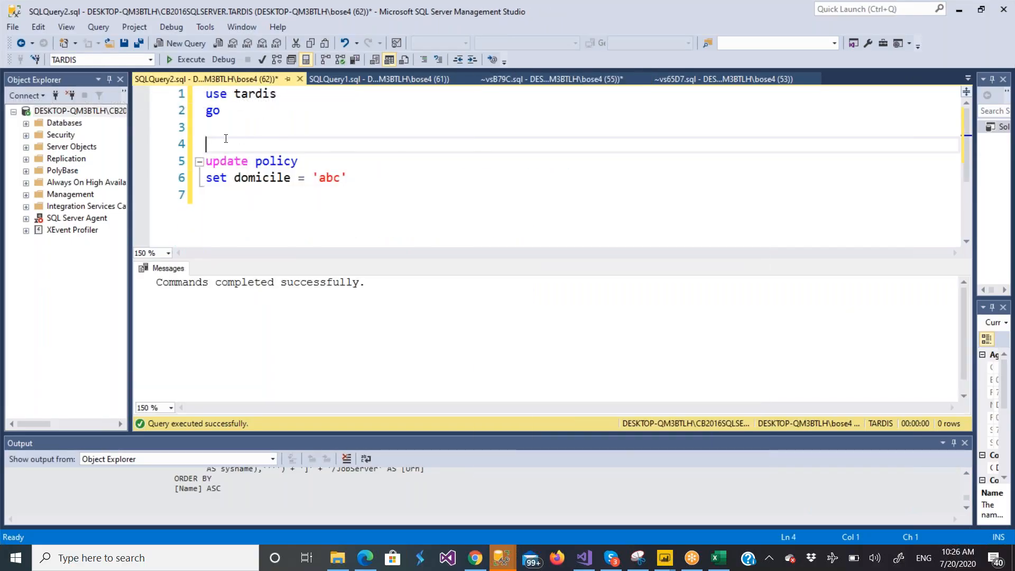
pyautogui.hotkey('ctrl', 'v')
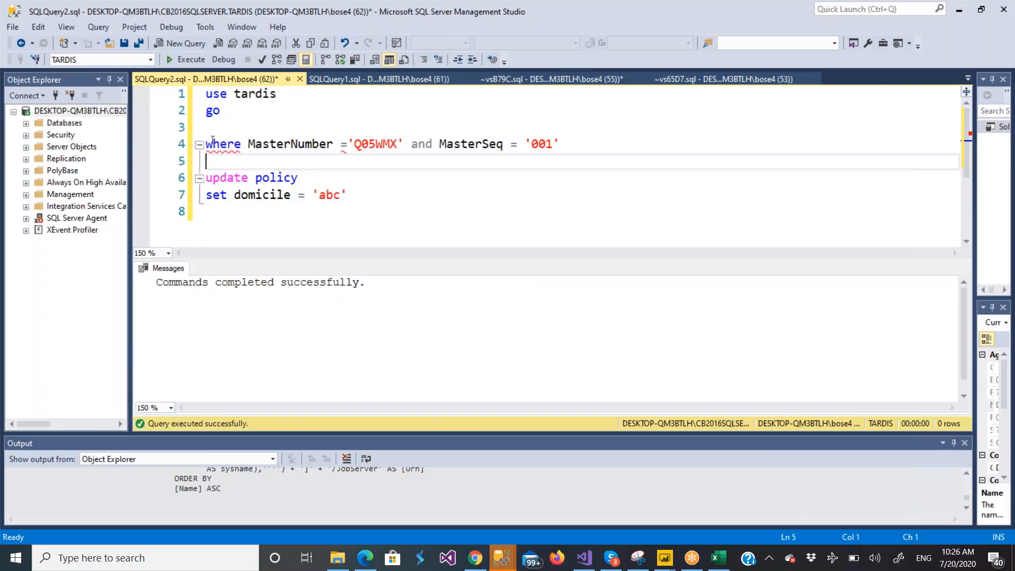
pyautogui.moveTo(207, 141); pyautogui.dragTo(548, 166)
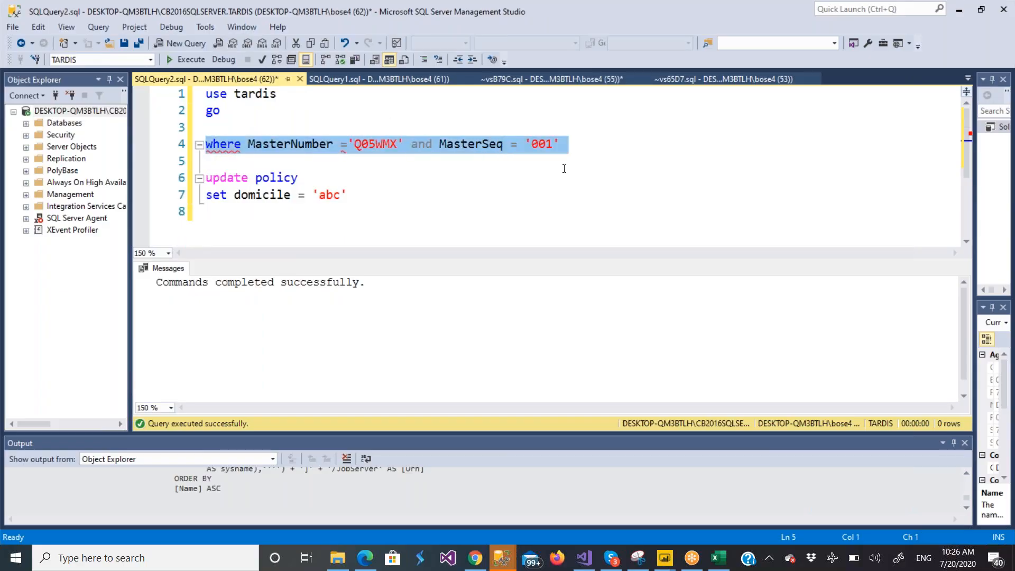
pyautogui.rightClick(547, 145)
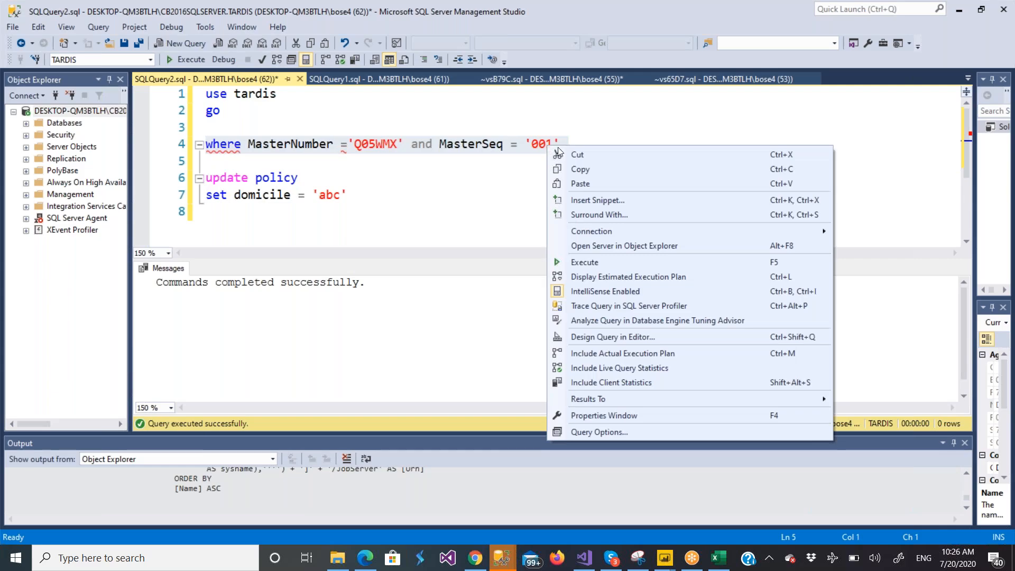
pyautogui.click(591, 170)
pyautogui.press('Delete')
# - Paste the copied where clause on a new line beneath the set domicile line and execute the update
pyautogui.click(382, 179)
pyautogui.press('Return')
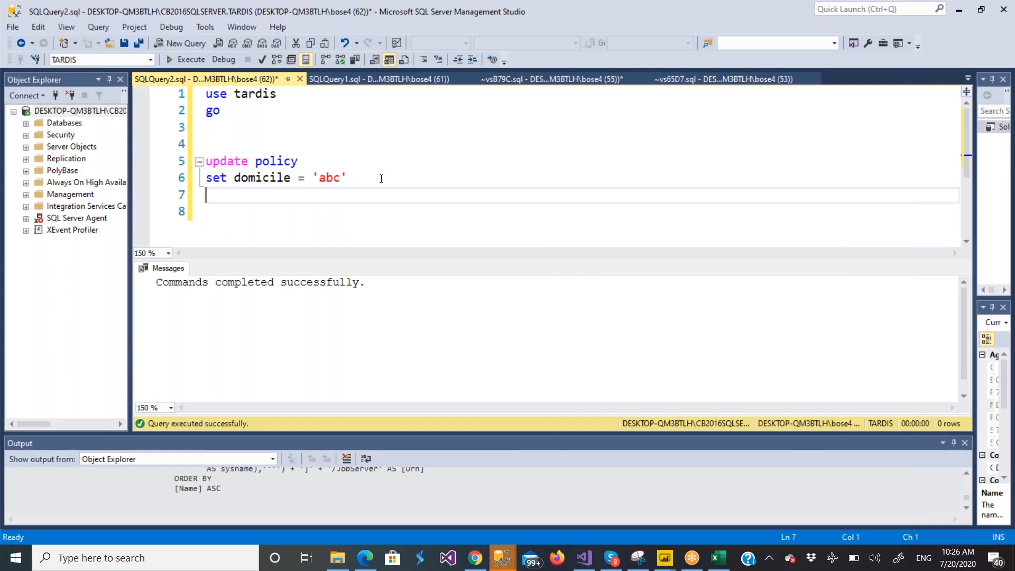
pyautogui.hotkey('ctrl', 'v')
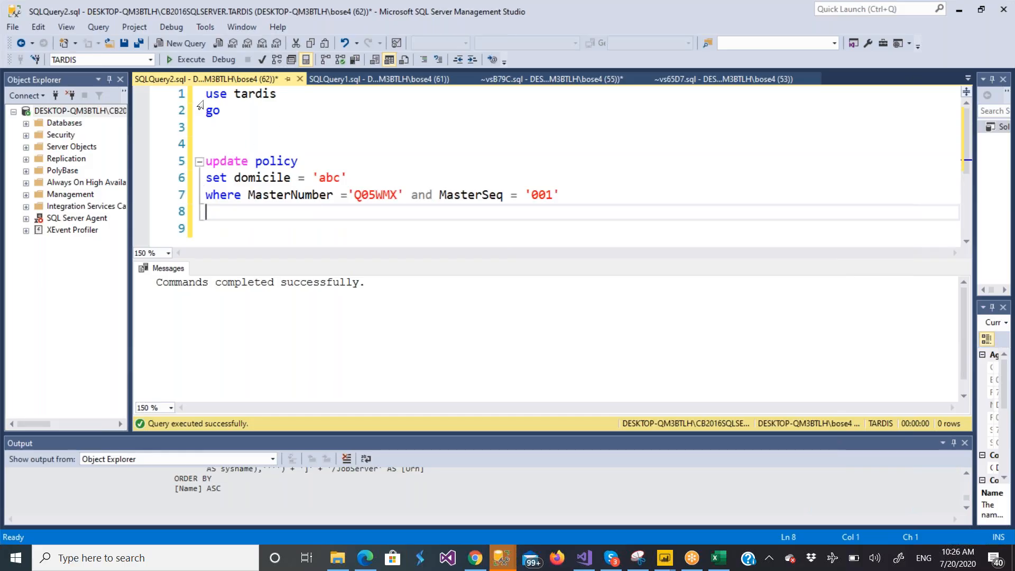
pyautogui.click(195, 59)
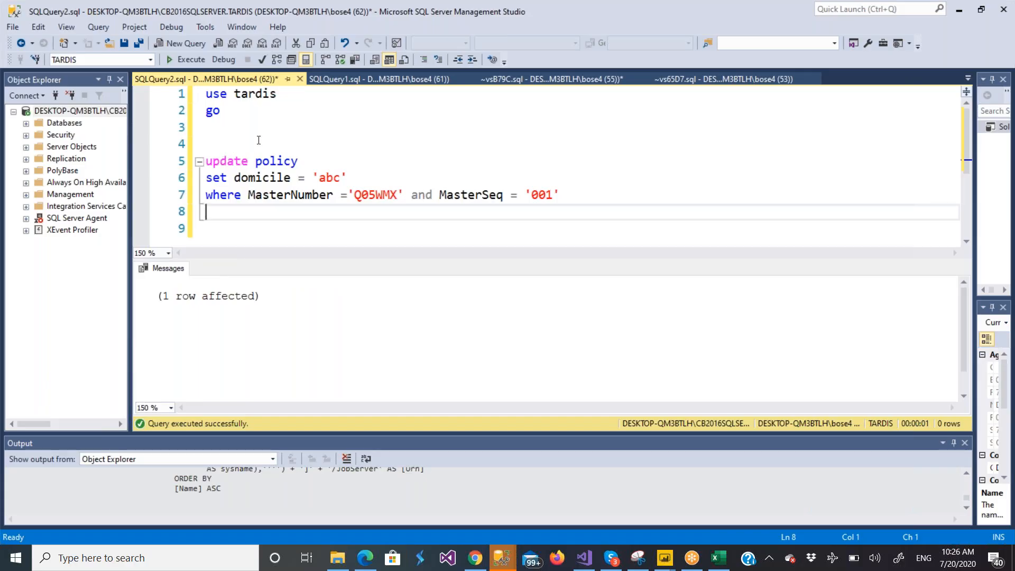
# - Below the update, write "select * from policy" and paste the same MasterNumber and MasterSeq where clause under it
pyautogui.press('Return')
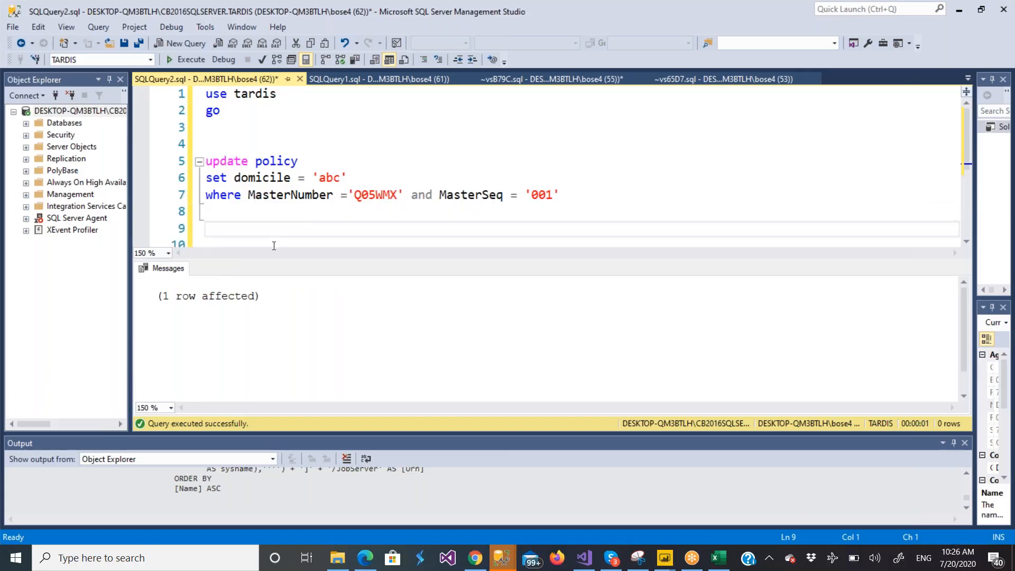
pyautogui.press('Return')
pyautogui.write('sele')
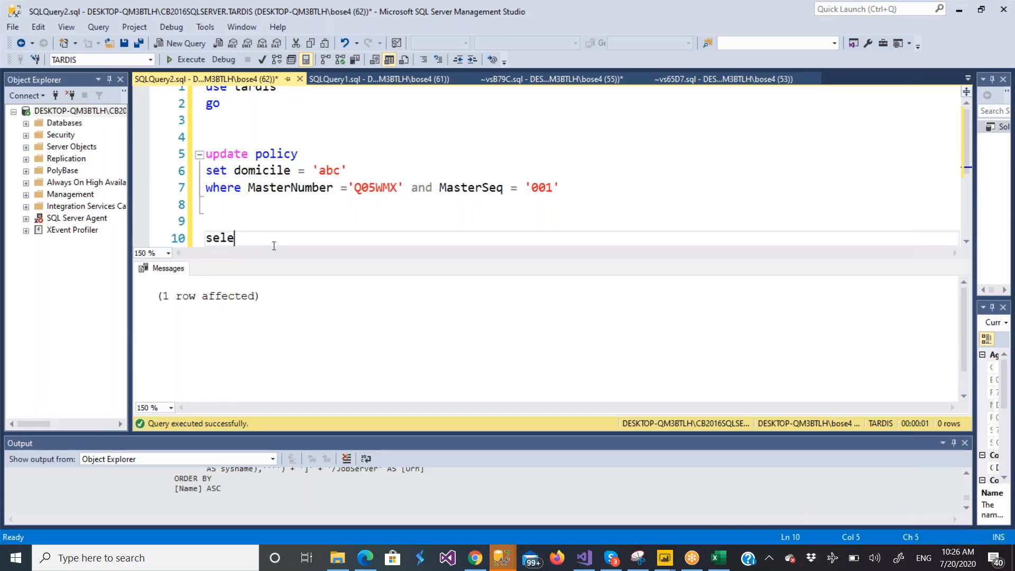
pyautogui.write('ct * from p')
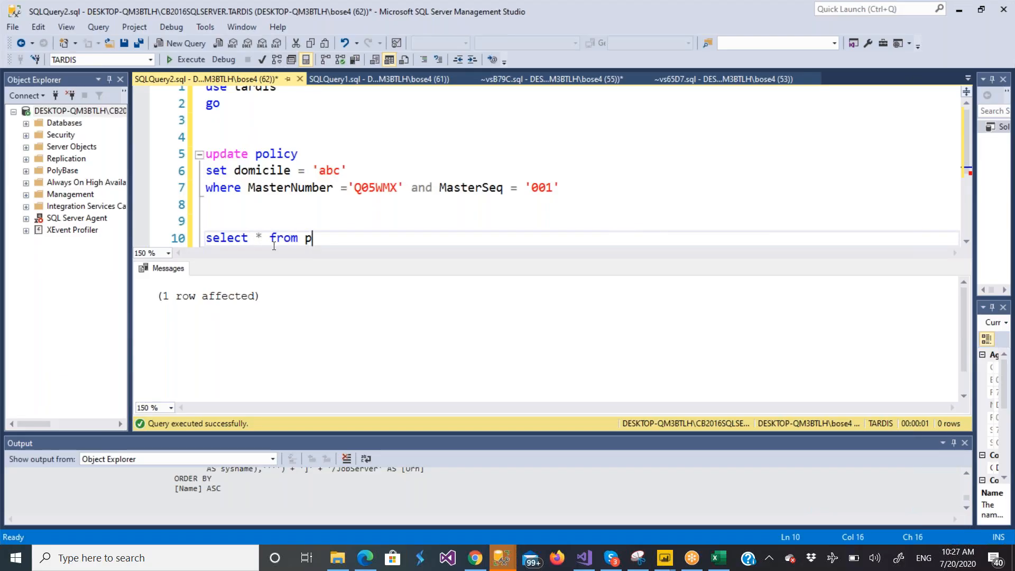
pyautogui.write('olicy')
pyautogui.press('Return')
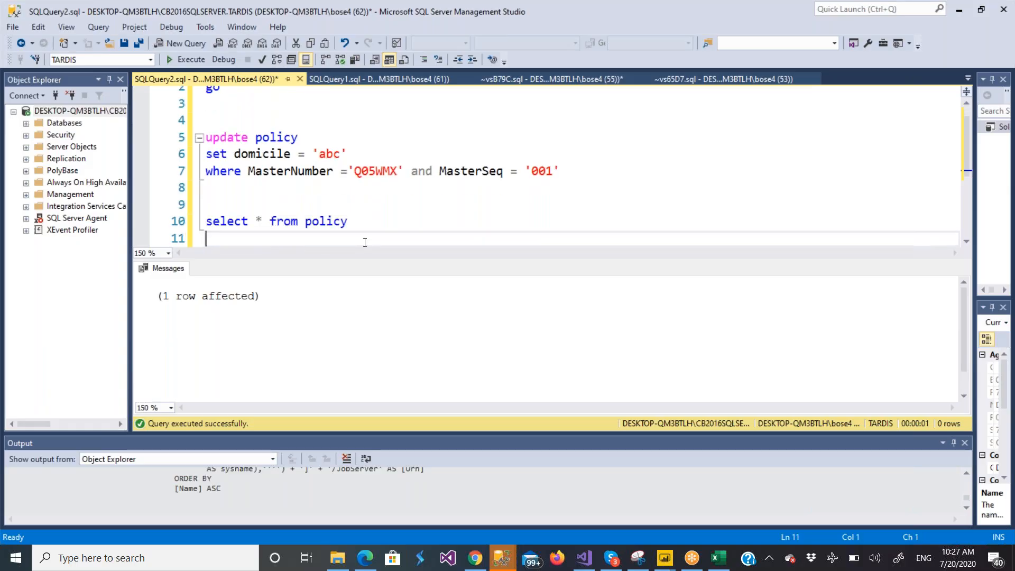
pyautogui.hotkey('ctrl', 'v')
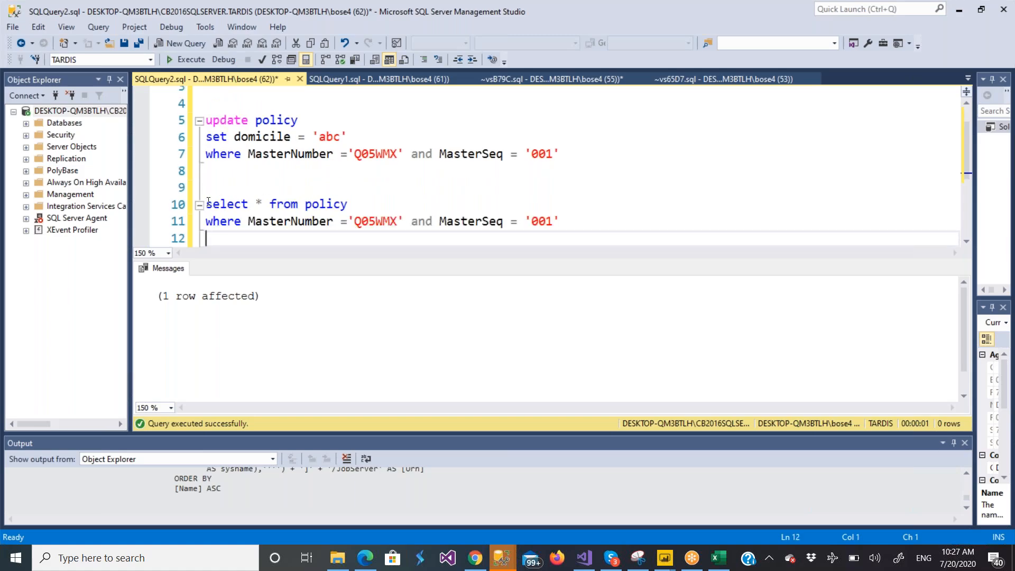
# - Run only the new select on policy with its where clause and look through the returned columns for the domicile
pyautogui.moveTo(207, 205); pyautogui.dragTo(559, 222)
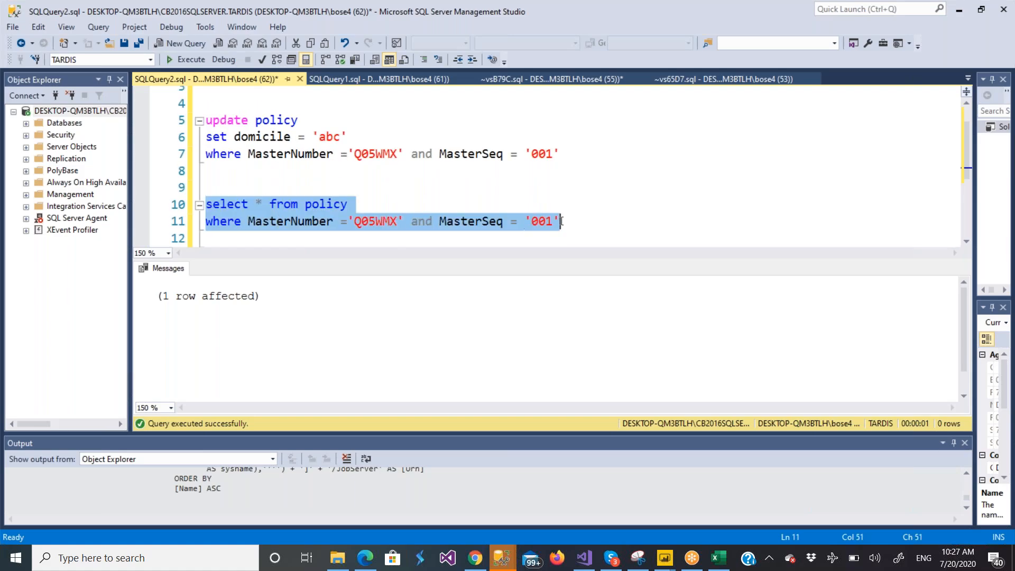
pyautogui.click(185, 59)
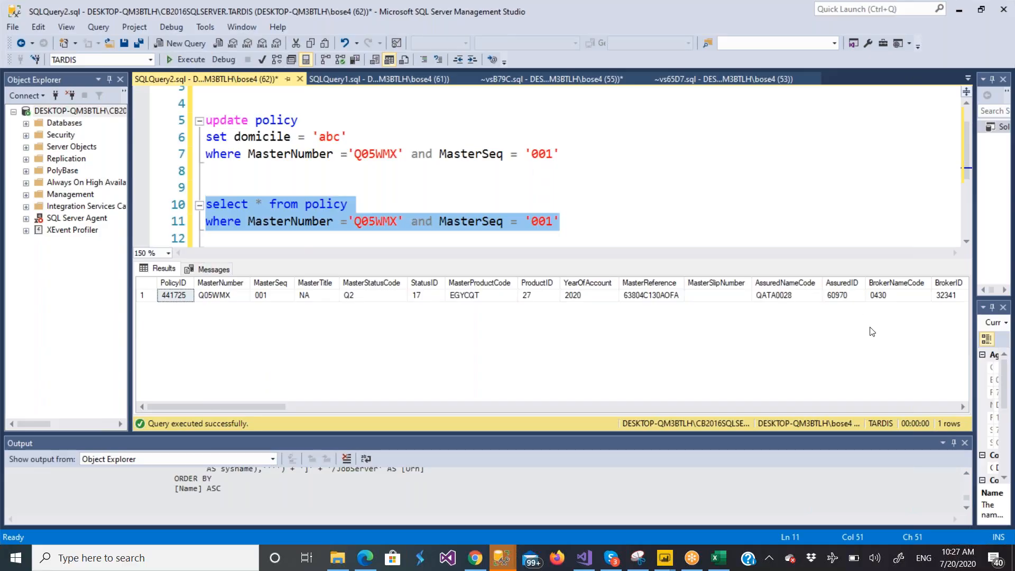
pyautogui.click(961, 405)
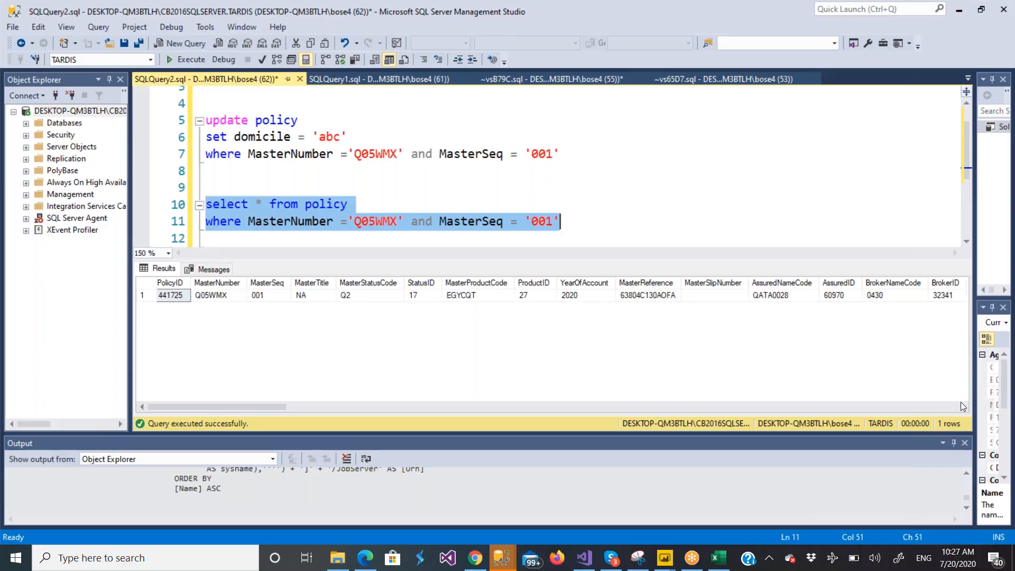
pyautogui.moveTo(961, 405); pyautogui.dragTo(961, 405)
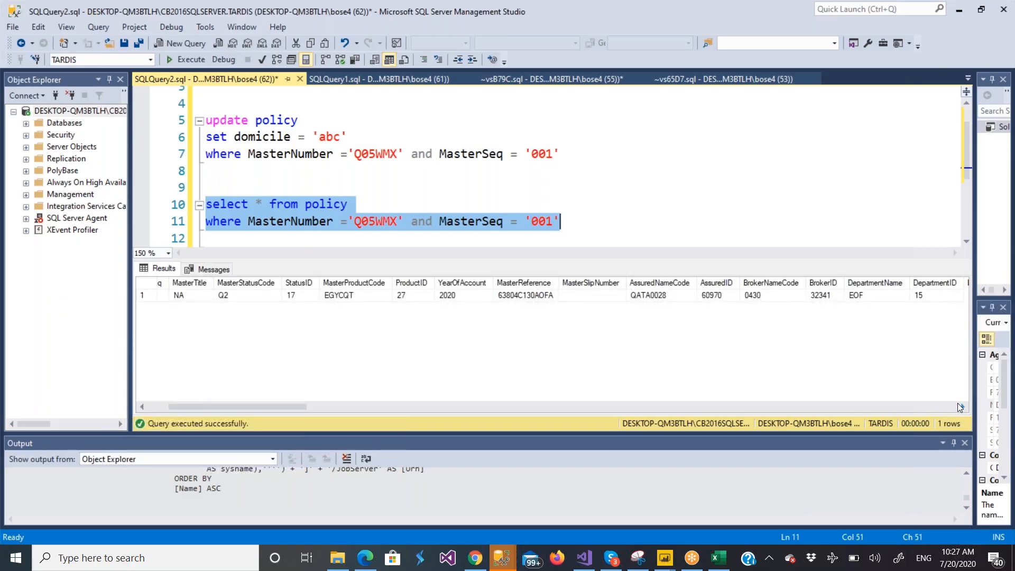
# - Add domicile ahead of the asterisk in the select on policy and execute only that query with its where clause
pyautogui.click(708, 203)
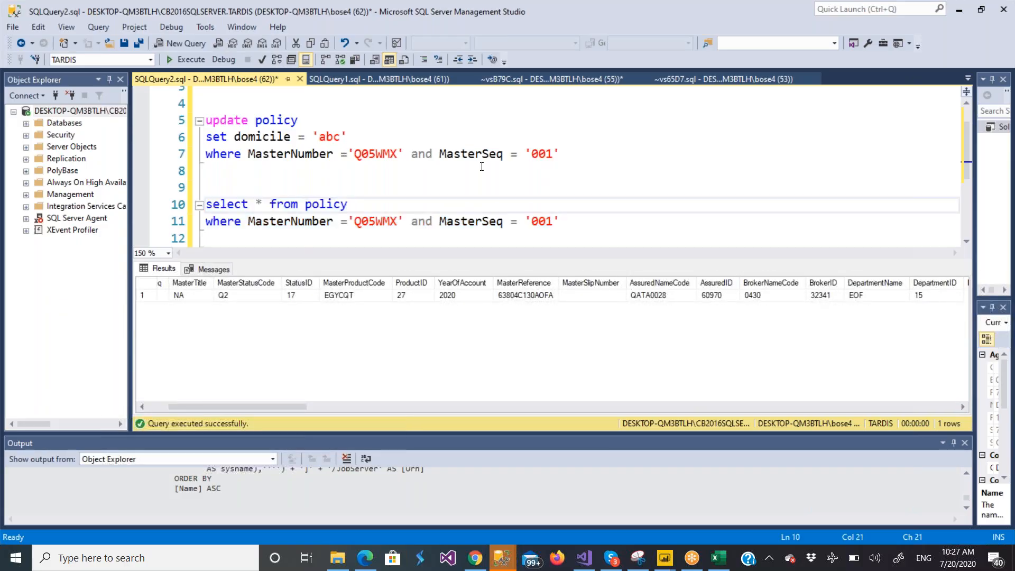
pyautogui.click(260, 203)
pyautogui.write('domicil')
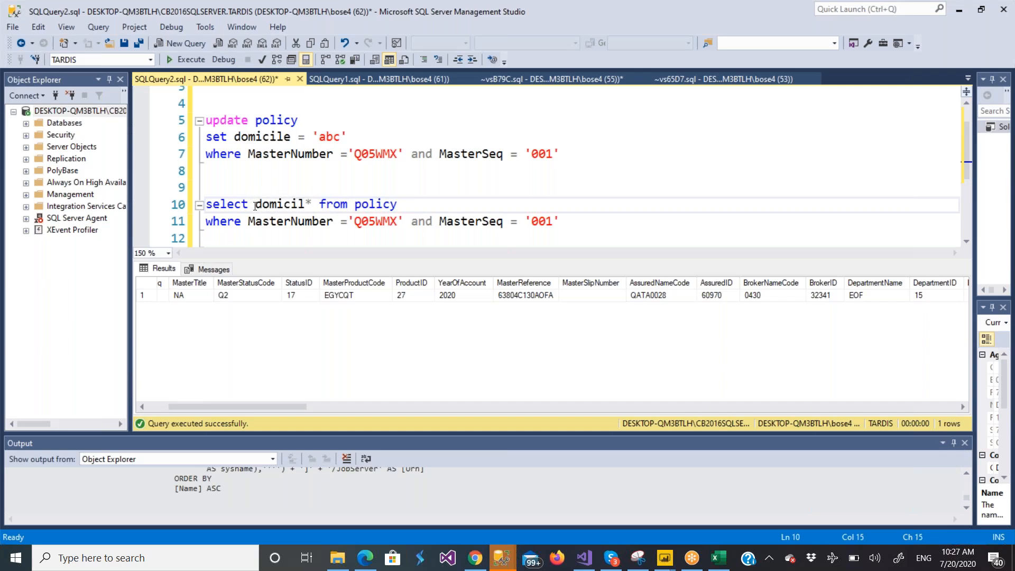
pyautogui.write('e,')
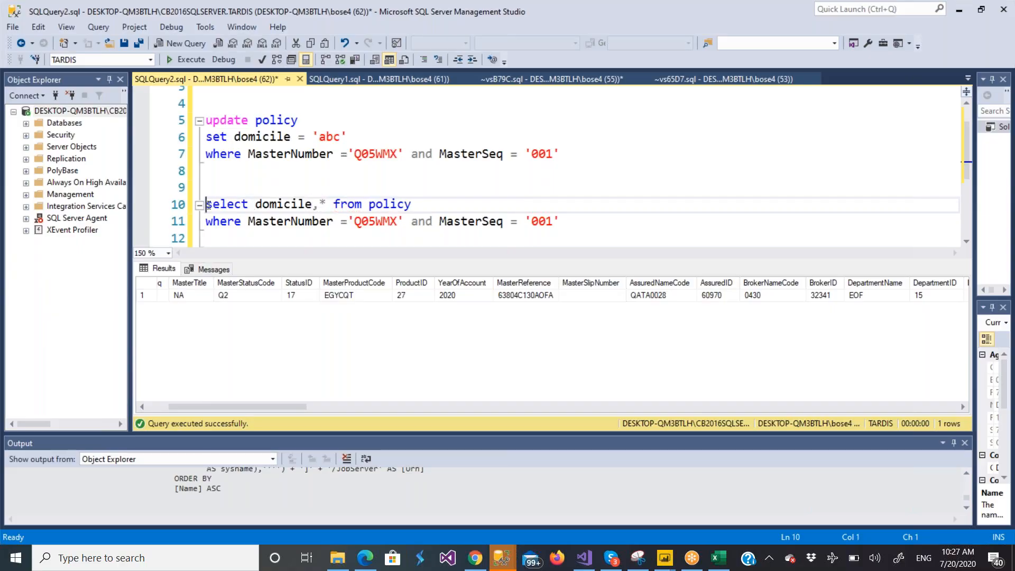
pyautogui.moveTo(207, 205); pyautogui.dragTo(474, 225)
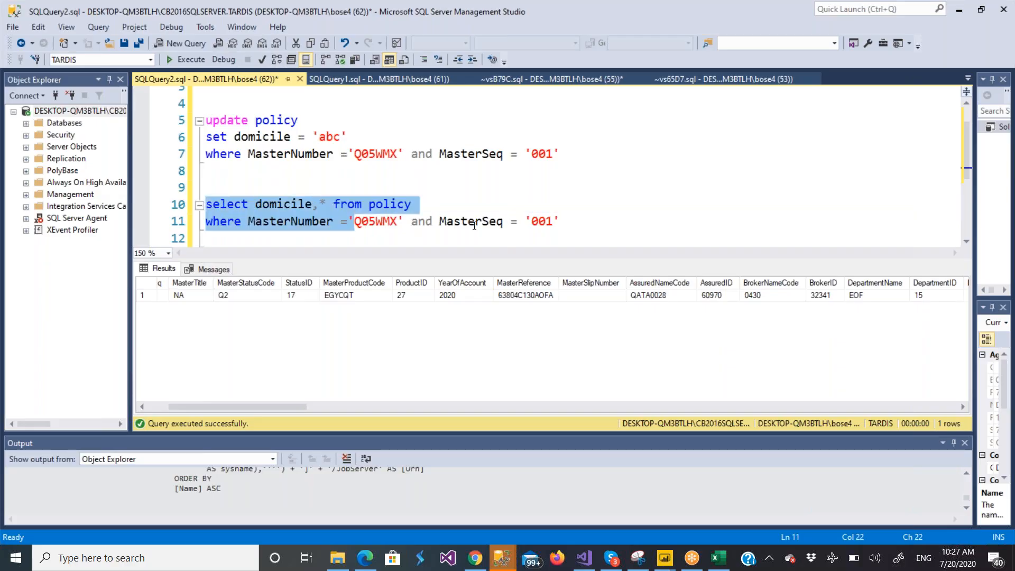
pyautogui.click(599, 227)
pyautogui.click(208, 204)
pyautogui.moveTo(209, 203); pyautogui.dragTo(562, 222)
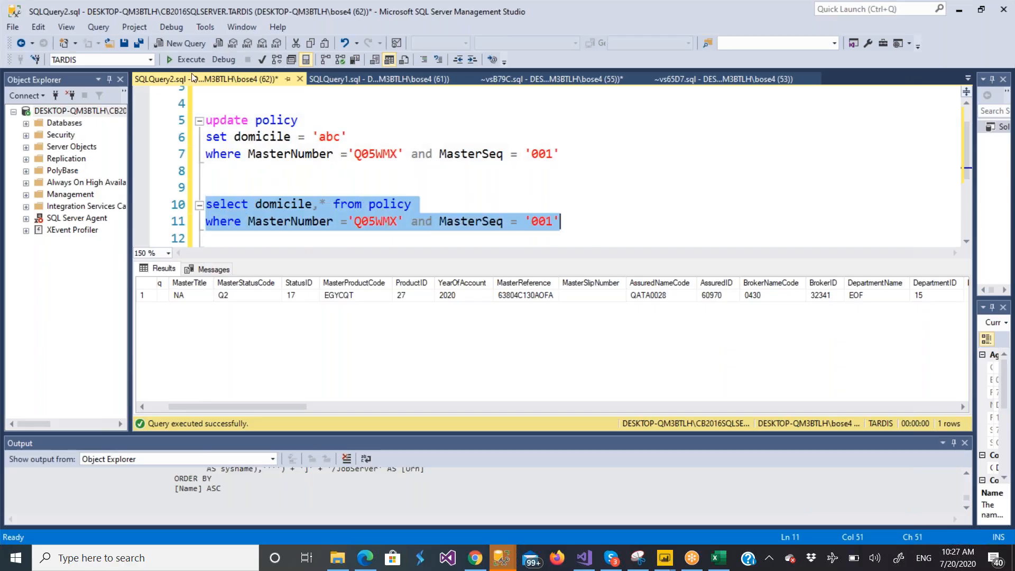
pyautogui.click(191, 59)
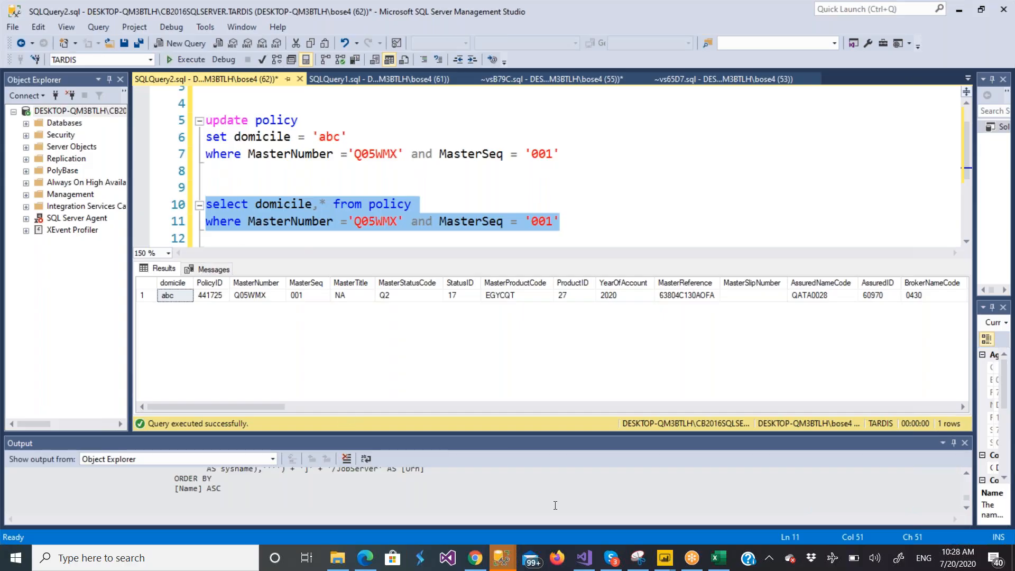
# - Switch to Visual Studio, run the DWH_LoadDimPolicy.dtsx package and check the flow through the Lookup to the OLE DB Command
pyautogui.click(590, 566)
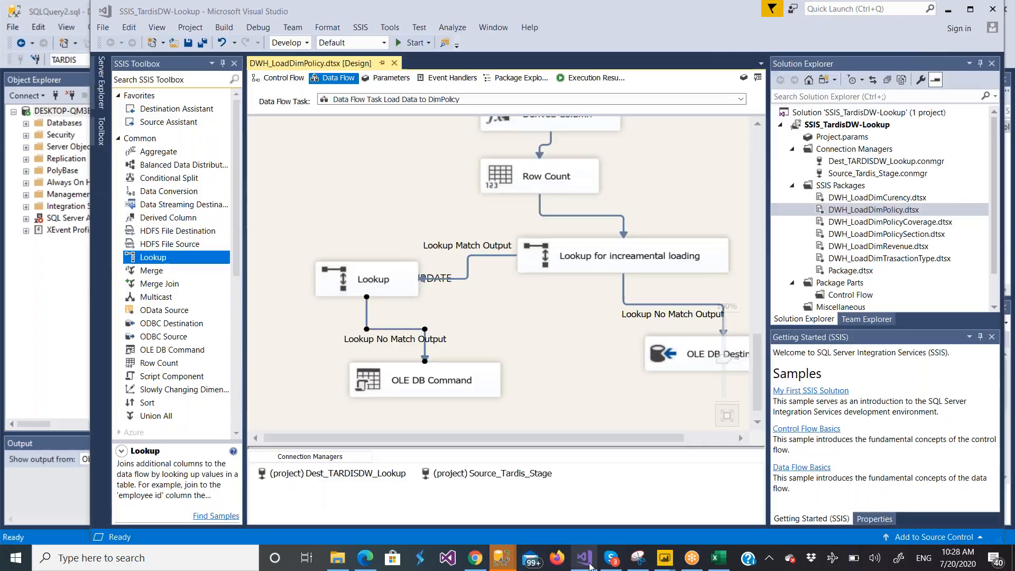
pyautogui.click(407, 42)
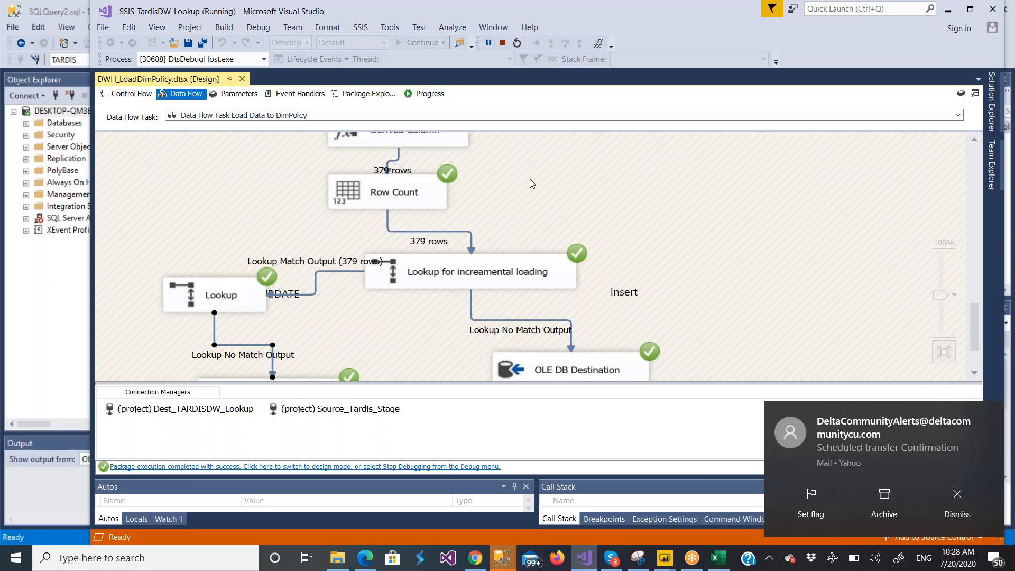
pyautogui.click(975, 372)
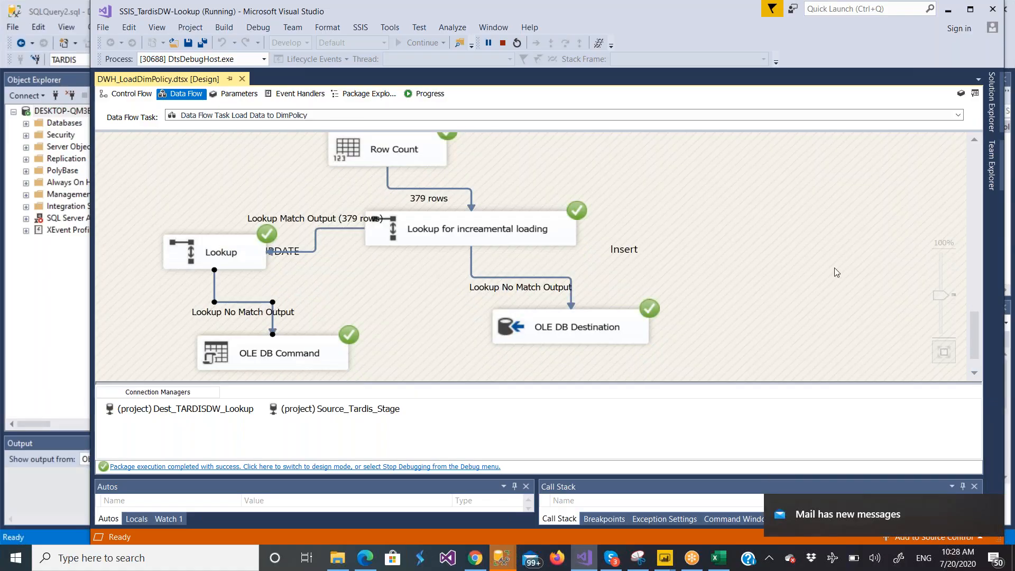
pyautogui.click(288, 352)
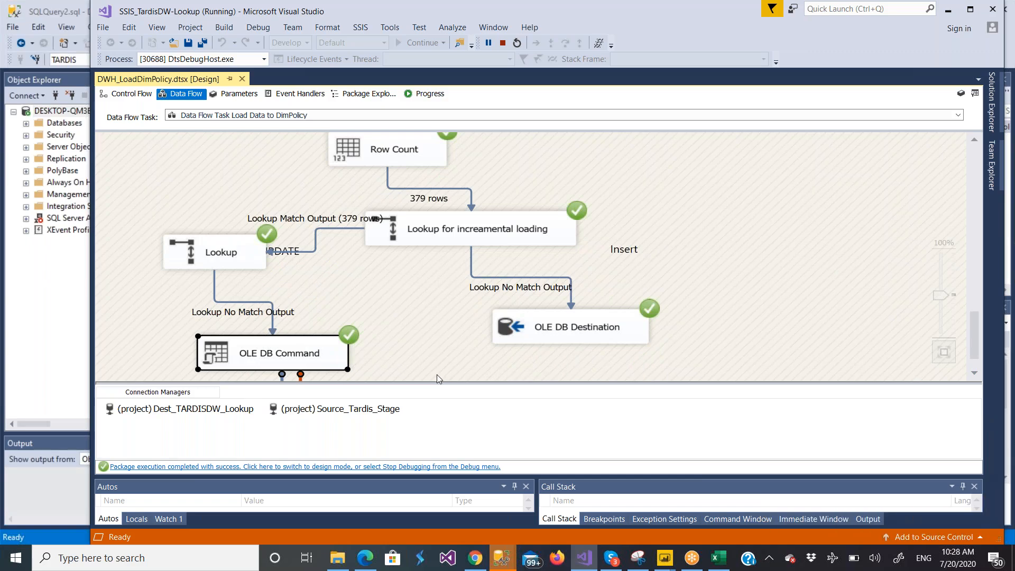
pyautogui.click(195, 249)
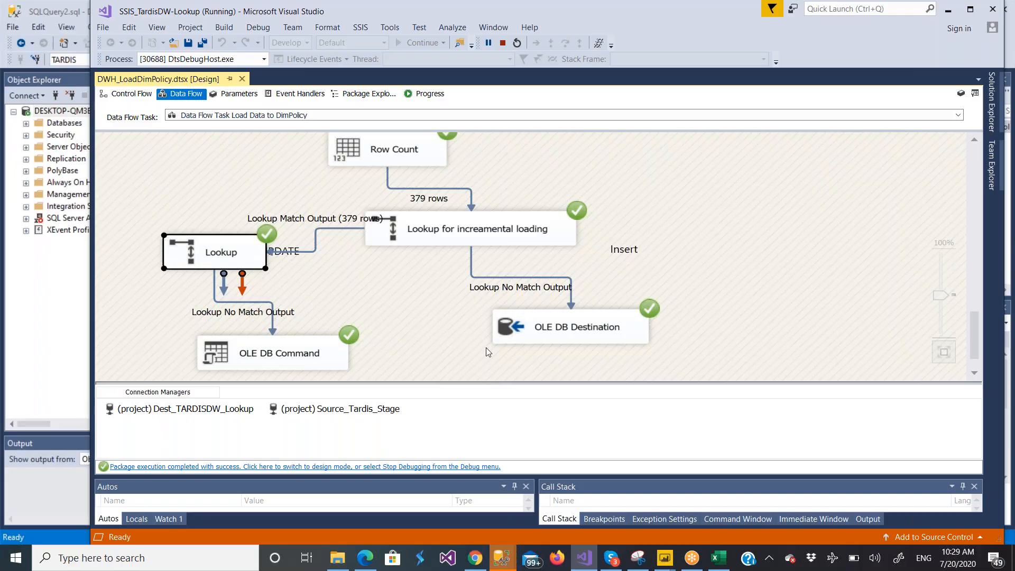
# - Stop debugging the DWH_LoadDimPolicy package and close the Output window to return to its data flow
pyautogui.click(503, 43)
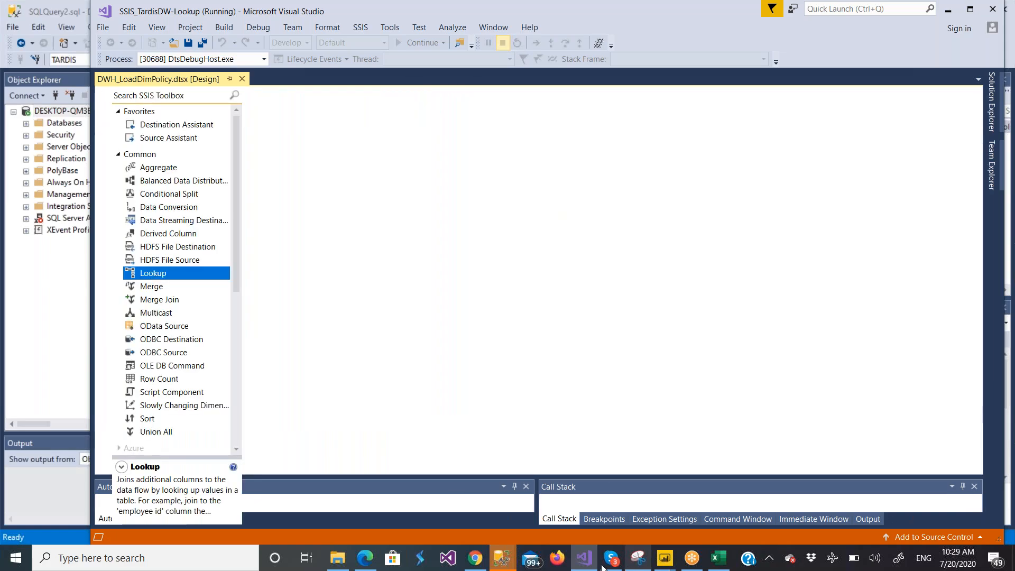
pyautogui.moveTo(585, 566)
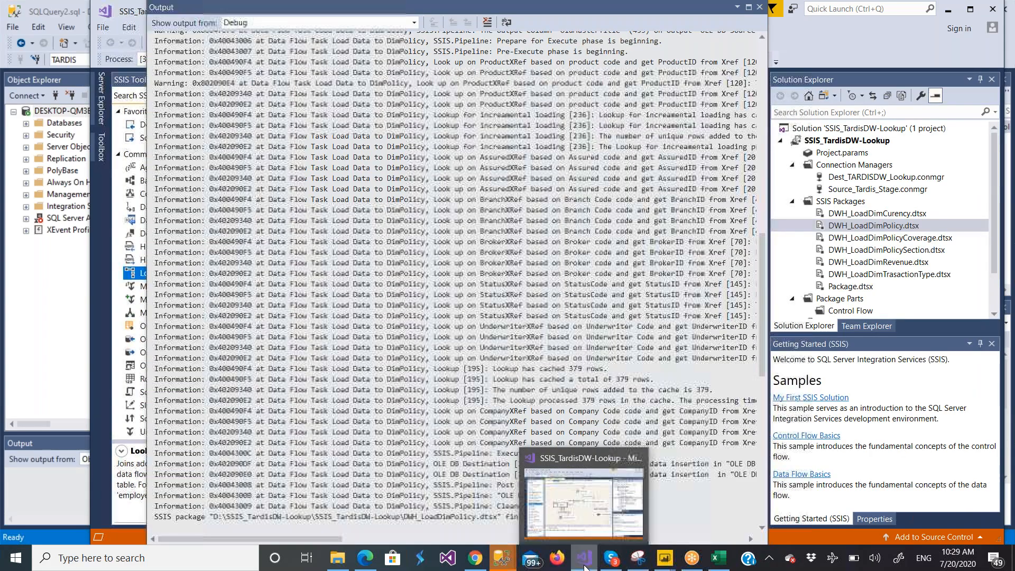
pyautogui.click(588, 466)
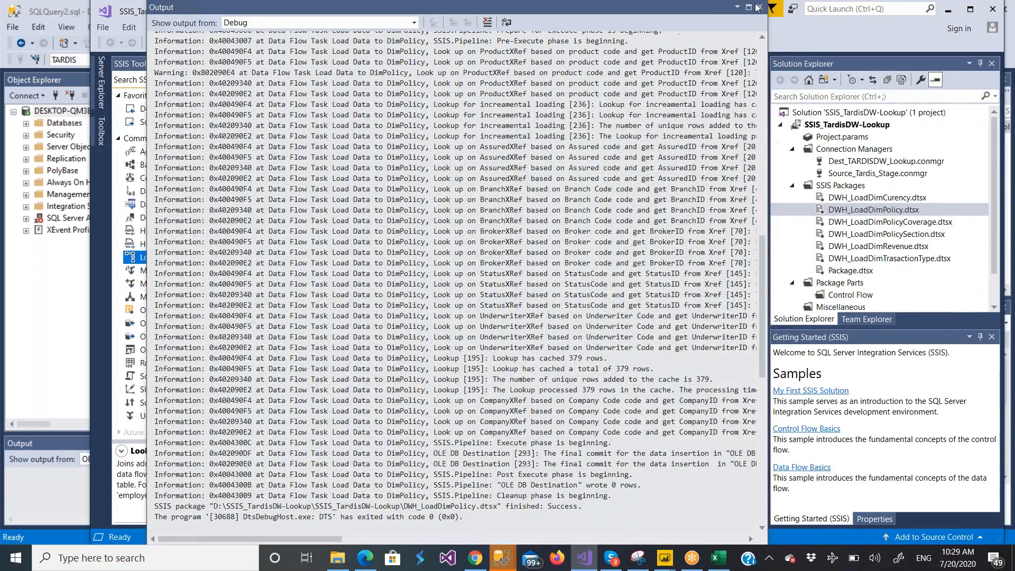
pyautogui.click(759, 9)
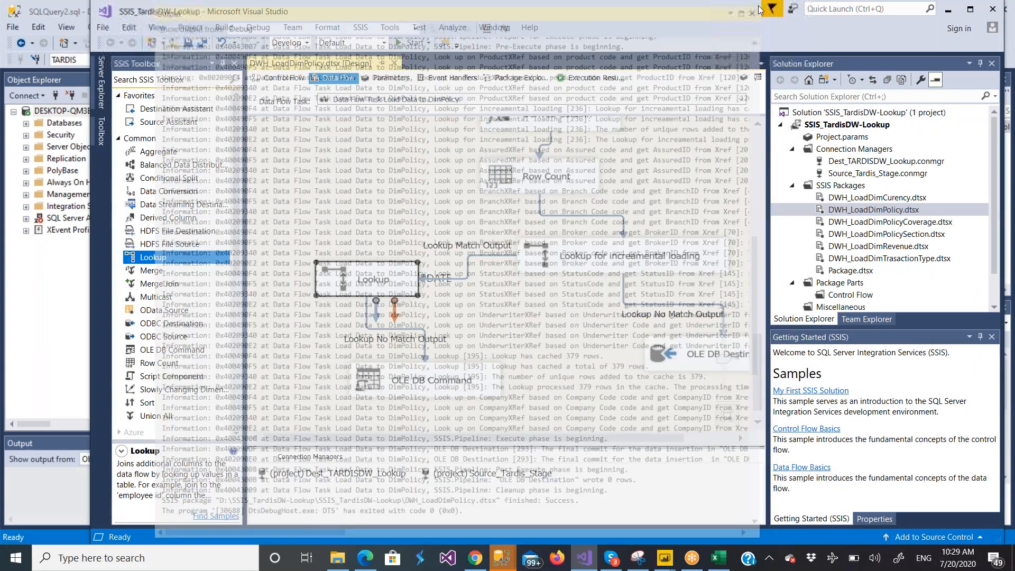
pyautogui.click(585, 565)
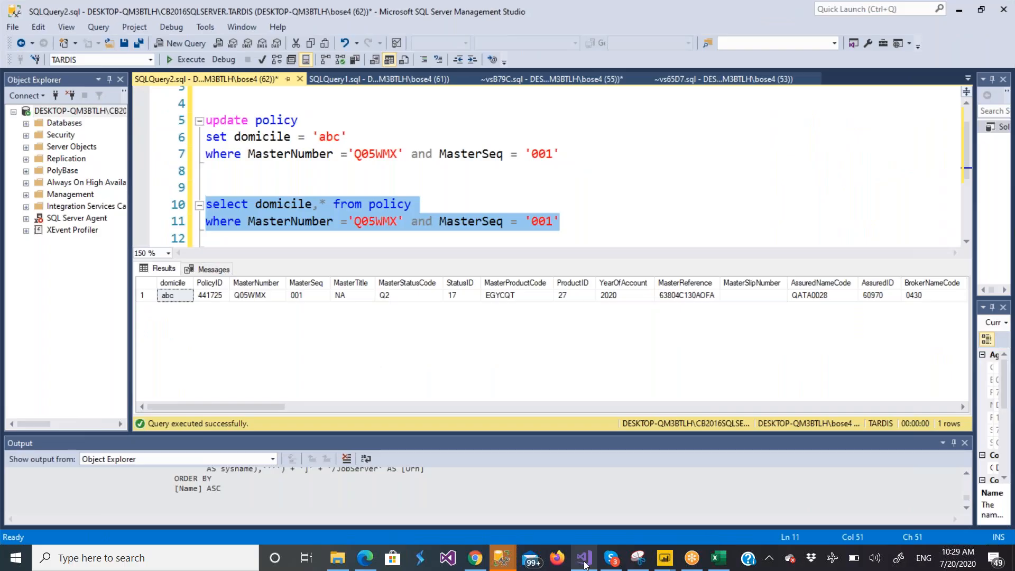
pyautogui.click(585, 566)
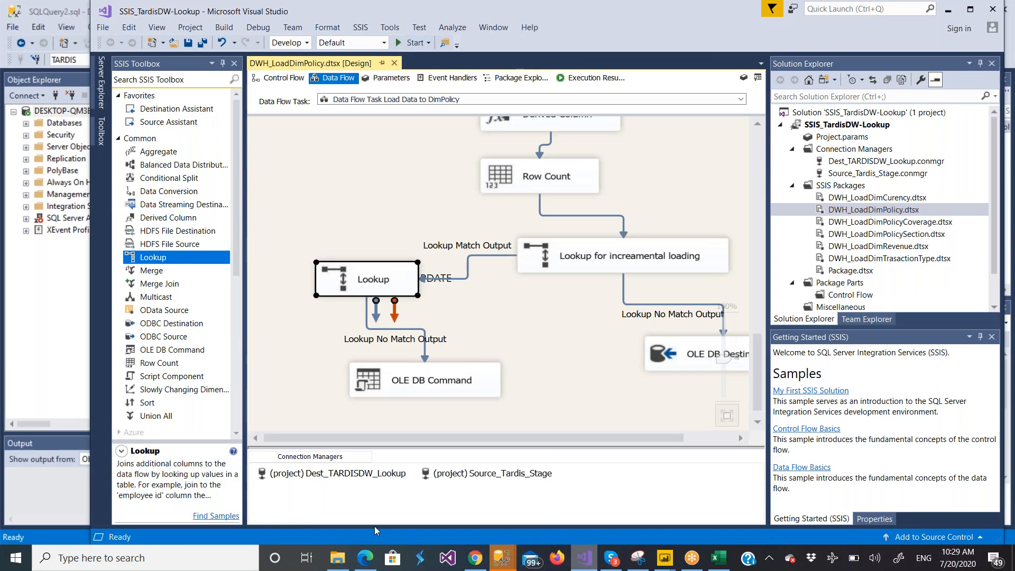
# - Search Windows for "dev", launch Visual Studio 2017 (SSDT) and open the recent SSIS_Tardis_Stage.sln solution, closing the Output window
pyautogui.click(175, 551)
pyautogui.write('dev')
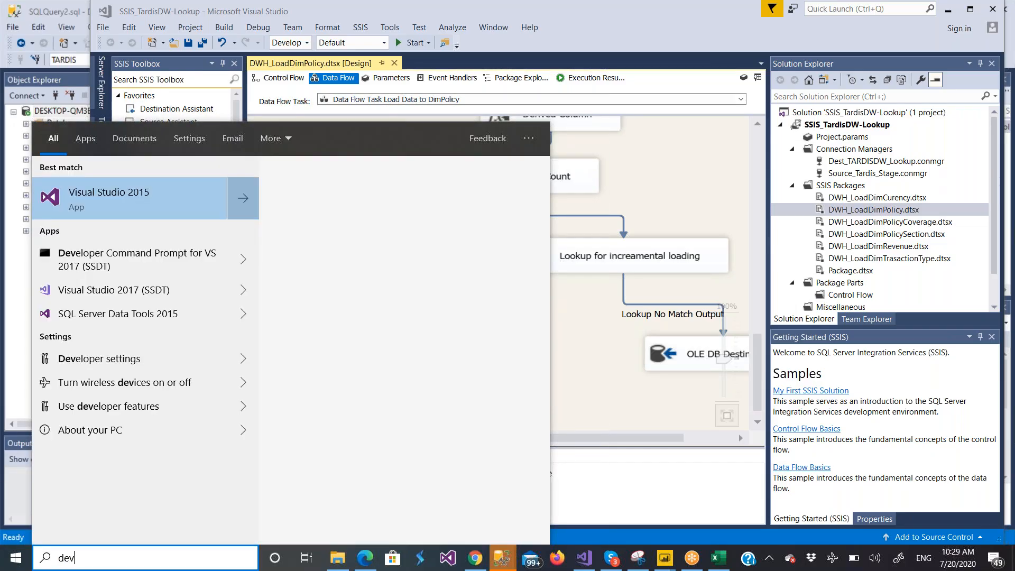
pyautogui.click(150, 300)
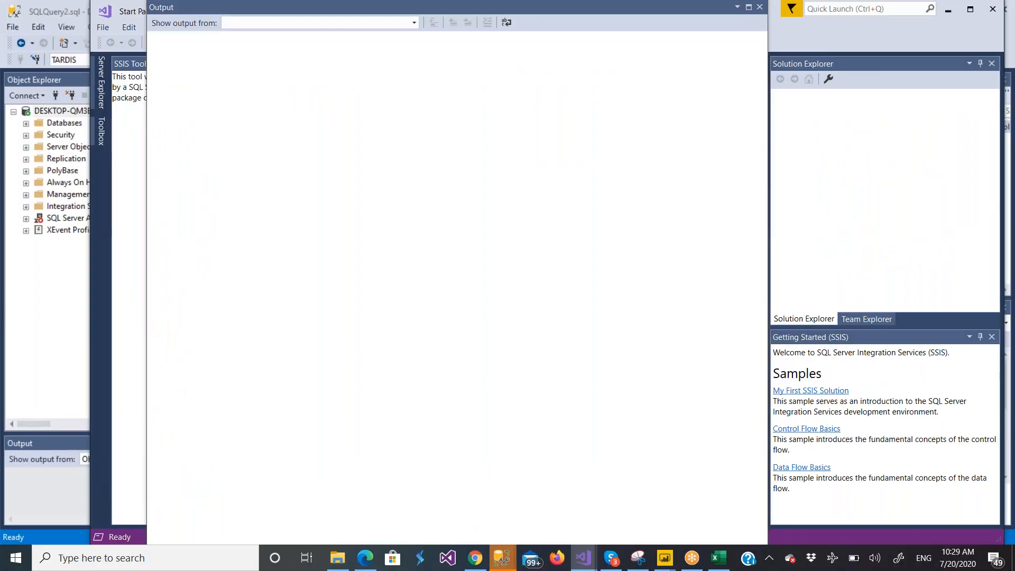
pyautogui.click(760, 8)
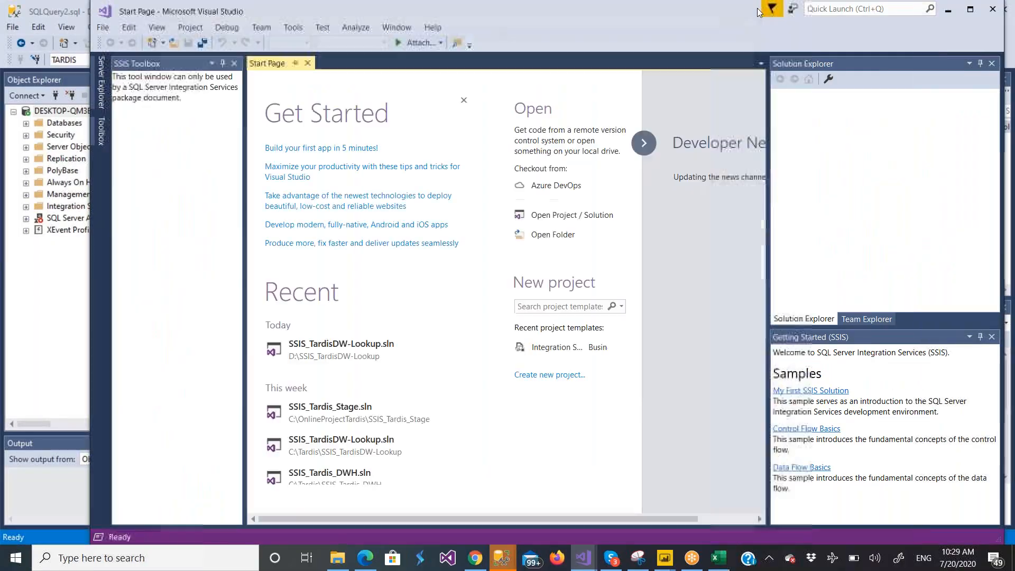
pyautogui.click(343, 410)
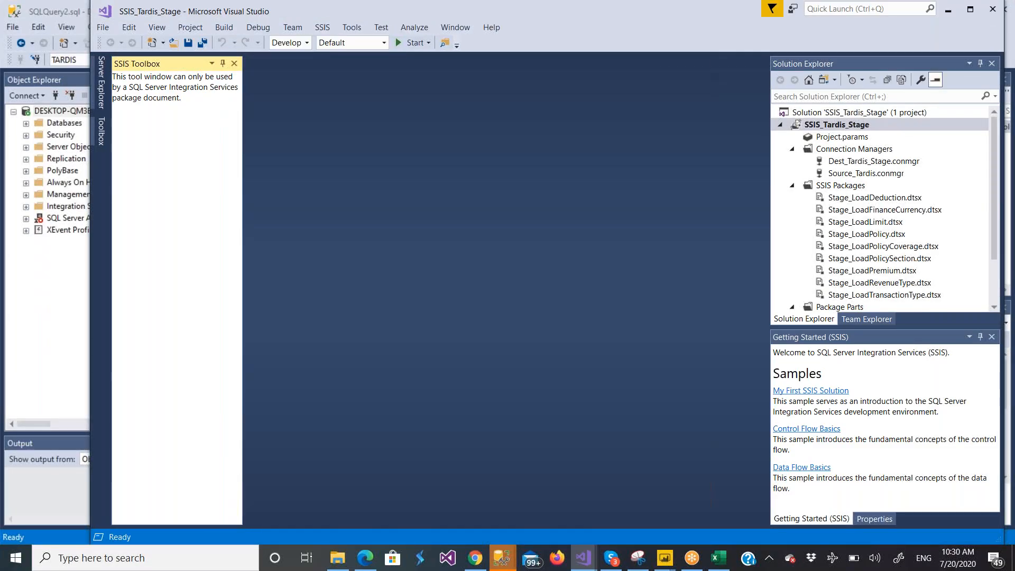
# - Run the Stage_LoadPolicy.dtsx package, check the row flow in its data flow and stop debugging
pyautogui.click(866, 234)
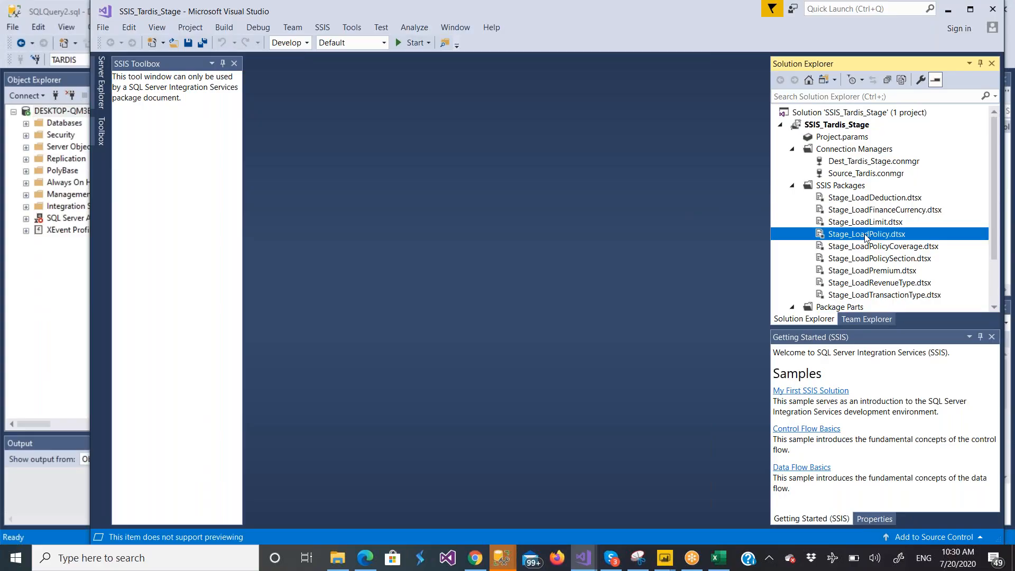
pyautogui.doubleClick(866, 234)
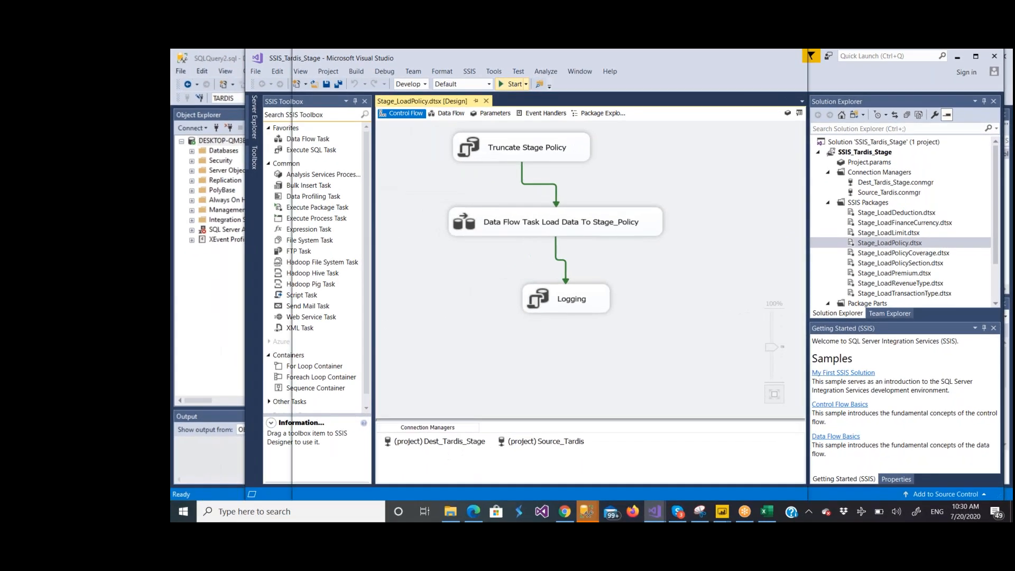
pyautogui.click(409, 43)
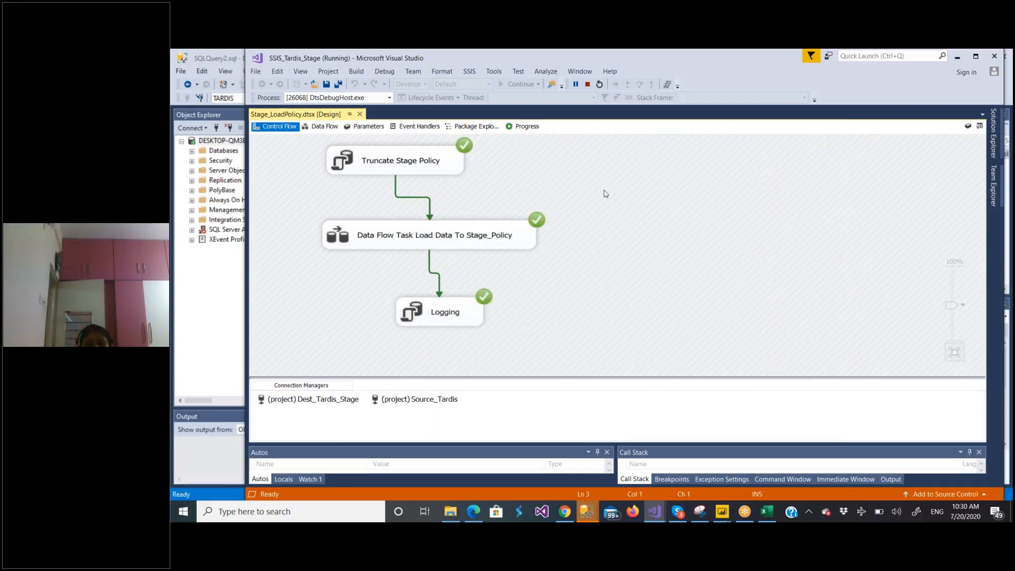
pyautogui.click(323, 127)
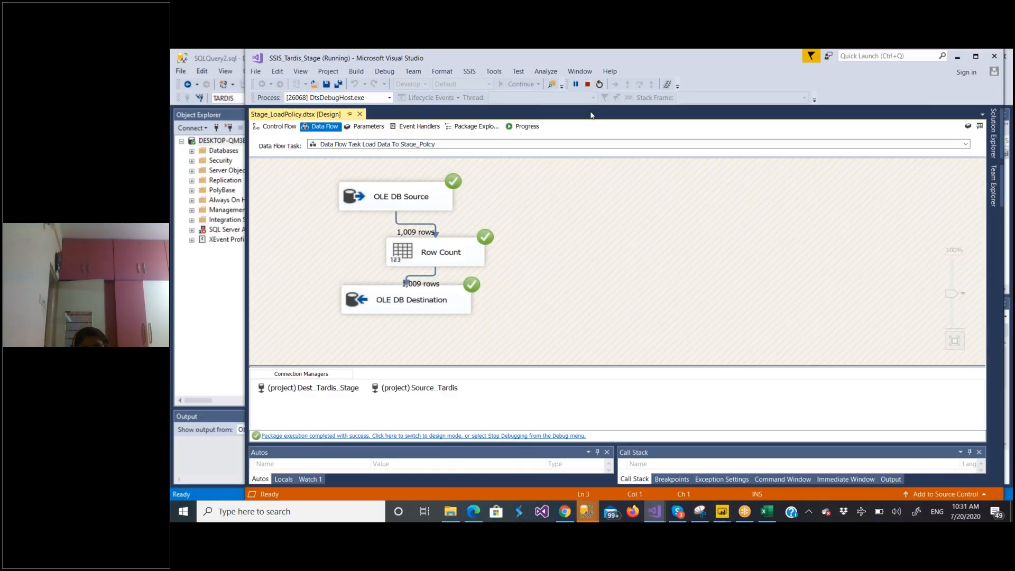
pyautogui.click(588, 85)
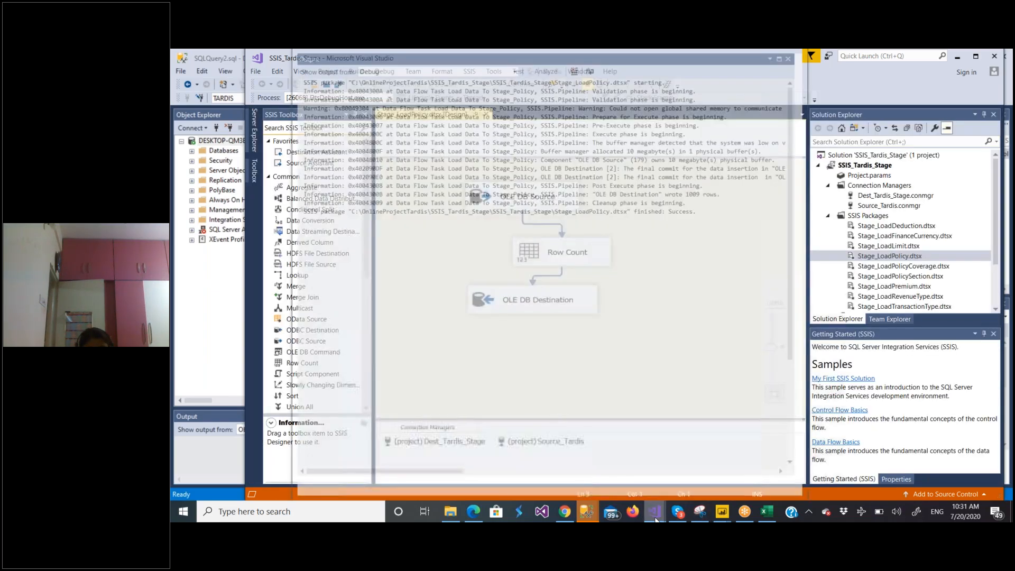
# - Switch to the SSIS_TardisDW-Lookup solution, rerun DWH_LoadDimPolicy, check the rows reaching the OLE DB Command and stop debugging
pyautogui.moveTo(656, 519)
pyautogui.click(602, 468)
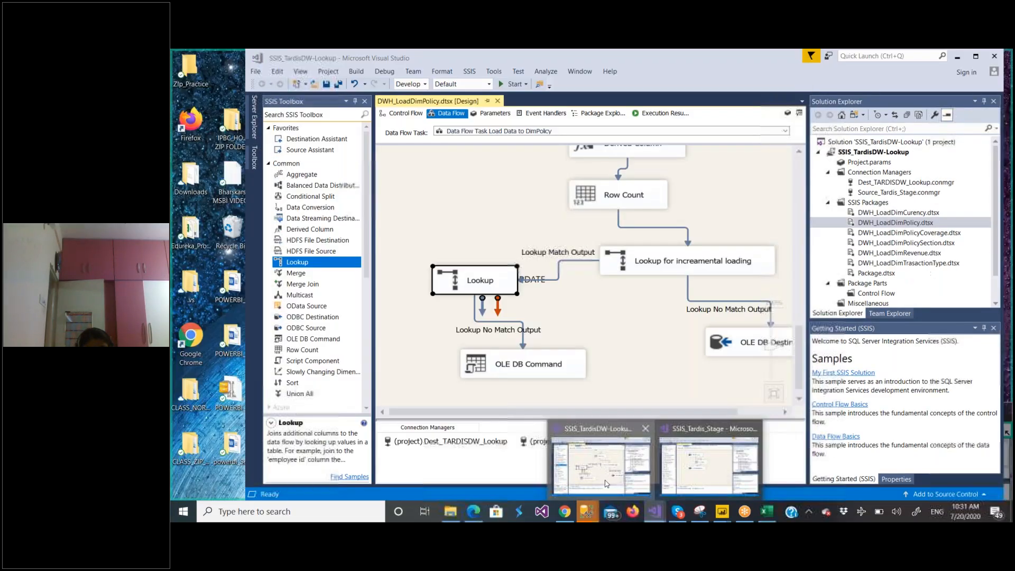
pyautogui.click(513, 85)
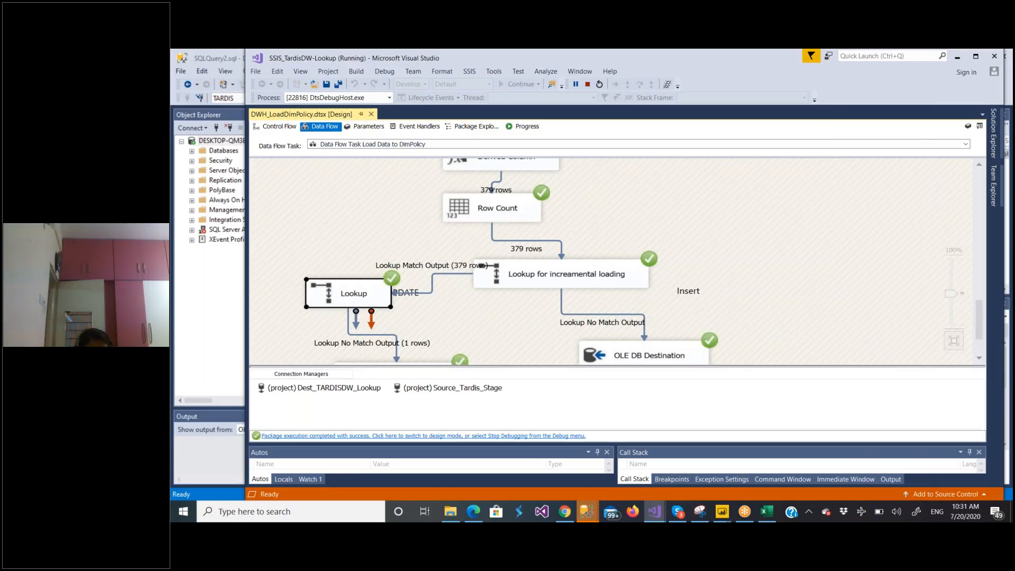
pyautogui.click(979, 360)
pyautogui.click(979, 360)
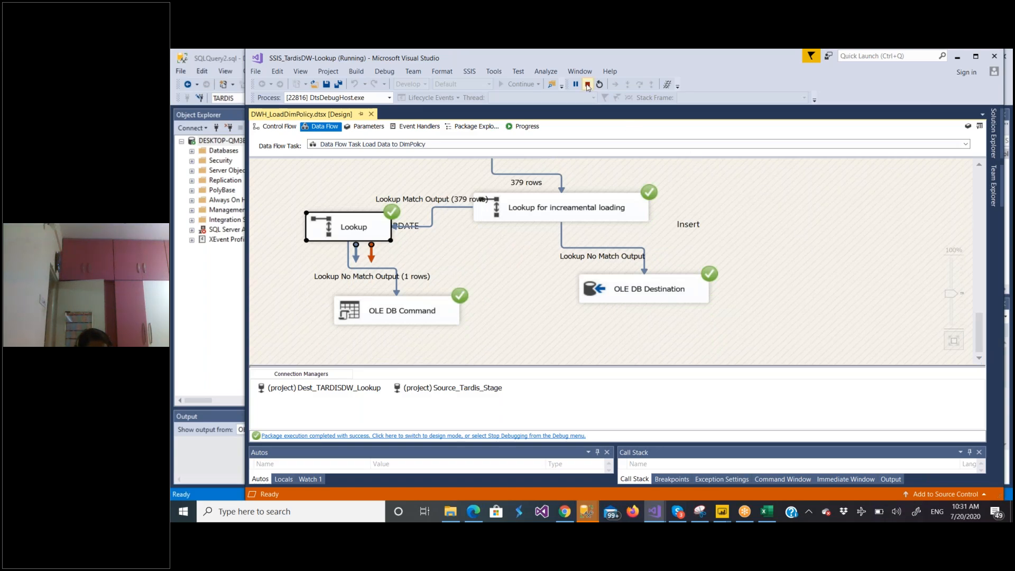
pyautogui.click(587, 86)
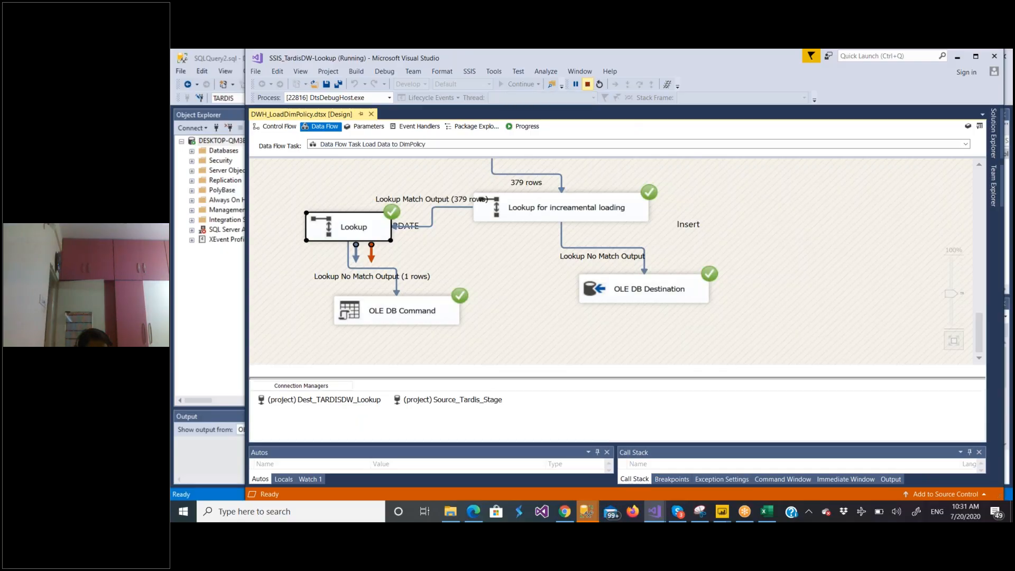
# - Switch to SQL Server Management Studio and execute only the Dimension.Policy select, without its where clause, in the TARDISDW_LookUp script
pyautogui.click(565, 515)
pyautogui.moveTo(568, 514)
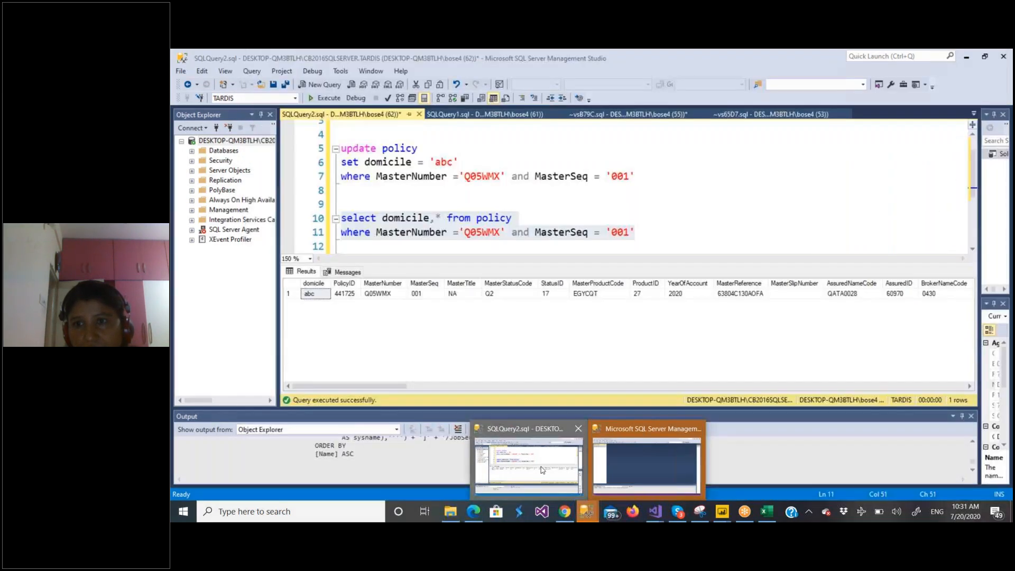
pyautogui.click(647, 459)
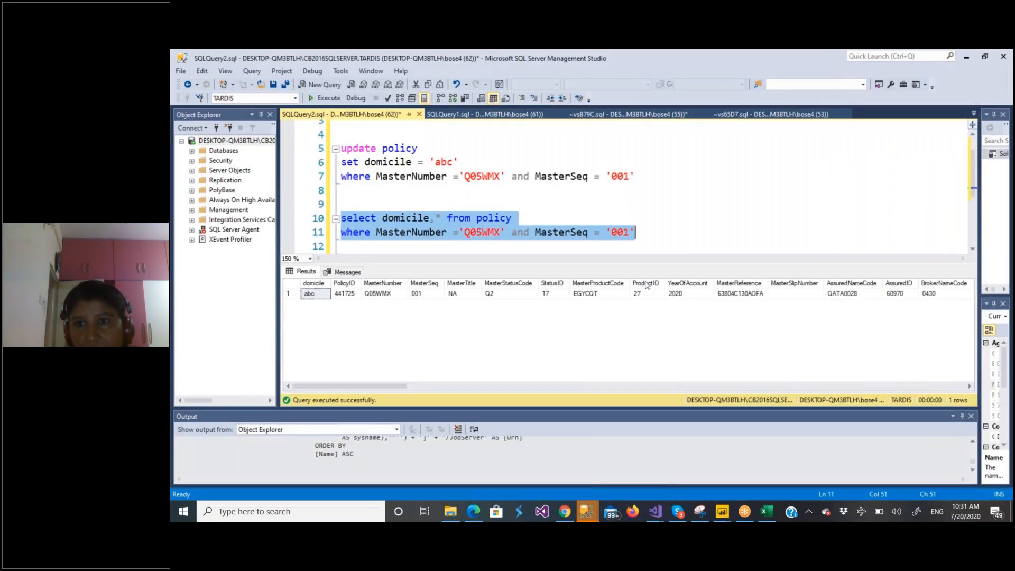
pyautogui.click(668, 236)
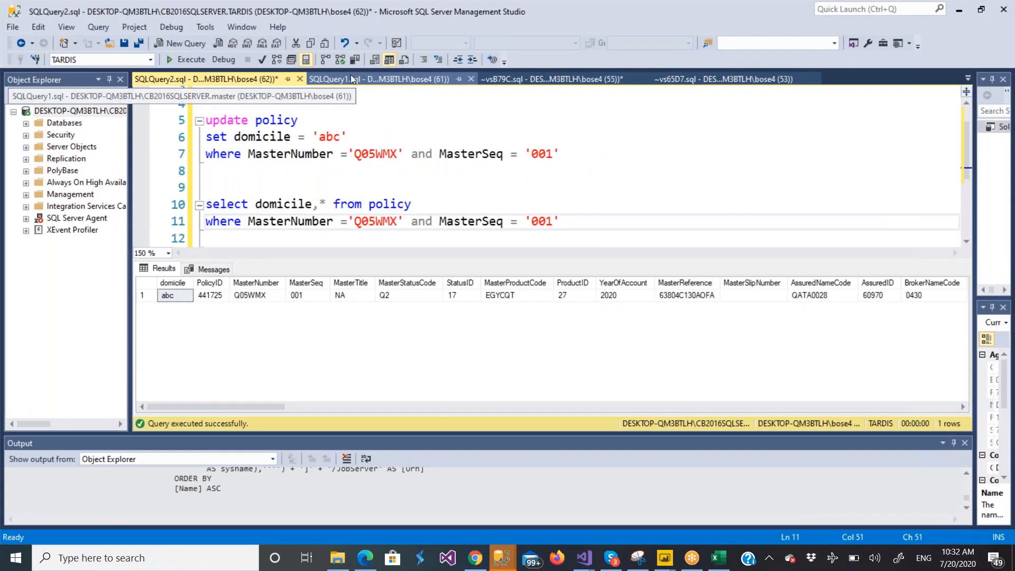
pyautogui.click(351, 78)
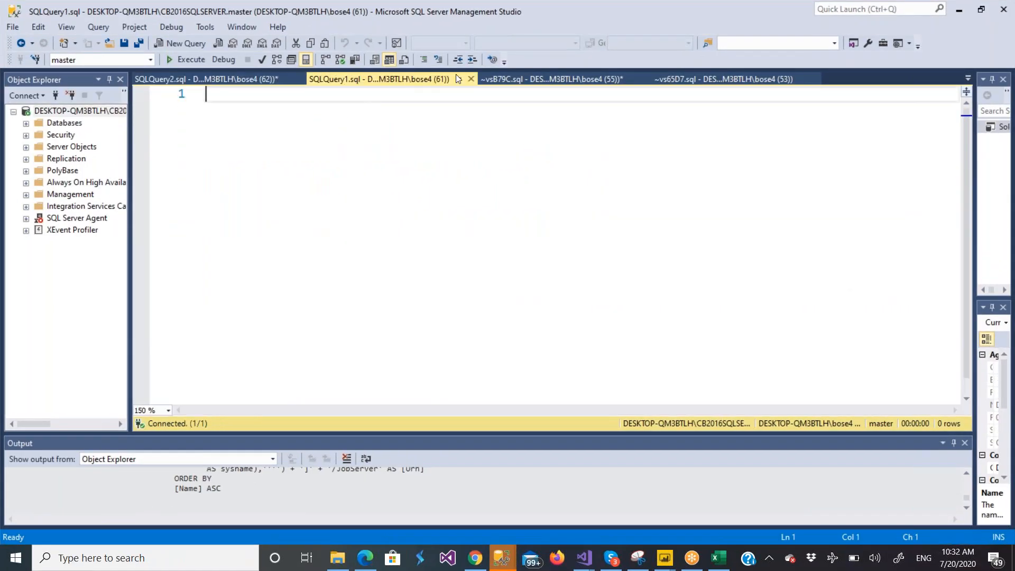
pyautogui.click(506, 78)
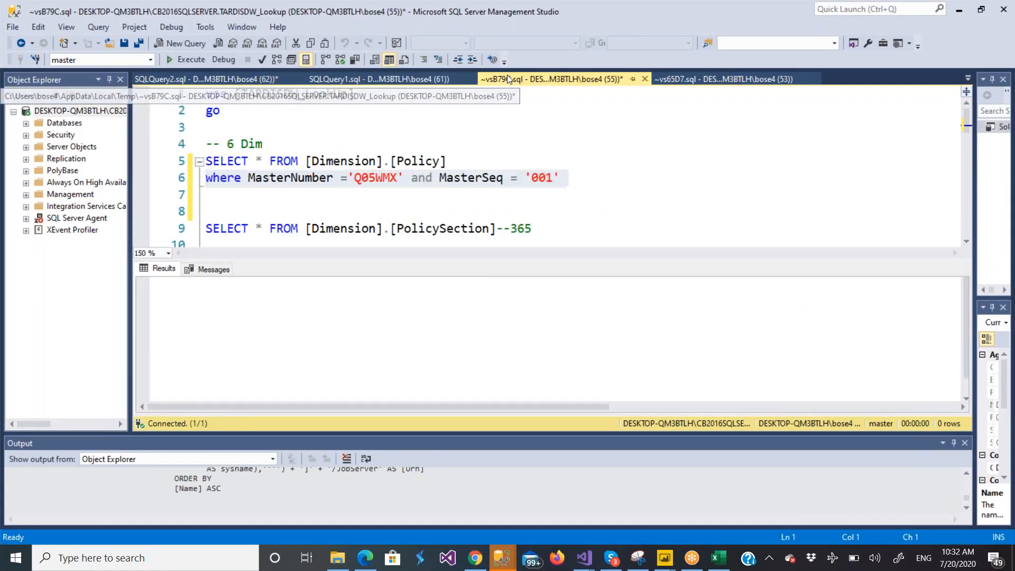
pyautogui.click(206, 162)
pyautogui.moveTo(206, 161); pyautogui.dragTo(459, 160)
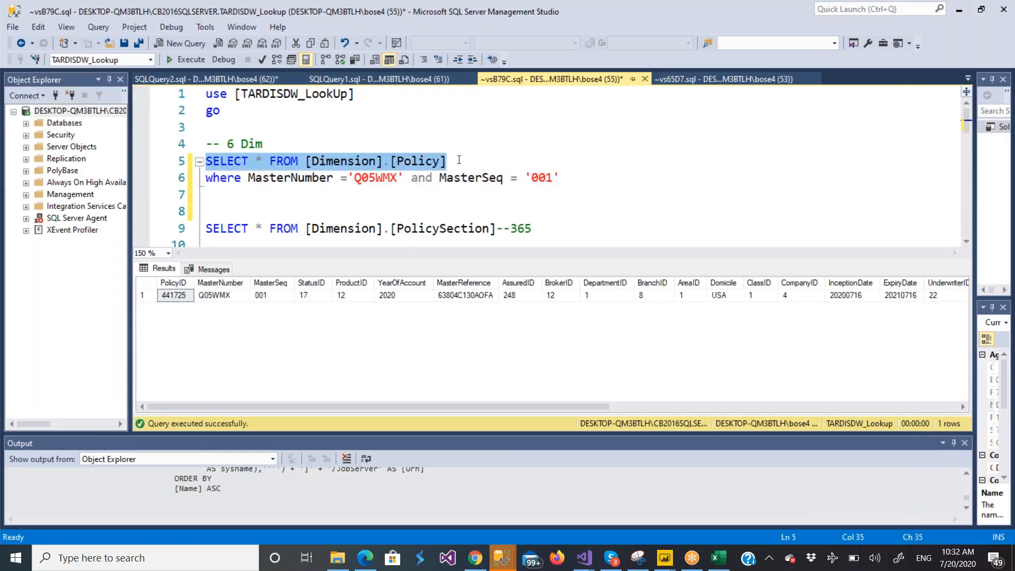
pyautogui.click(189, 61)
pyautogui.click(189, 61)
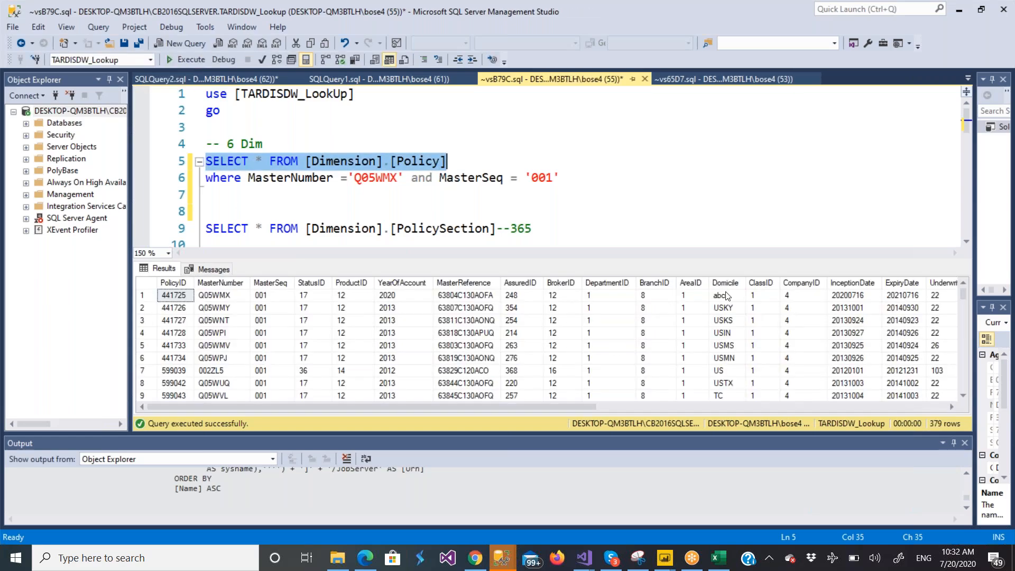
# - Execute the Dimension.Policy select together with its MasterNumber and MasterSeq where clause to check the policy's domicile
pyautogui.click(595, 203)
pyautogui.moveTo(206, 161); pyautogui.dragTo(511, 189)
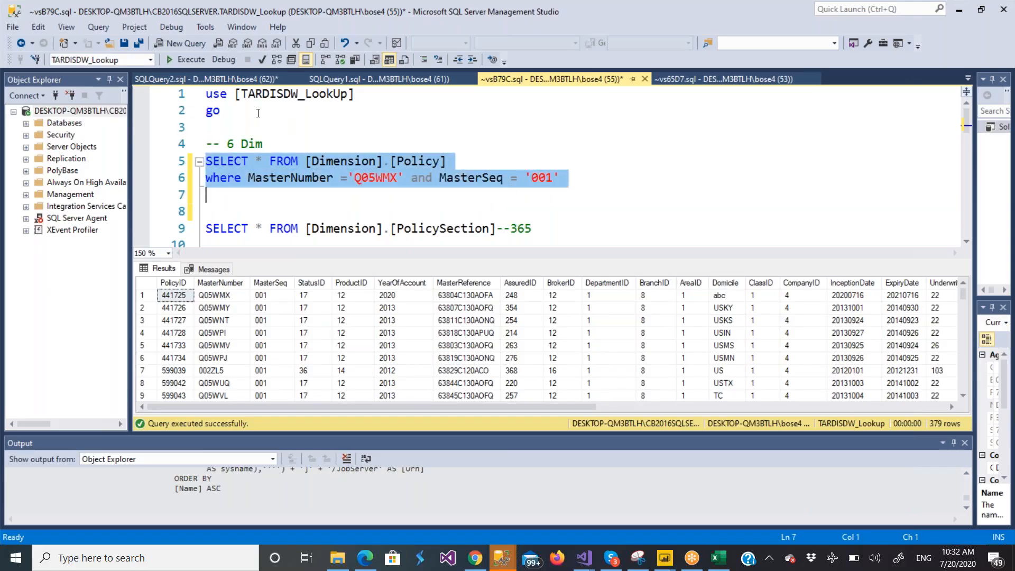
pyautogui.click(191, 58)
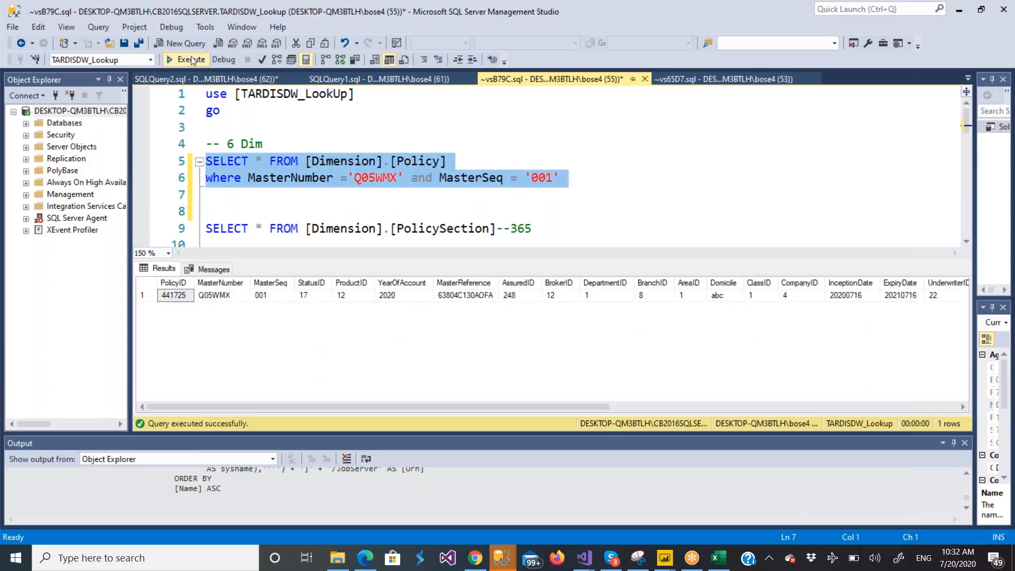